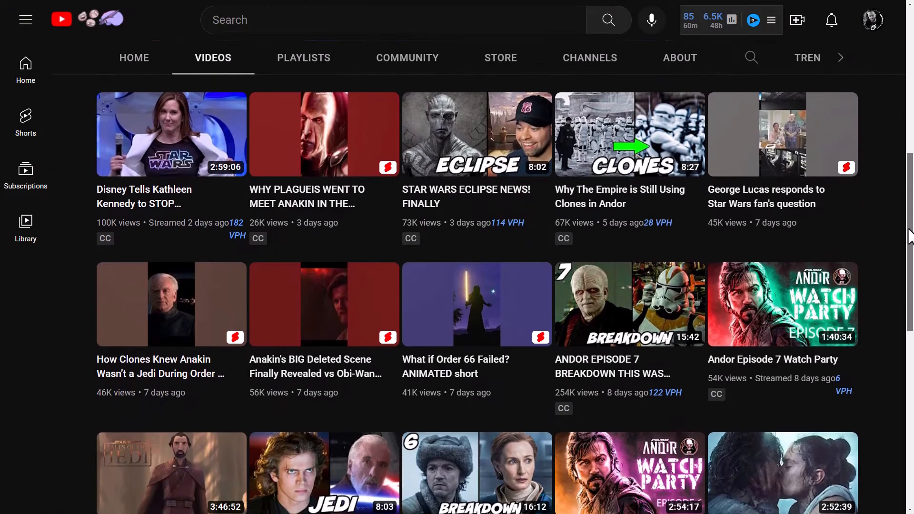
- Browse the channel's uploaded videos on YouTube and examine the style of their thumbnails
{"action": "scroll", "coordinate": [476, 286], "scroll_direction": "down", "scroll_amount": 6}
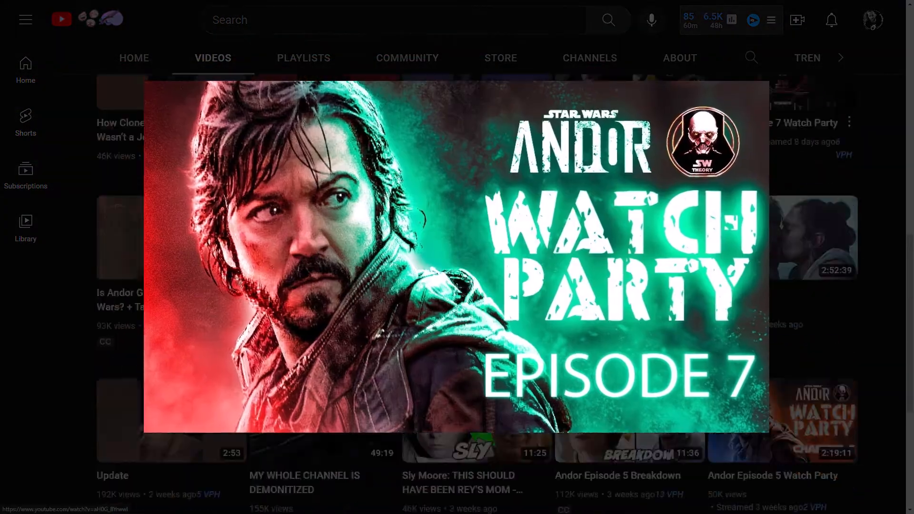
{"action": "scroll", "coordinate": [476, 286], "scroll_direction": "down", "scroll_amount": 7}
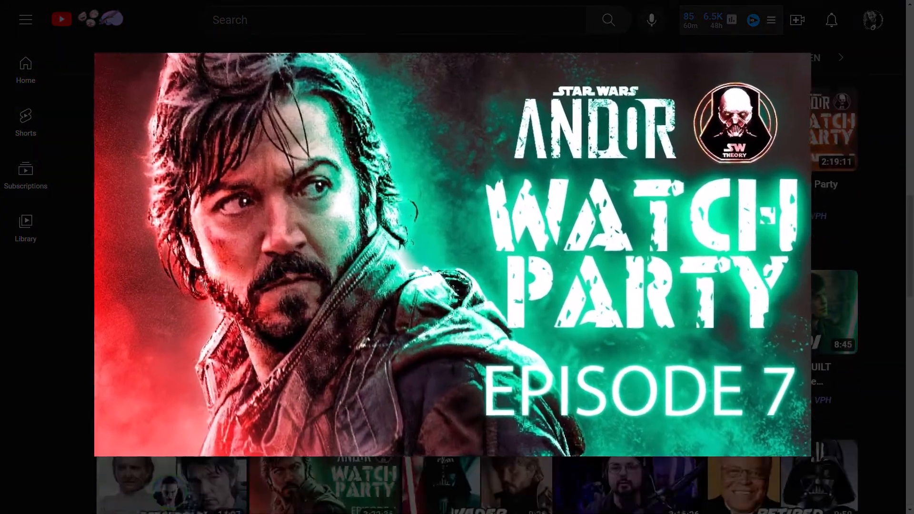
{"action": "scroll", "coordinate": [476, 285], "scroll_direction": "down", "scroll_amount": 9}
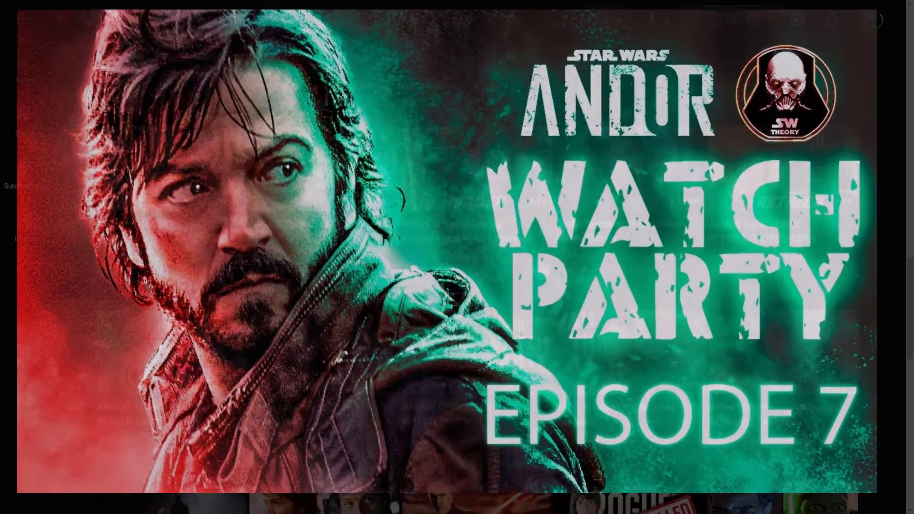
{"action": "scroll", "coordinate": [747, 281], "scroll_direction": "down", "scroll_amount": 4}
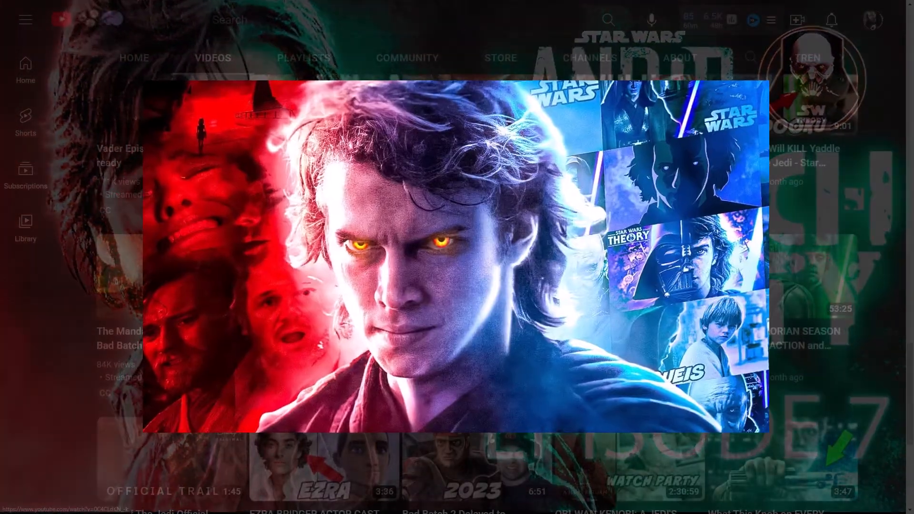
{"action": "scroll", "coordinate": [748, 280], "scroll_direction": "down", "scroll_amount": 3}
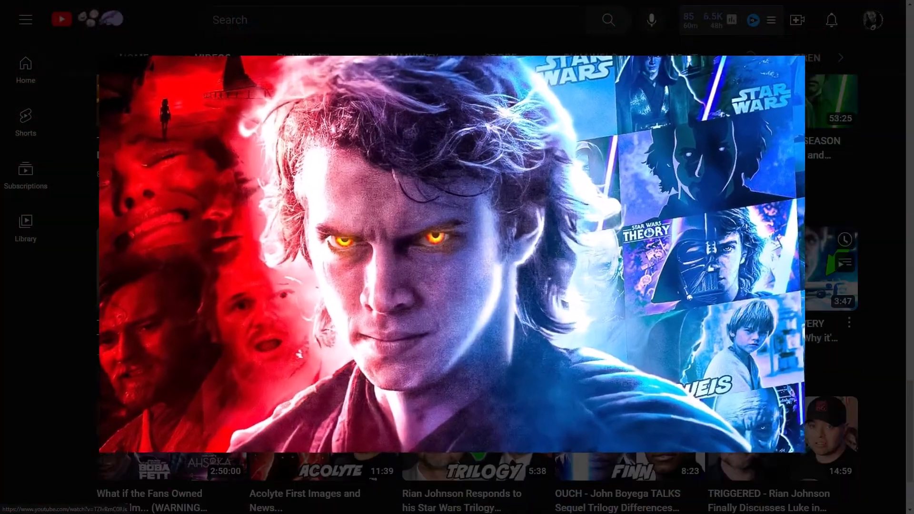
{"action": "scroll", "coordinate": [780, 167], "scroll_direction": "down", "scroll_amount": 8}
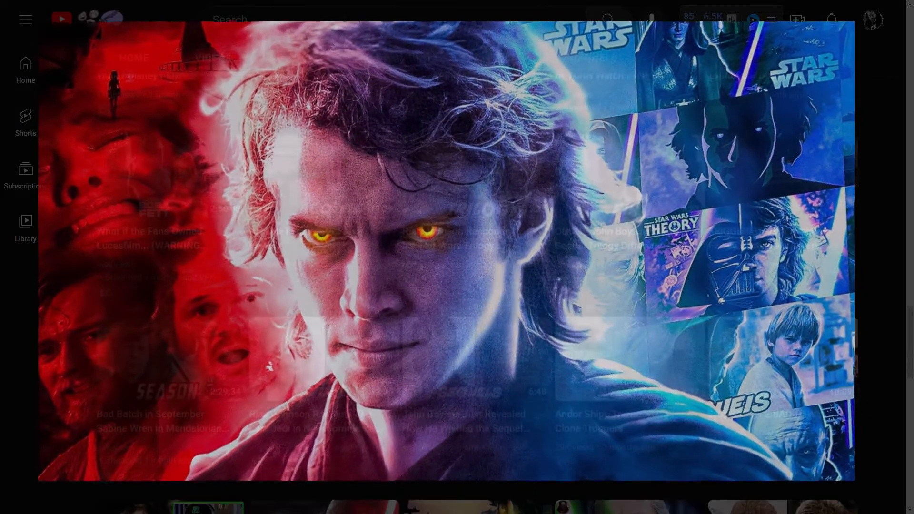
{"action": "scroll", "coordinate": [860, 300], "scroll_direction": "down", "scroll_amount": 6}
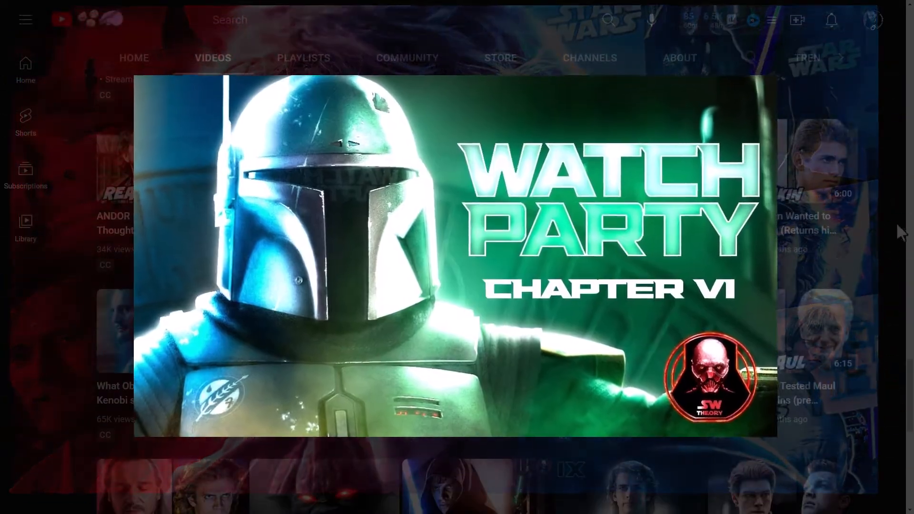
{"action": "scroll", "coordinate": [859, 300], "scroll_direction": "down", "scroll_amount": 2}
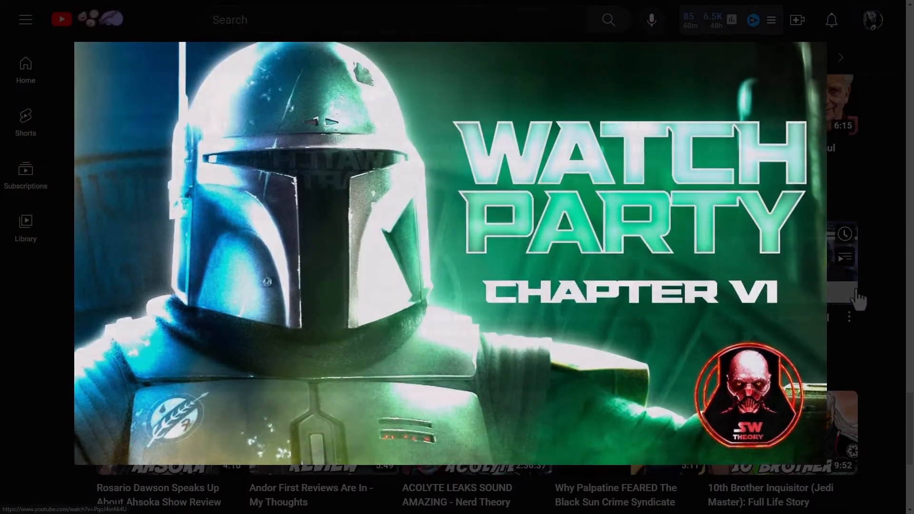
{"action": "scroll", "coordinate": [633, 228], "scroll_direction": "down", "scroll_amount": 5}
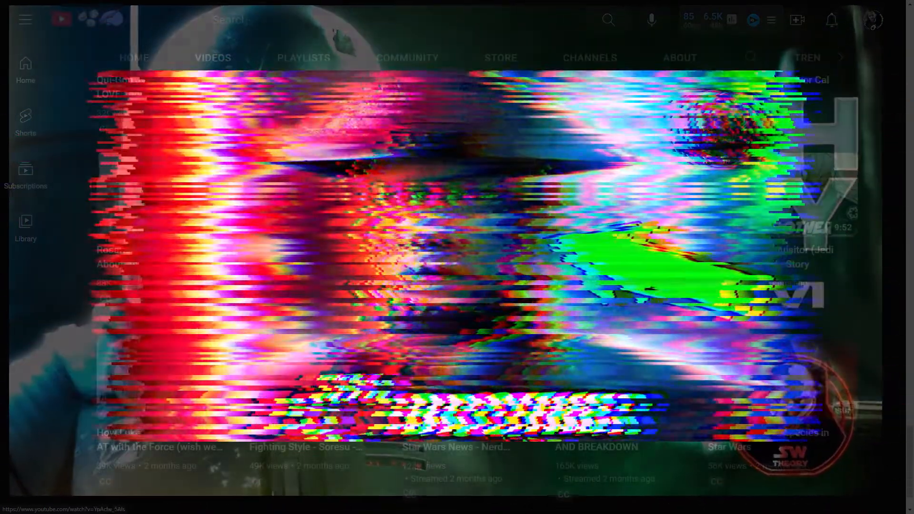
{"action": "scroll", "coordinate": [633, 229], "scroll_direction": "down", "scroll_amount": 7}
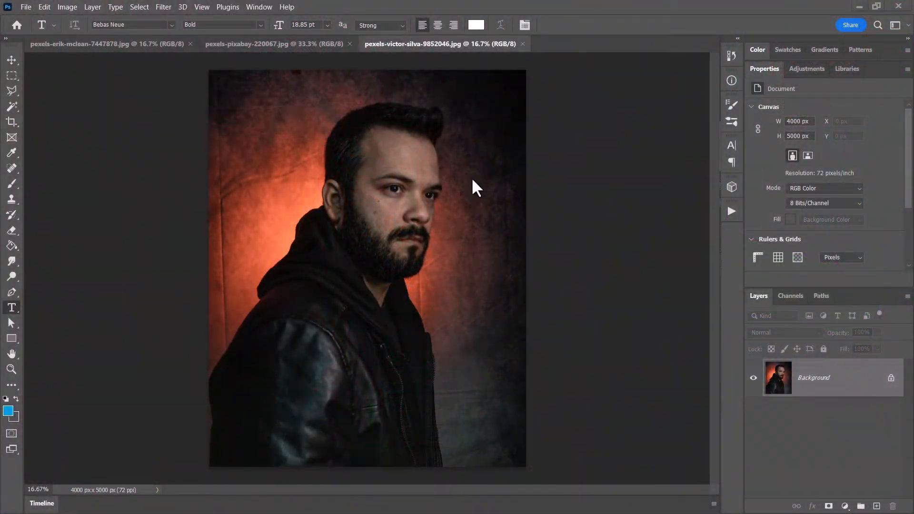
- In Photoshop, select the man in the portrait photo with Select Subject and copy the selection
{"action": "left_click", "coordinate": [240, 43]}
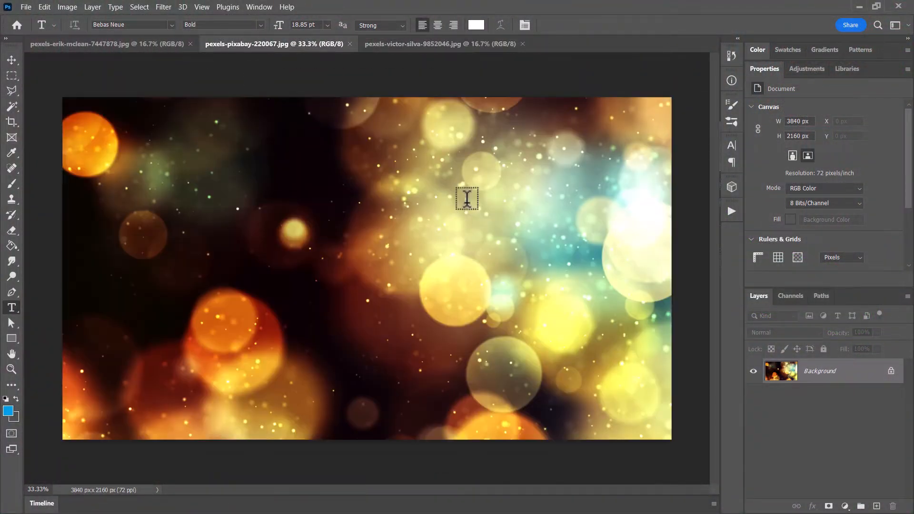
{"action": "left_click", "coordinate": [108, 43]}
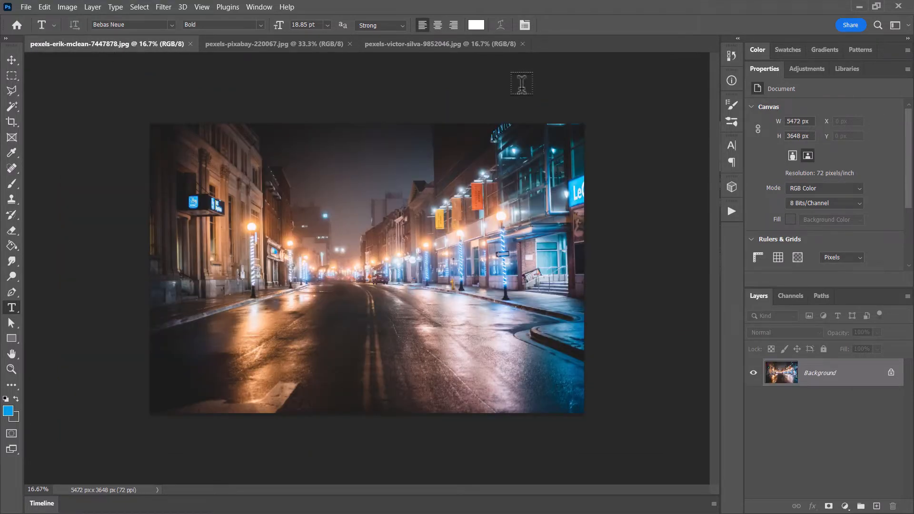
{"action": "left_click", "coordinate": [453, 42]}
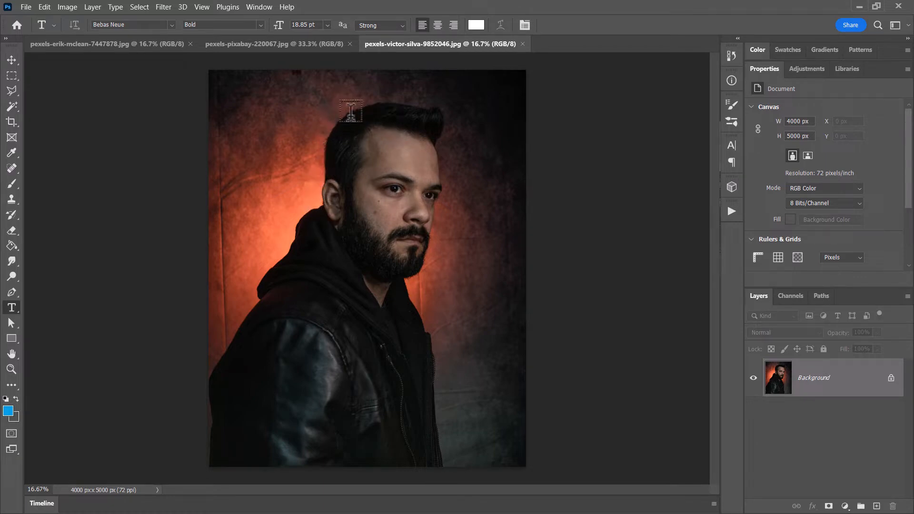
{"action": "left_click", "coordinate": [138, 7]}
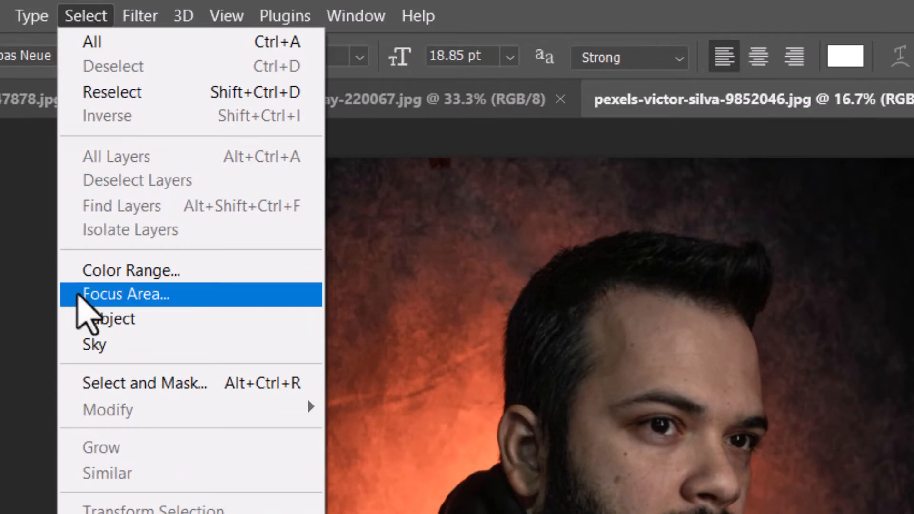
{"action": "left_click", "coordinate": [99, 317]}
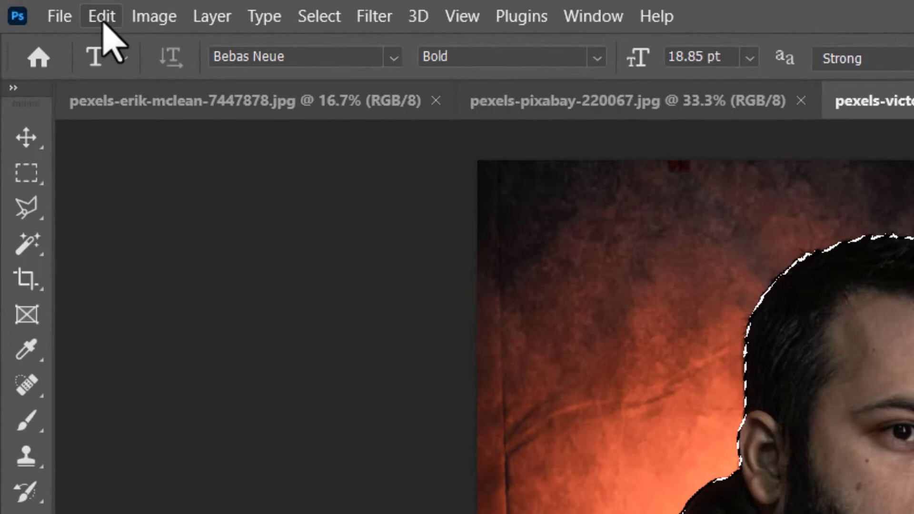
{"action": "left_click", "coordinate": [102, 19]}
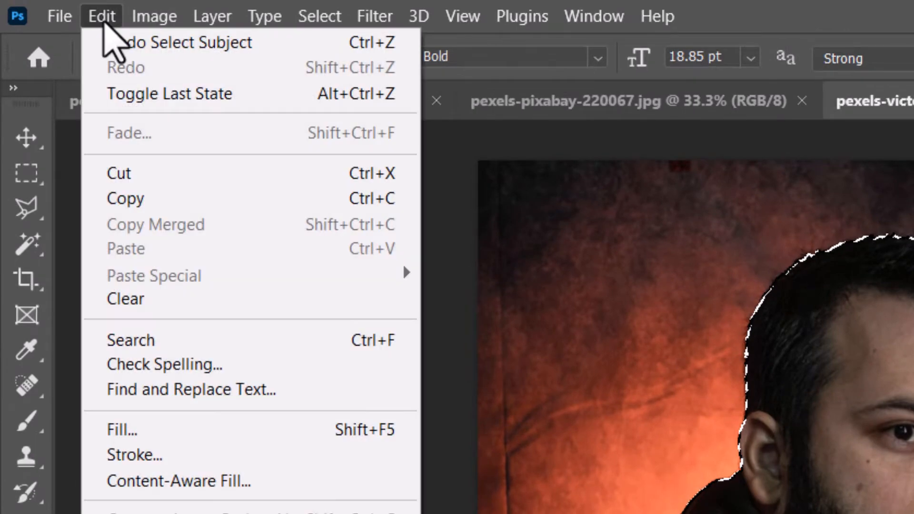
{"action": "left_click", "coordinate": [167, 202]}
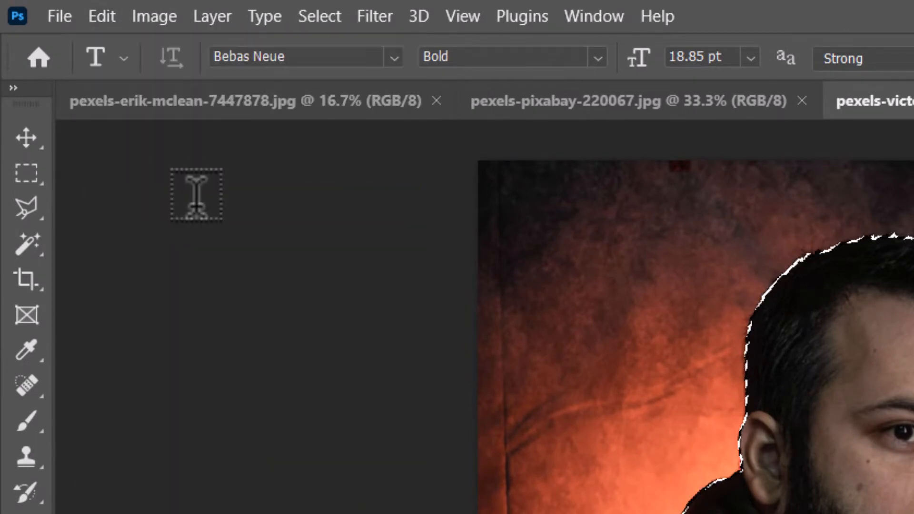
- Create a new blank document 1920 pixels wide and 1080 pixels high
{"action": "left_click", "coordinate": [59, 18]}
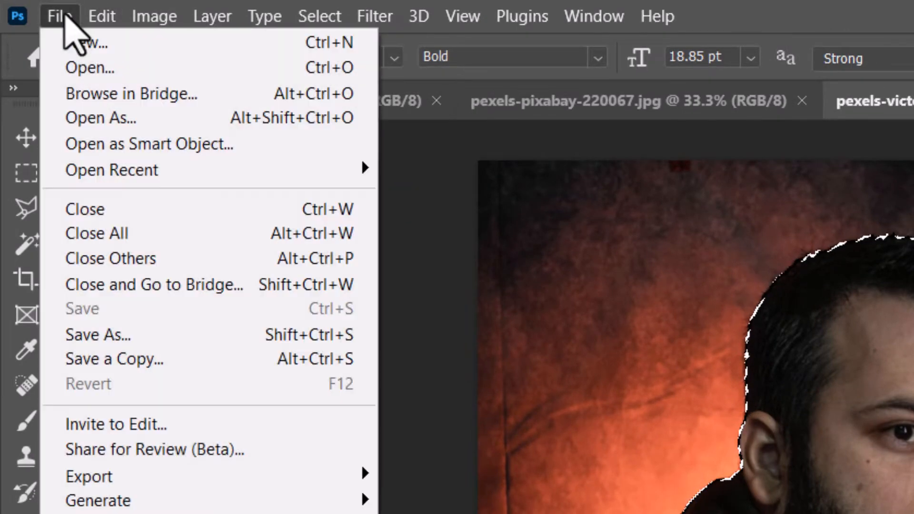
{"action": "left_click", "coordinate": [71, 43]}
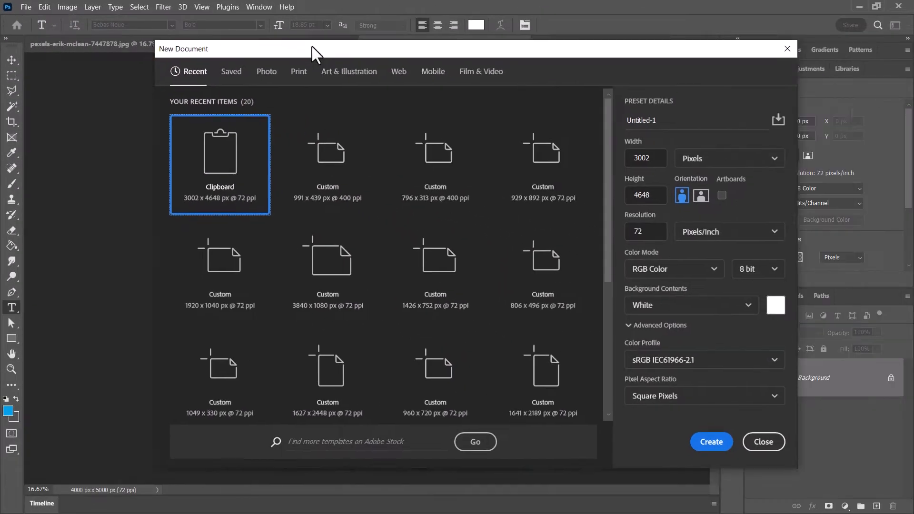
{"action": "left_click_drag", "start_coordinate": [312, 46], "coordinate": [266, 33]}
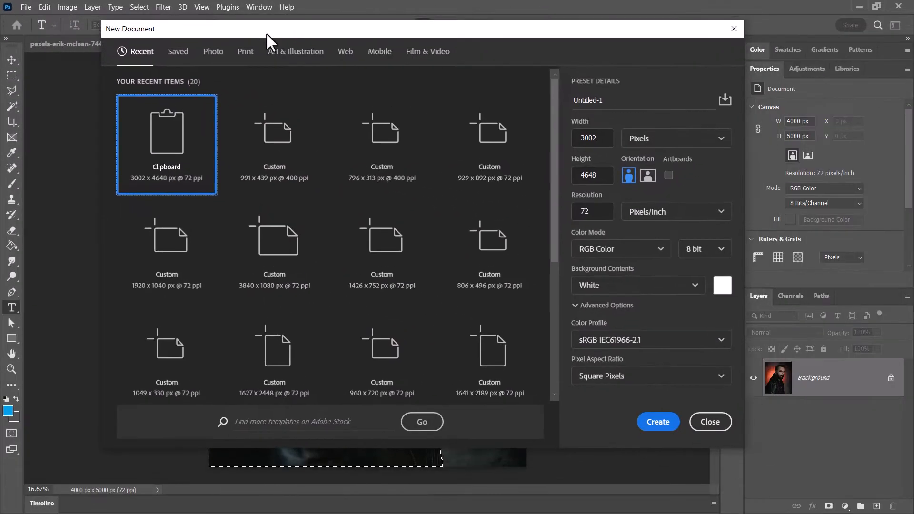
{"action": "left_click", "coordinate": [610, 139]}
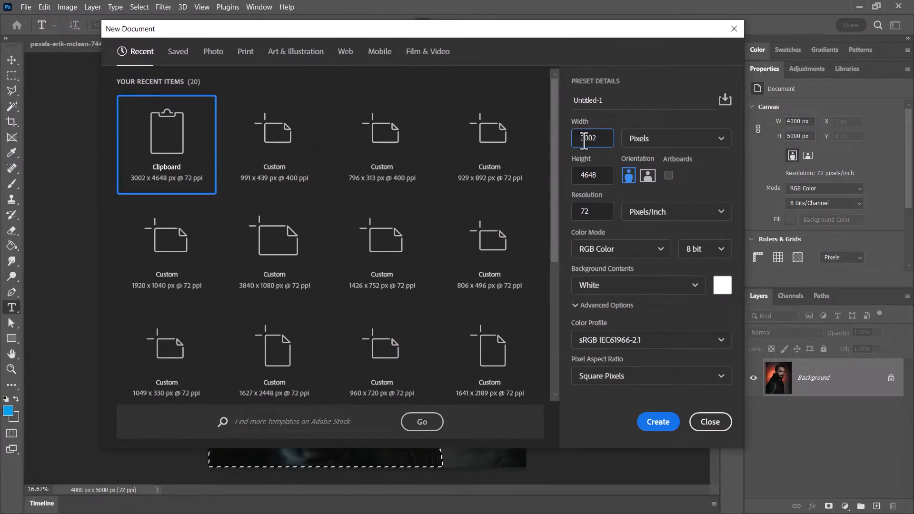
{"action": "left_click_drag", "start_coordinate": [582, 141], "coordinate": [653, 139]}
{"action": "type", "text": "1920"}
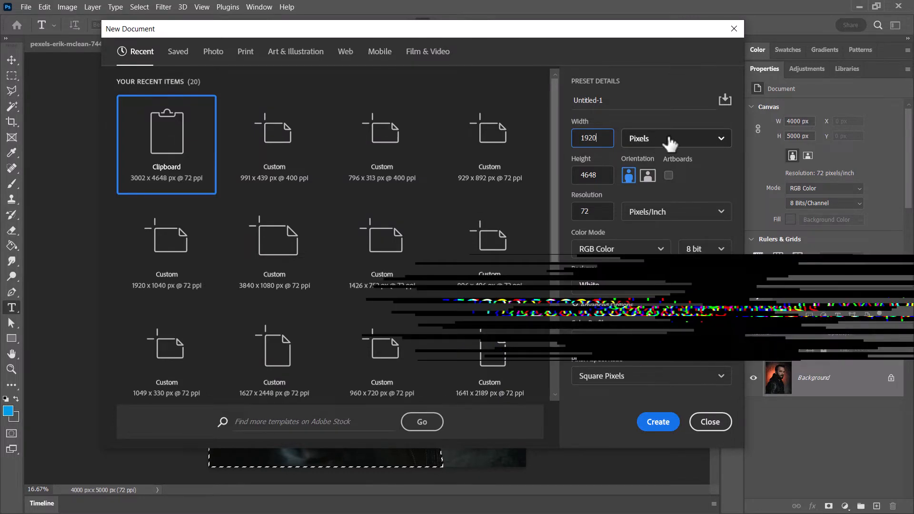
{"action": "type", "text": "1080"}
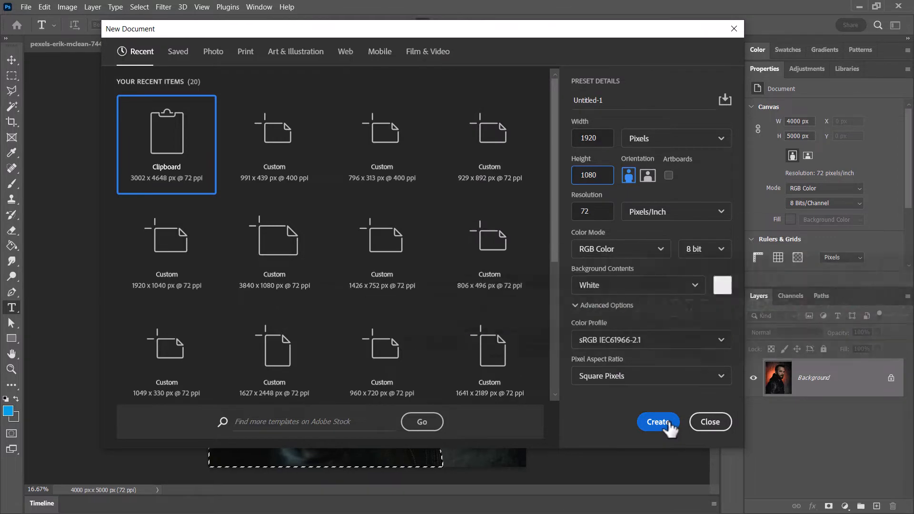
{"action": "left_click", "coordinate": [665, 428]}
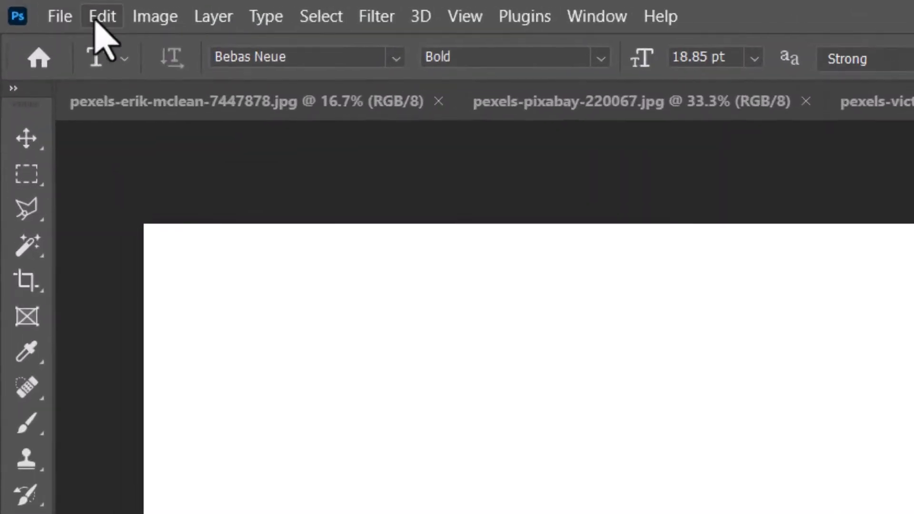
- Paste the copied man into the new document and convert his layer to a smart object
{"action": "left_click", "coordinate": [45, 6]}
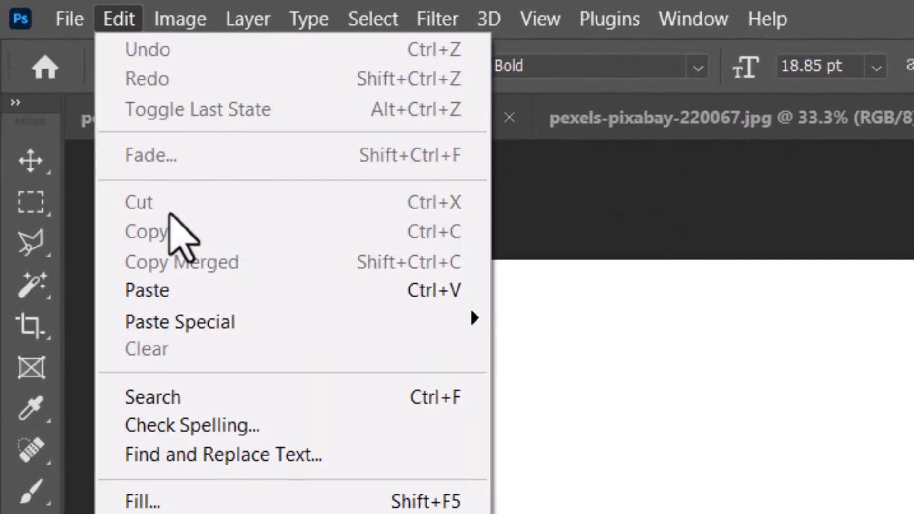
{"action": "left_click", "coordinate": [190, 294]}
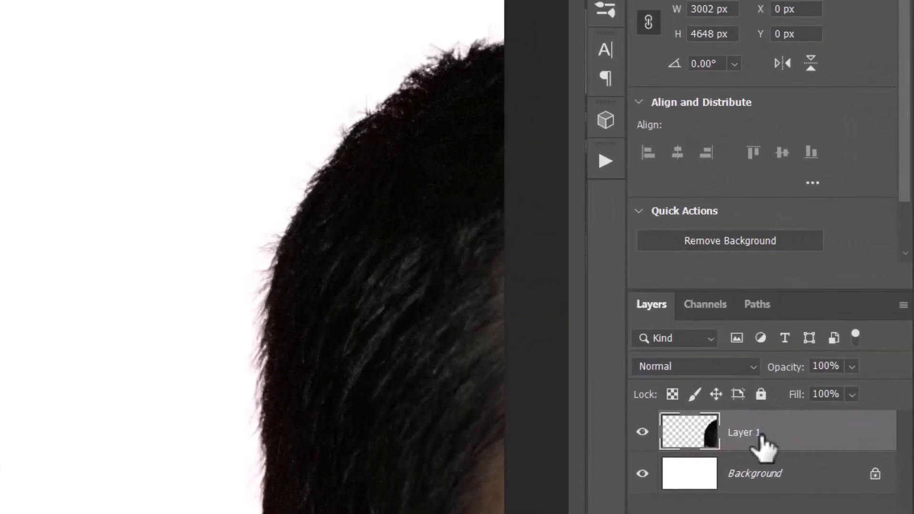
{"action": "right_click", "coordinate": [762, 442]}
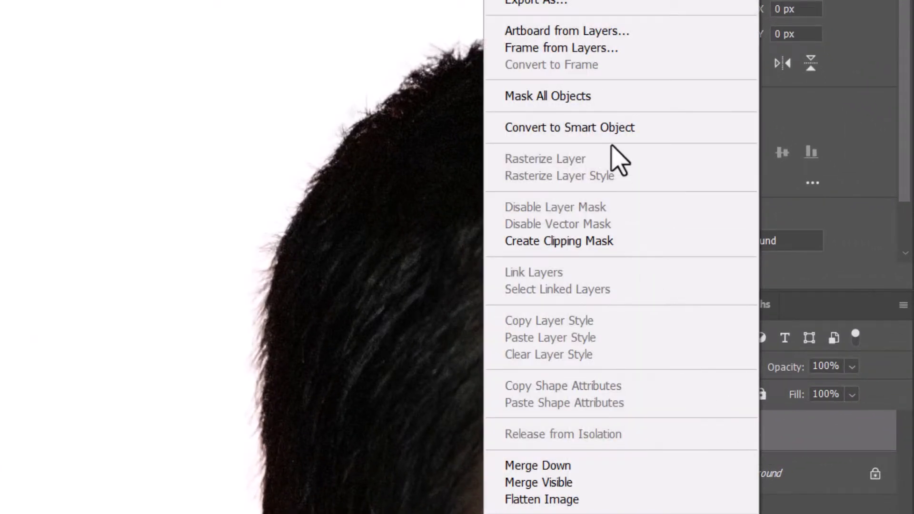
{"action": "left_click", "coordinate": [568, 132]}
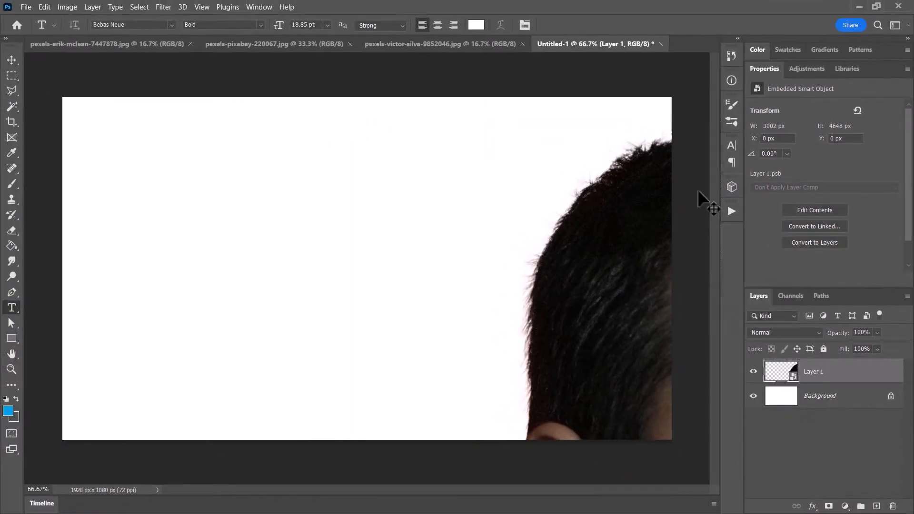
- Scale the man's layer proportionally to about 37% with Free Transform and place him in the left part of the canvas
{"action": "key", "text": "ctrl+t"}
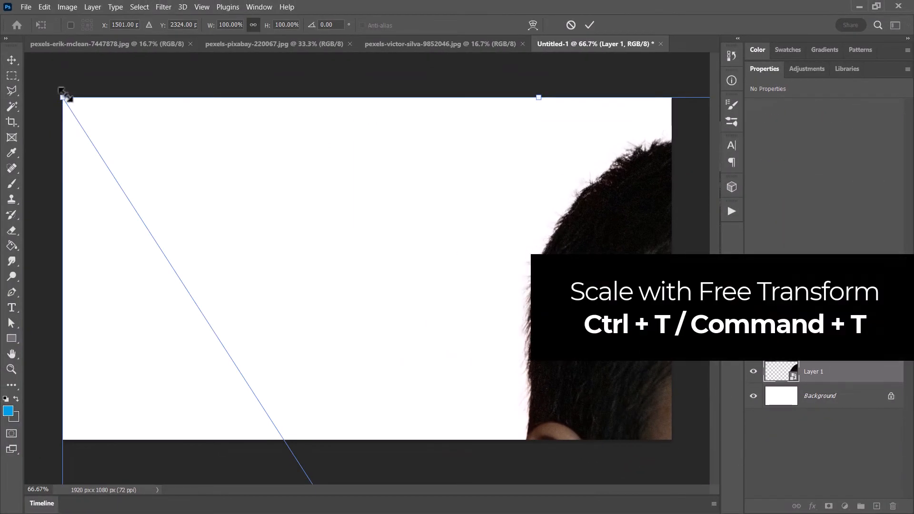
{"action": "left_click_drag", "start_coordinate": [66, 95], "coordinate": [235, 234]}
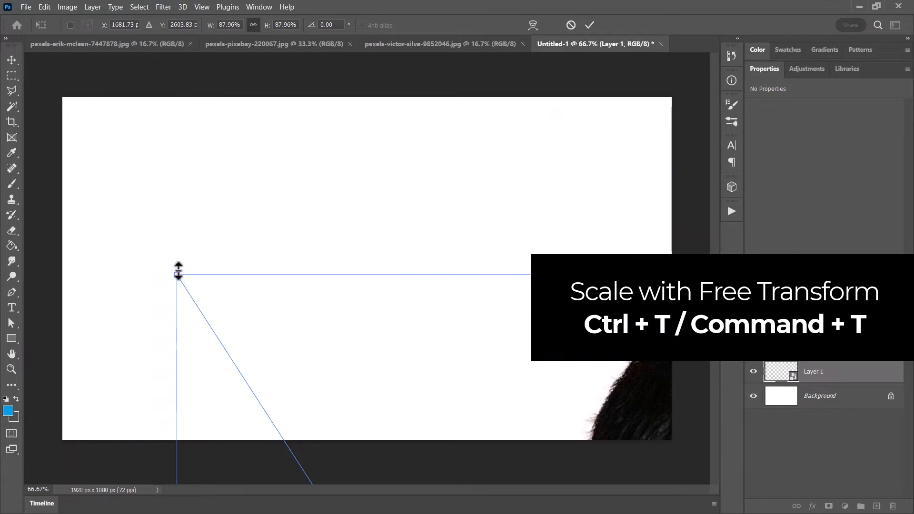
{"action": "left_click_drag", "start_coordinate": [178, 274], "coordinate": [284, 361]}
{"action": "left_click_drag", "start_coordinate": [409, 382], "coordinate": [277, 139]}
{"action": "left_click_drag", "start_coordinate": [114, 138], "coordinate": [197, 98]}
{"action": "left_click_drag", "start_coordinate": [84, 84], "coordinate": [371, 424]}
{"action": "left_click_drag", "start_coordinate": [476, 443], "coordinate": [314, 134]}
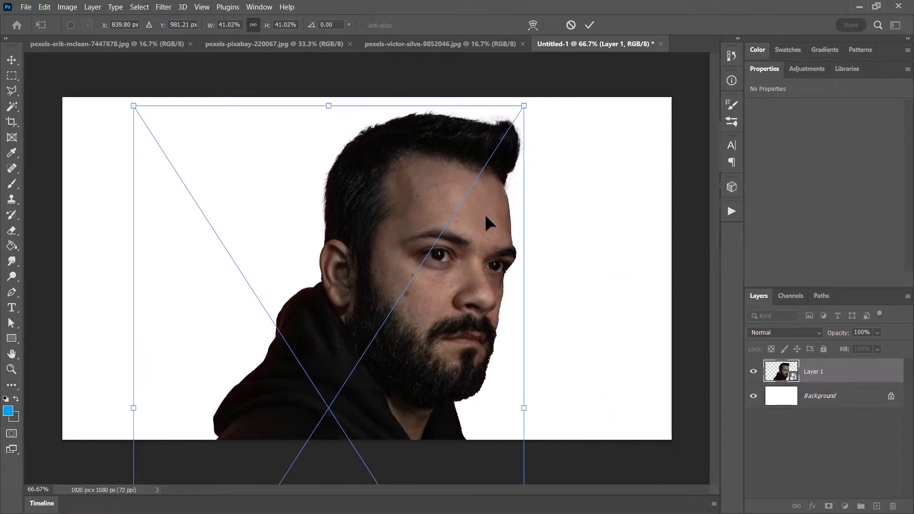
{"action": "left_click_drag", "start_coordinate": [524, 104], "coordinate": [481, 147]}
{"action": "left_click_drag", "start_coordinate": [351, 259], "coordinate": [285, 224]}
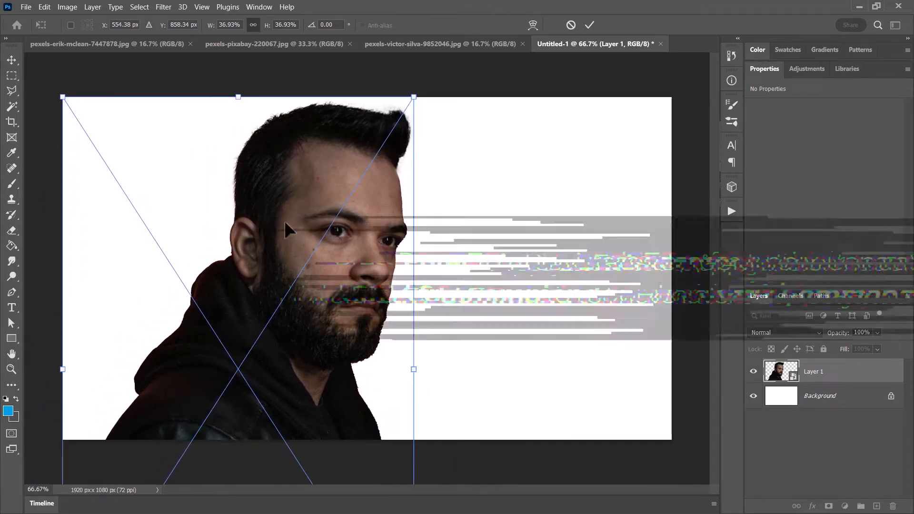
{"action": "key", "text": "Return"}
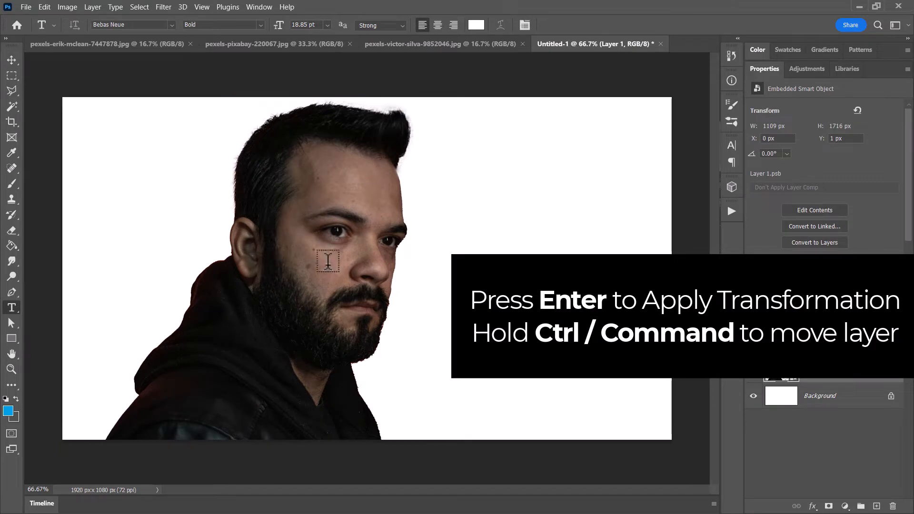
- Move the man's layer up to a Y position of about -28 px so his hair meets the canvas's upper edge
{"action": "left_click_drag", "start_coordinate": [342, 228], "coordinate": [340, 222]}
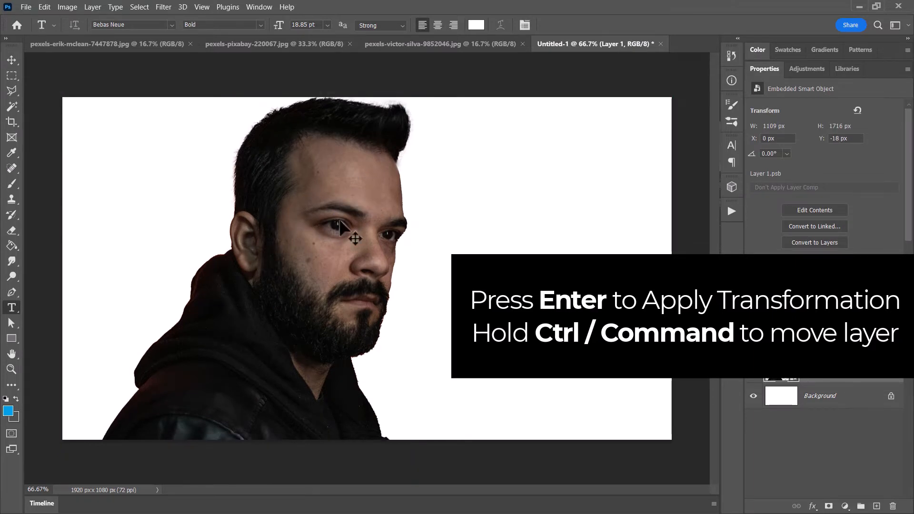
{"action": "key", "text": "ctrl+Up"}
{"action": "key", "text": "ctrl+Up"}
{"action": "key", "text": "ctrl+Up"}
{"action": "key", "text": "ctrl+Up"}
{"action": "key", "text": "ctrl+Up"}
{"action": "key", "text": "ctrl+Up"}
{"action": "key", "text": "ctrl+Up"}
{"action": "key", "text": "ctrl+Up"}
{"action": "key", "text": "ctrl+Up"}
{"action": "key", "text": "ctrl+Up"}
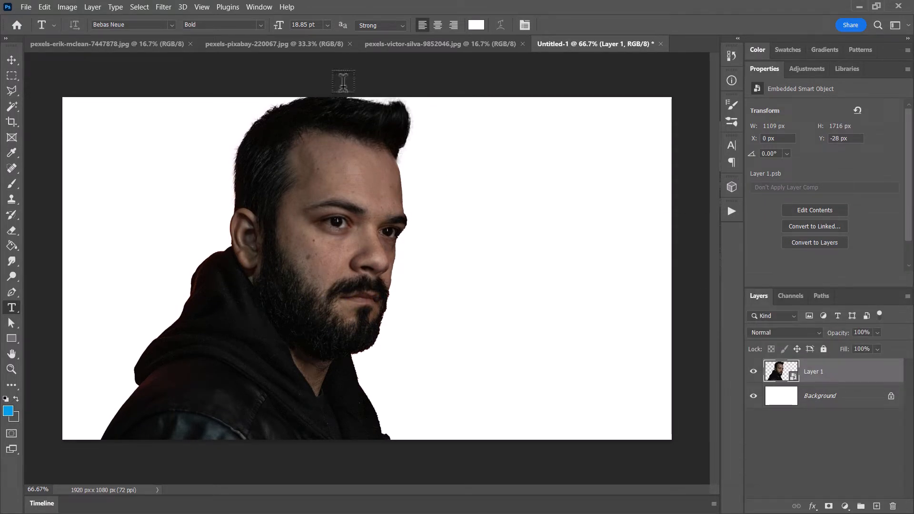
- Select the whole night street photo pexels-erik-mclean-7447878.jpg and copy it
{"action": "left_click", "coordinate": [83, 41]}
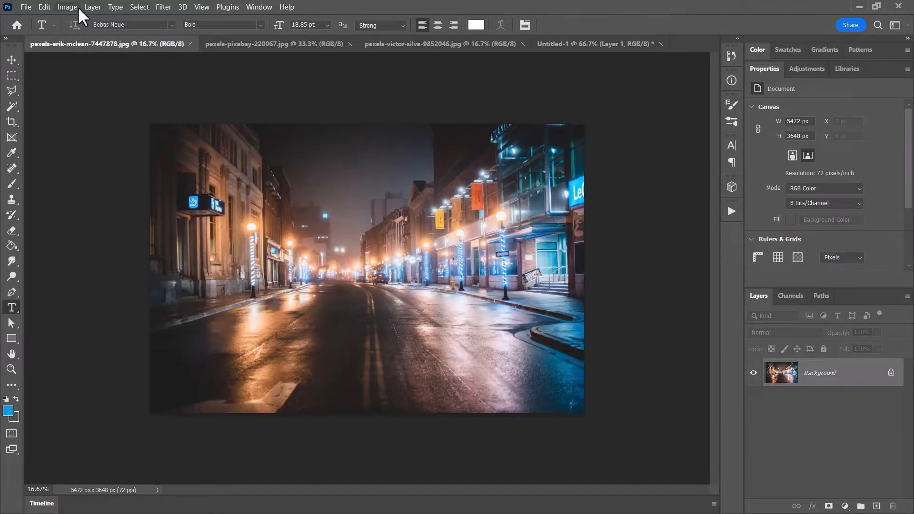
{"action": "key", "text": "ctrl+a"}
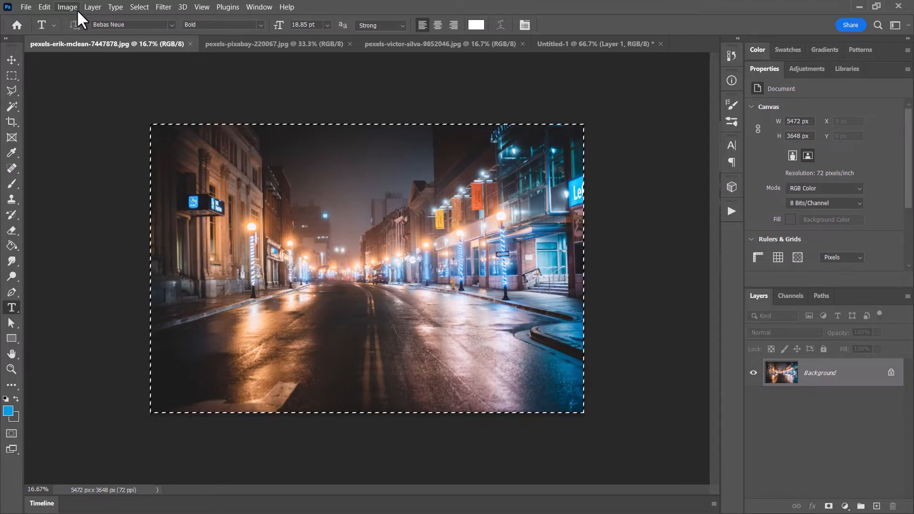
{"action": "left_click", "coordinate": [44, 7]}
{"action": "left_click", "coordinate": [64, 90]}
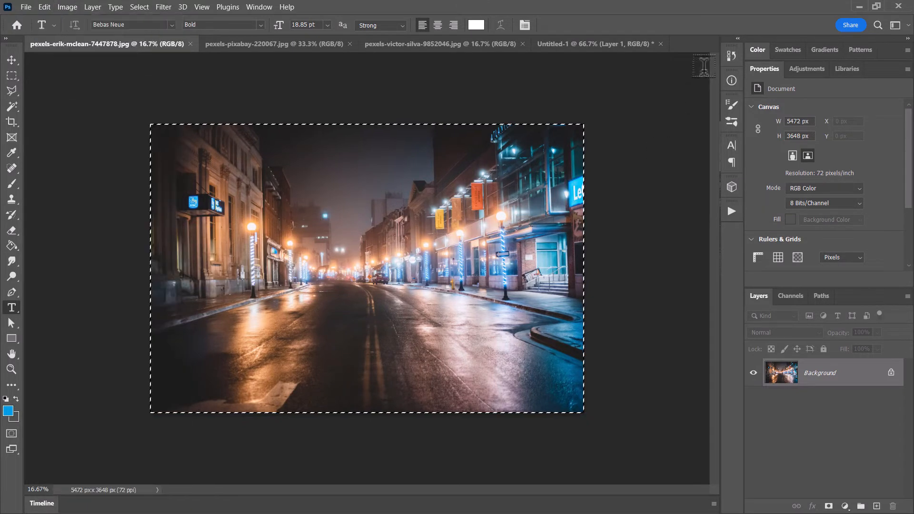
- Paste the copied street photo into Untitled-1 directly above the Background layer, behind the man
{"action": "left_click", "coordinate": [582, 45]}
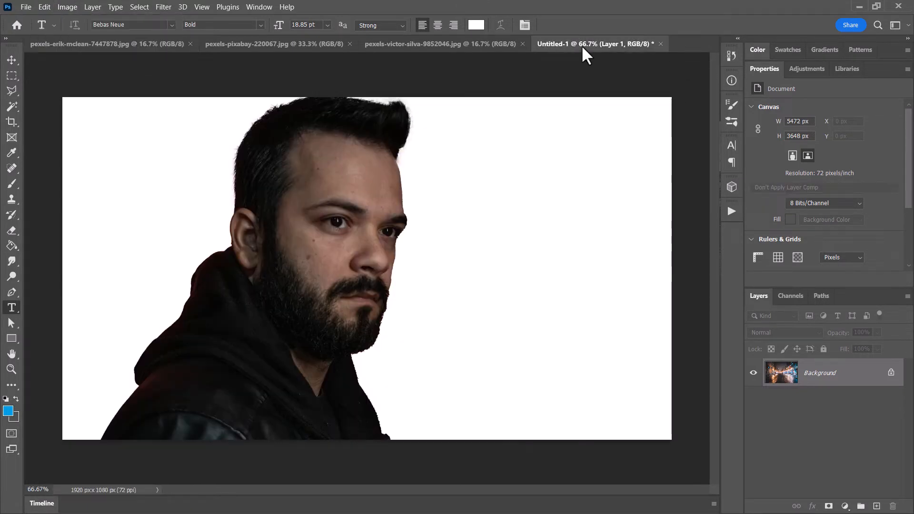
{"action": "left_click", "coordinate": [25, 7]}
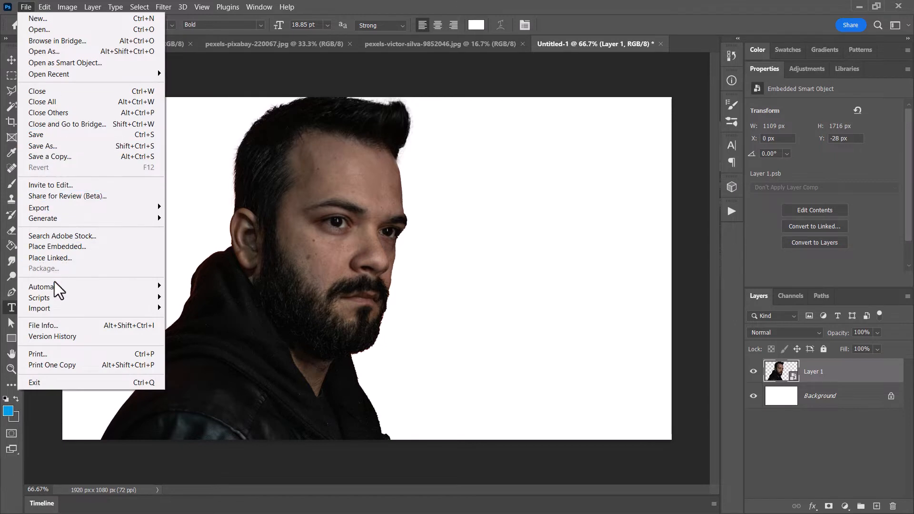
{"action": "left_click", "coordinate": [624, 7]}
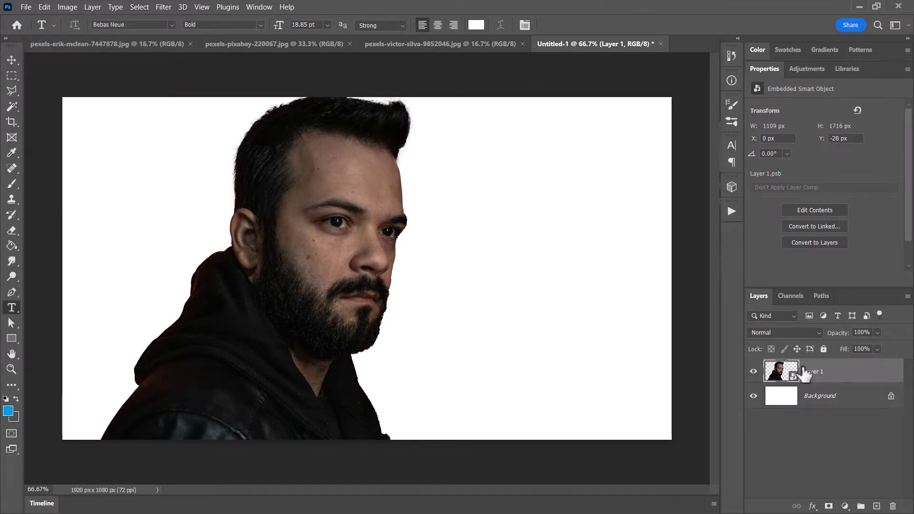
{"action": "left_click", "coordinate": [829, 397]}
{"action": "key", "text": "ctrl+v"}
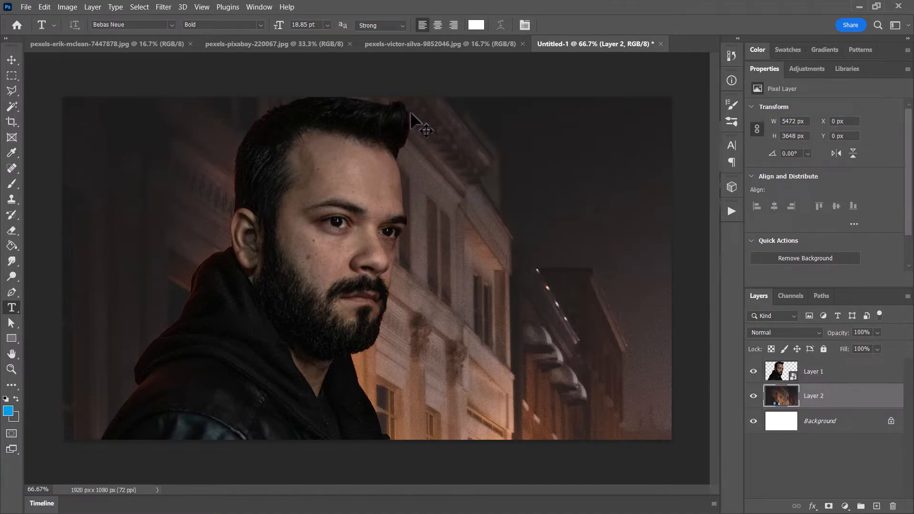
- Scale the street photo layer proportionally to 30% with Free Transform
{"action": "left_click", "coordinate": [44, 7]}
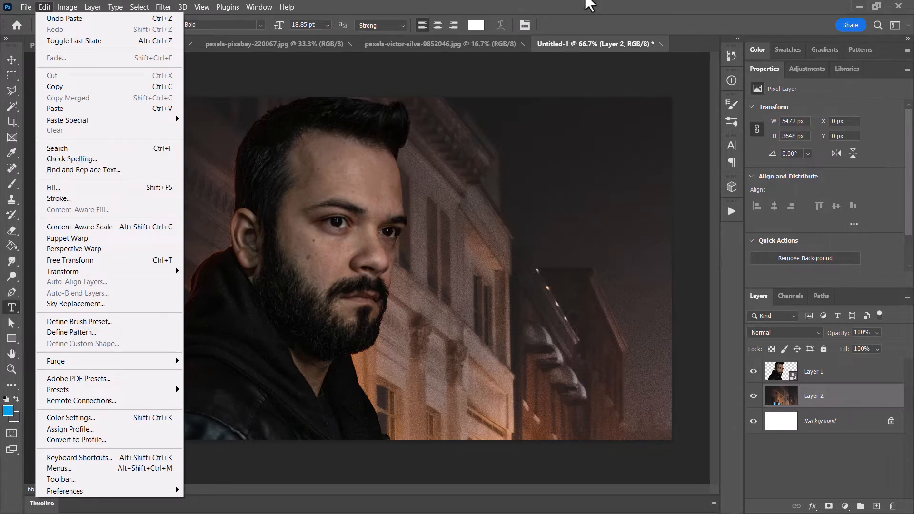
{"action": "left_click", "coordinate": [589, 2]}
{"action": "key", "text": "ctrl+t"}
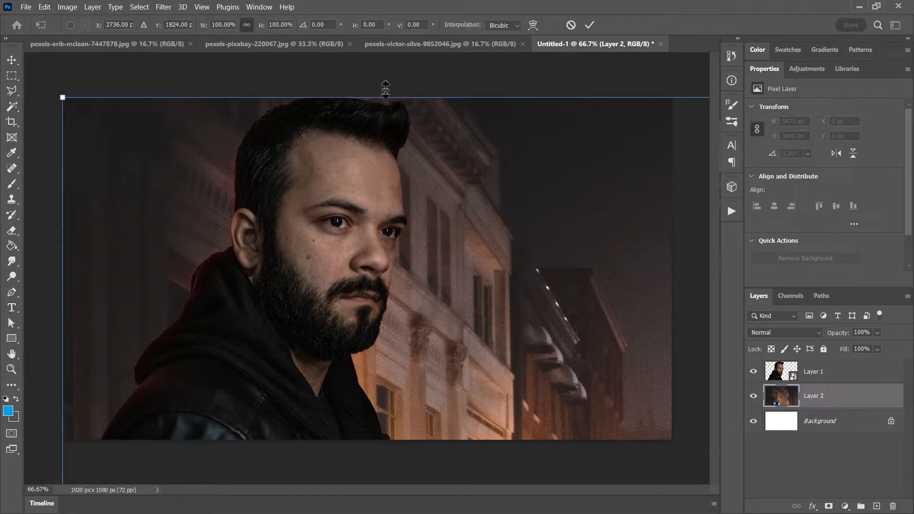
{"action": "left_click", "coordinate": [212, 24]}
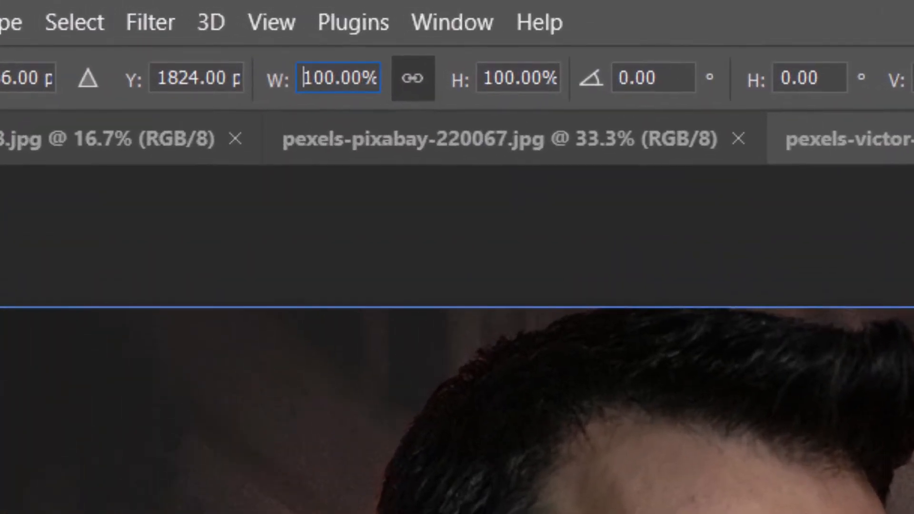
{"action": "double_click", "coordinate": [306, 86]}
{"action": "type", "text": "30"}
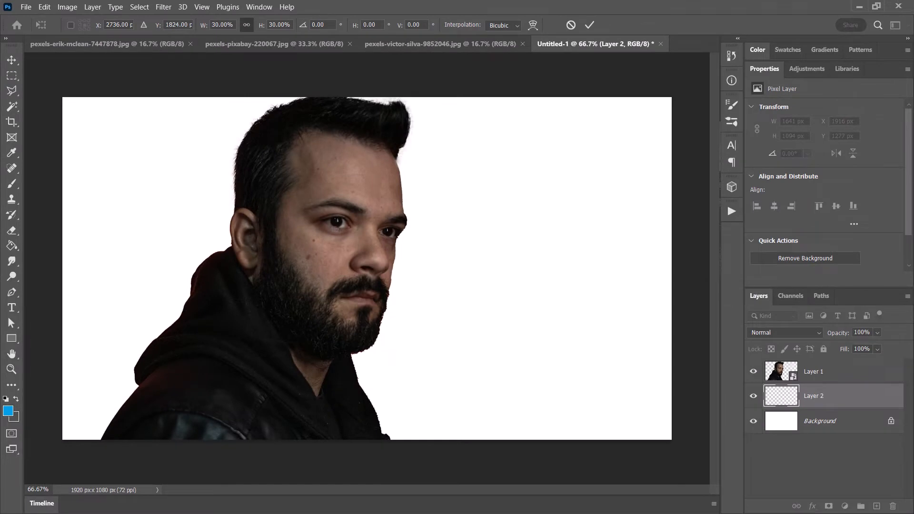
{"action": "left_click", "coordinate": [13, 185]}
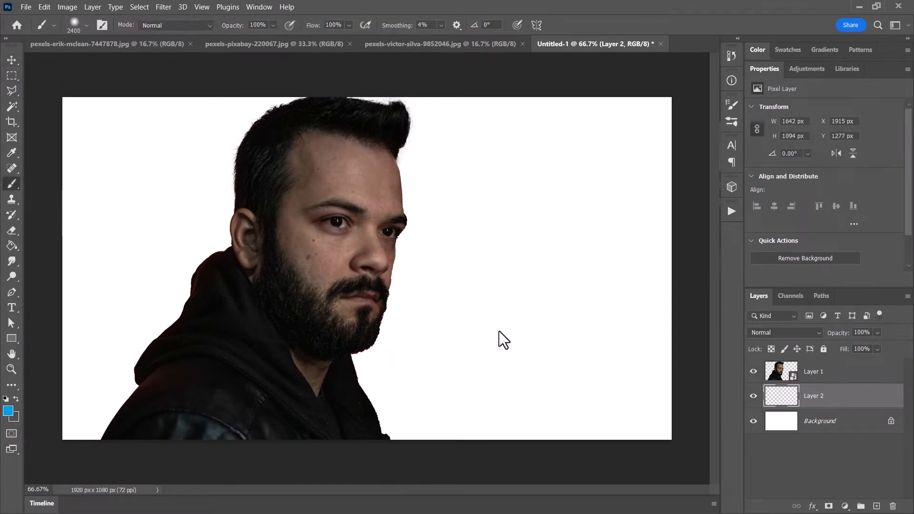
- Move the street photo onto the canvas behind the man and enlarge it to about 121% so it covers the entire canvas
{"action": "left_click_drag", "start_coordinate": [554, 360], "coordinate": [510, 394]}
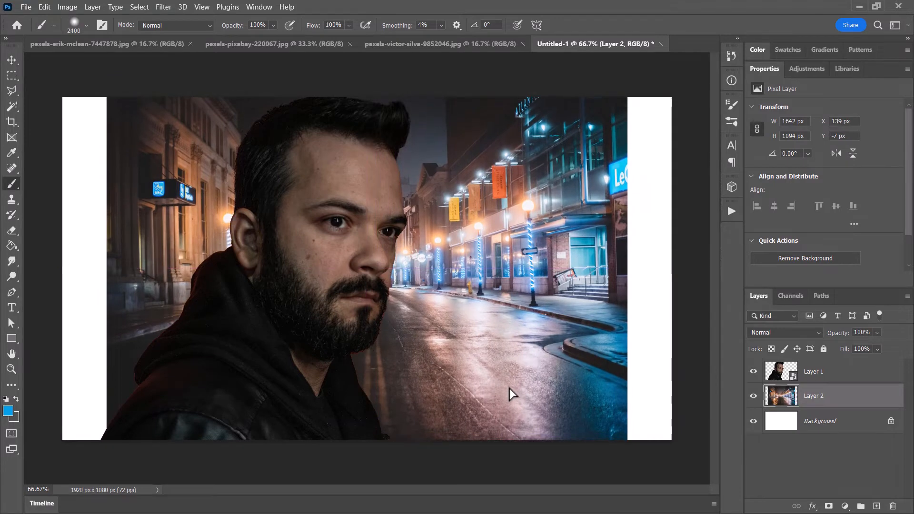
{"action": "key", "text": "ctrl+t"}
{"action": "left_click_drag", "start_coordinate": [626, 442], "coordinate": [678, 462]}
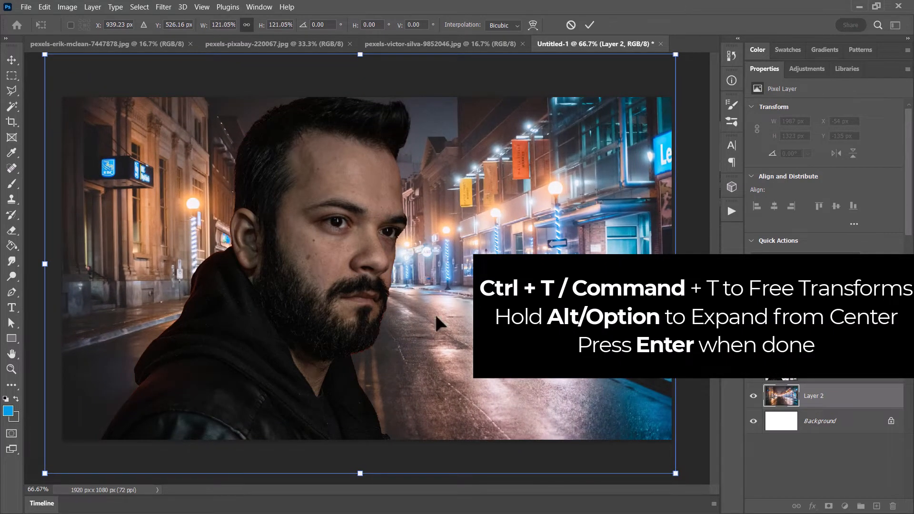
{"action": "key", "text": "Return"}
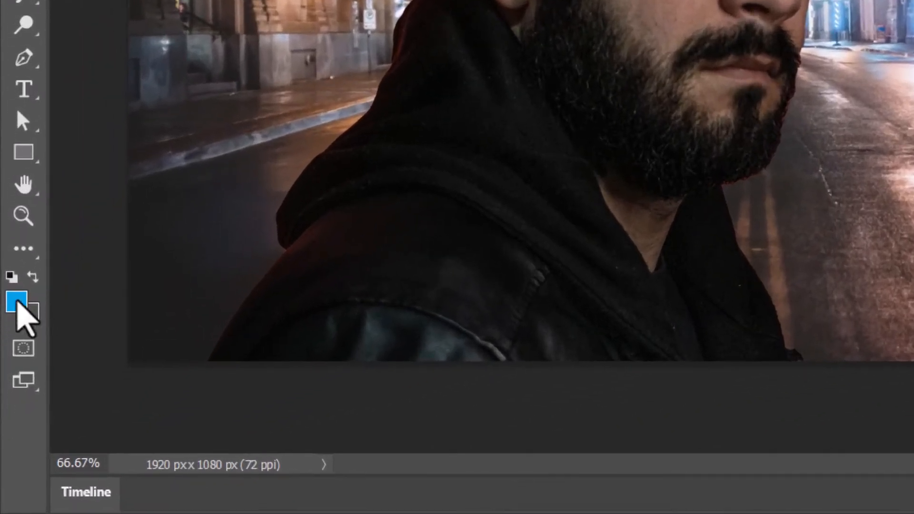
- Set the foreground colour to a fully saturated bright red
{"action": "left_click", "coordinate": [18, 302]}
{"action": "left_click_drag", "start_coordinate": [510, 138], "coordinate": [508, 90]}
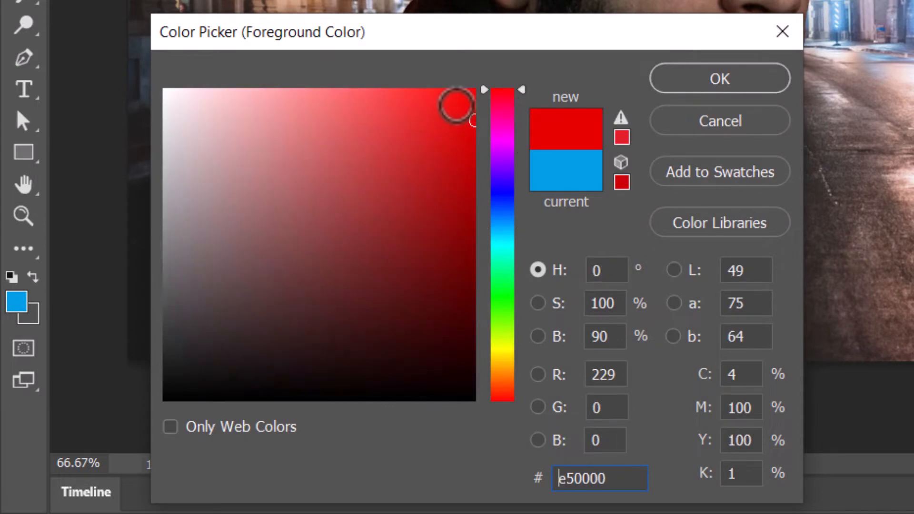
{"action": "left_click_drag", "start_coordinate": [473, 121], "coordinate": [606, 41]}
{"action": "left_click", "coordinate": [704, 86]}
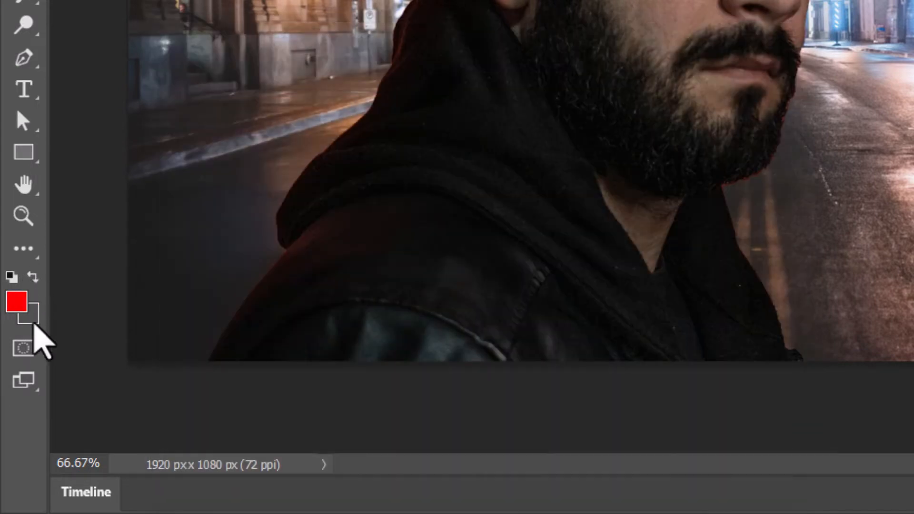
- Set the background colour to bright blue, hex 0054ff
{"action": "left_click", "coordinate": [33, 316]}
{"action": "left_click", "coordinate": [504, 193]}
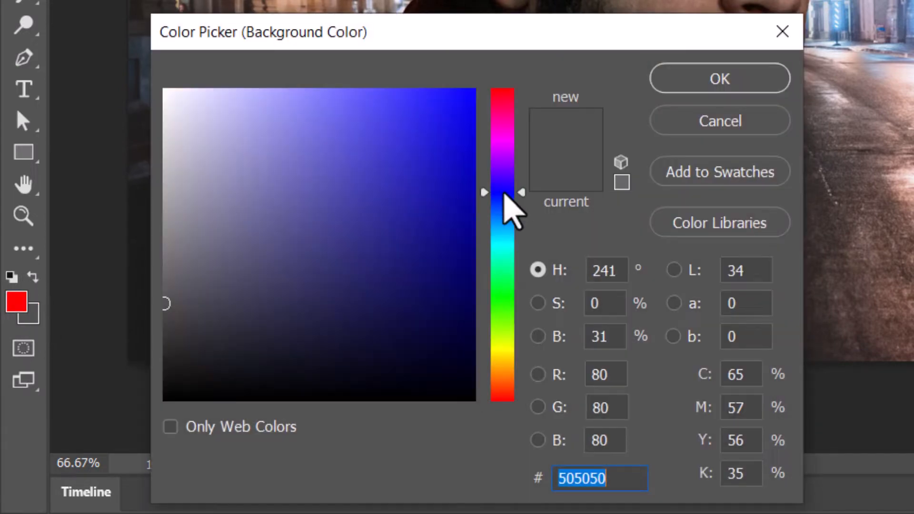
{"action": "left_click_drag", "start_coordinate": [504, 193], "coordinate": [505, 210]}
{"action": "left_click_drag", "start_coordinate": [440, 159], "coordinate": [547, 66]}
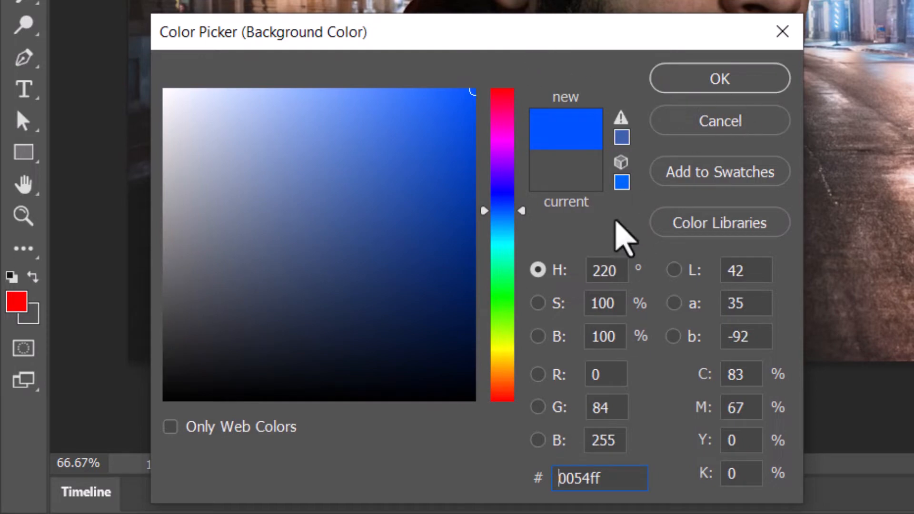
{"action": "left_click", "coordinate": [704, 78]}
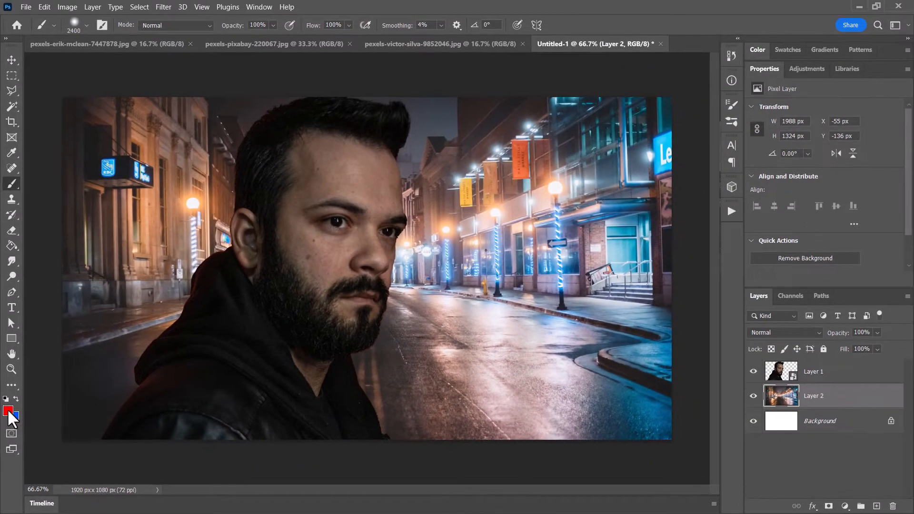
- Reduce the Soft Round brush's size to 42 px
{"action": "left_click", "coordinate": [84, 9]}
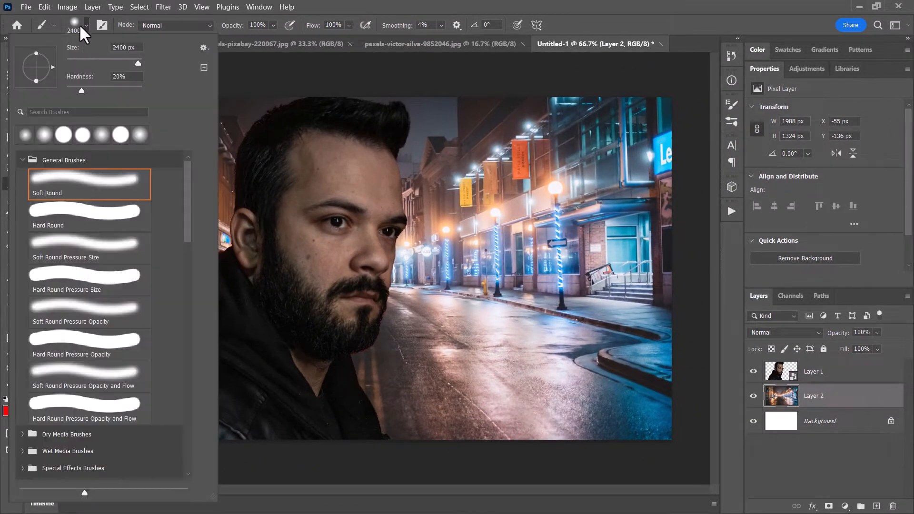
{"action": "left_click", "coordinate": [81, 59]}
{"action": "left_click", "coordinate": [469, 7]}
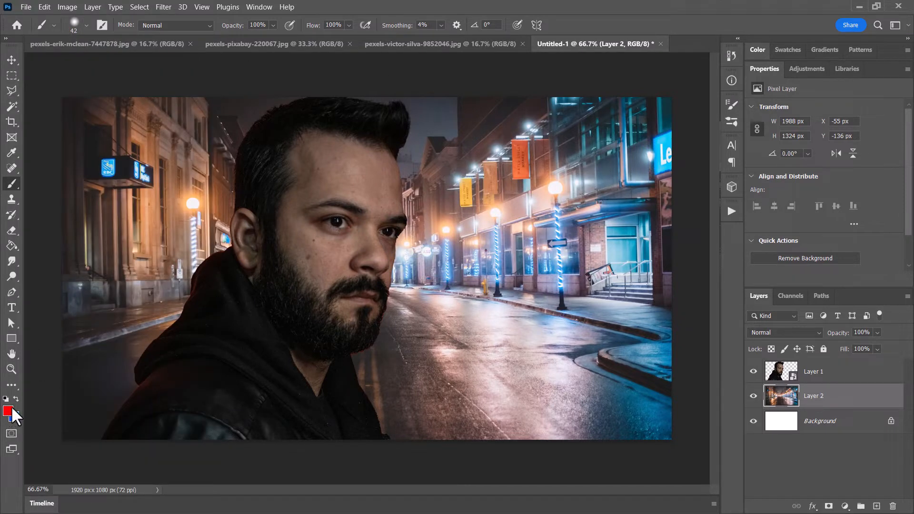
- Add a layer named red above the street photo and outline the canvas's left part with the Polygonal Lasso, slanting the edge across the man's face
{"action": "left_click", "coordinate": [877, 506]}
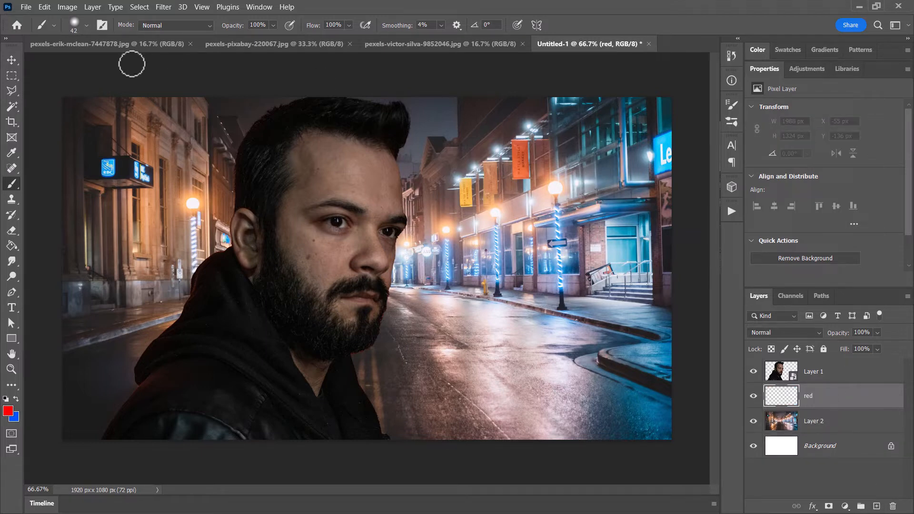
{"action": "left_click", "coordinate": [12, 89]}
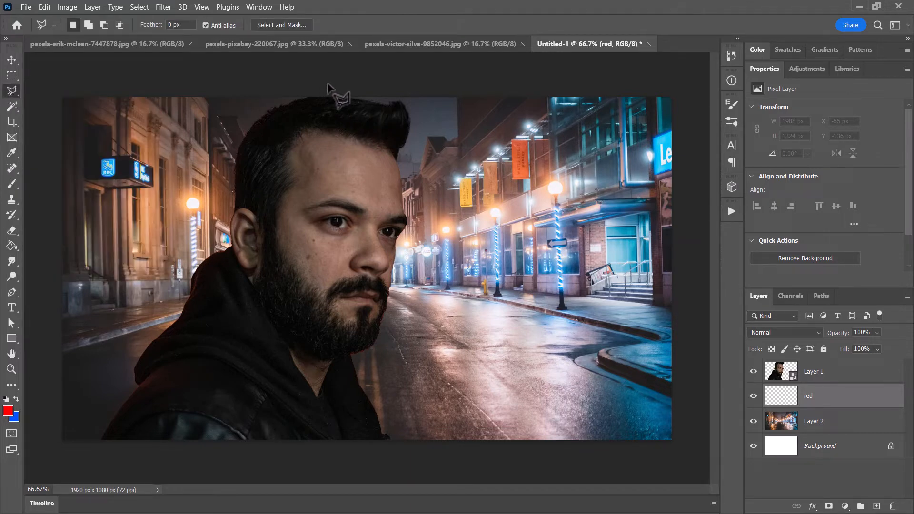
{"action": "left_click", "coordinate": [264, 461]}
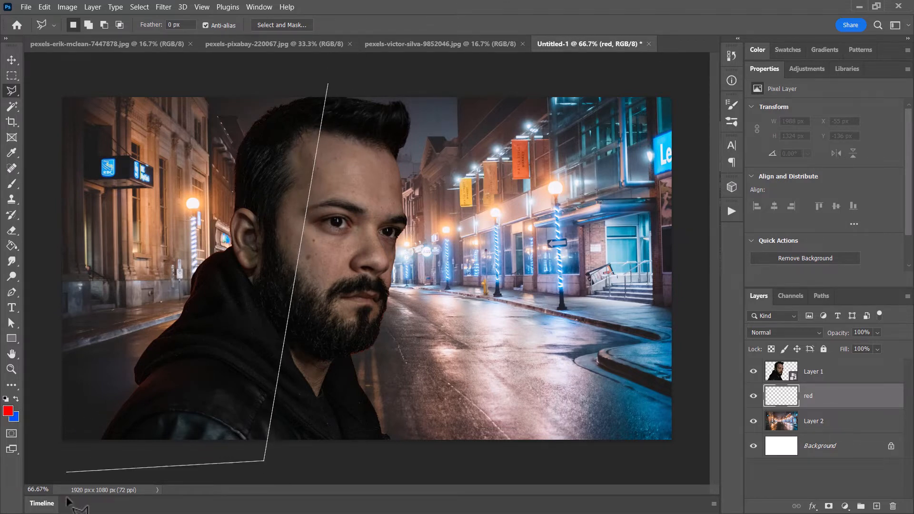
{"action": "left_click", "coordinate": [42, 456]}
{"action": "left_click", "coordinate": [39, 72]}
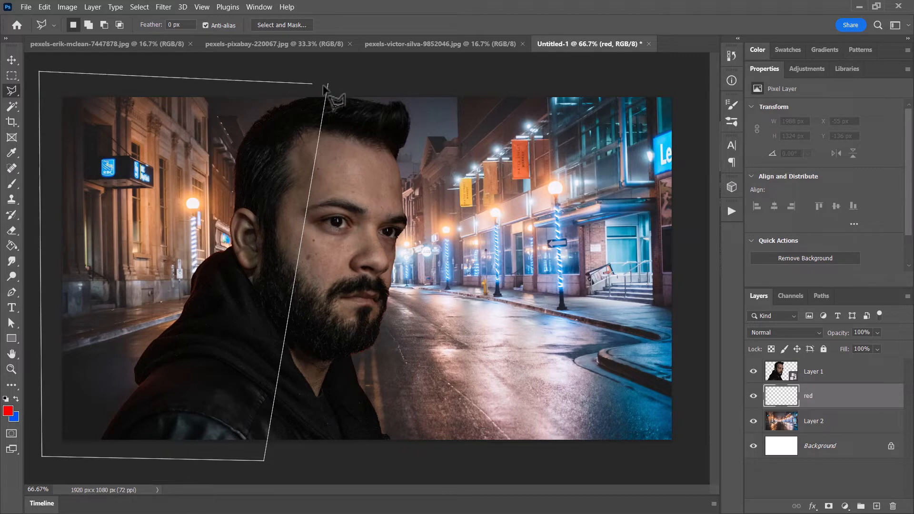
{"action": "left_click", "coordinate": [328, 84]}
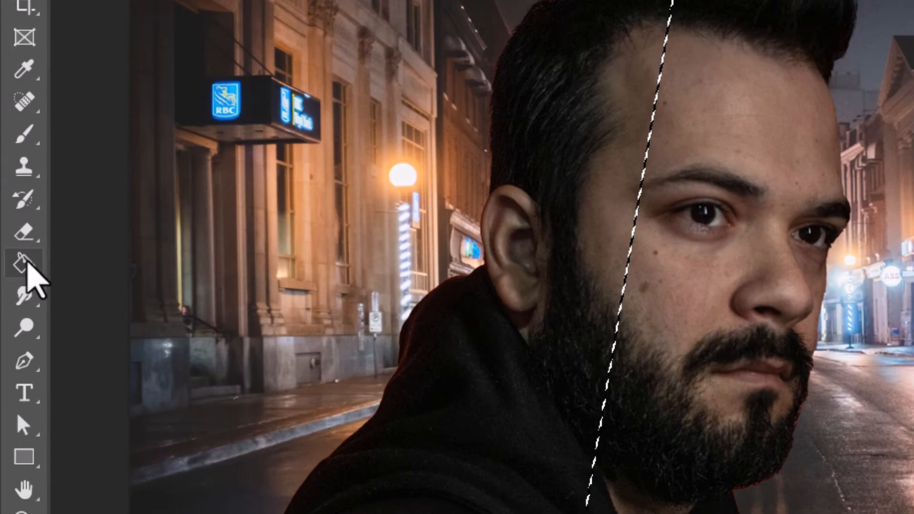
- Fill the slanted selection with red on the red layer using the Paint Bucket, and invert the selection
{"action": "left_click", "coordinate": [24, 263]}
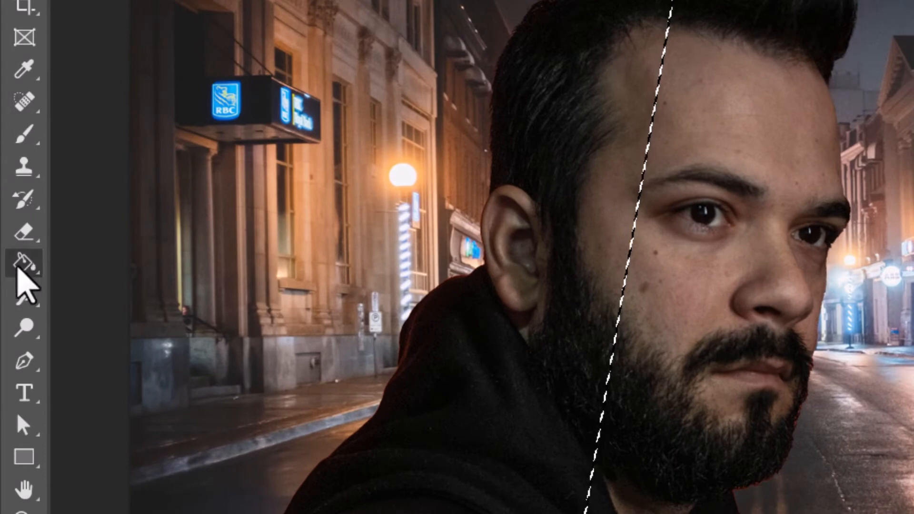
{"action": "left_click", "coordinate": [280, 171]}
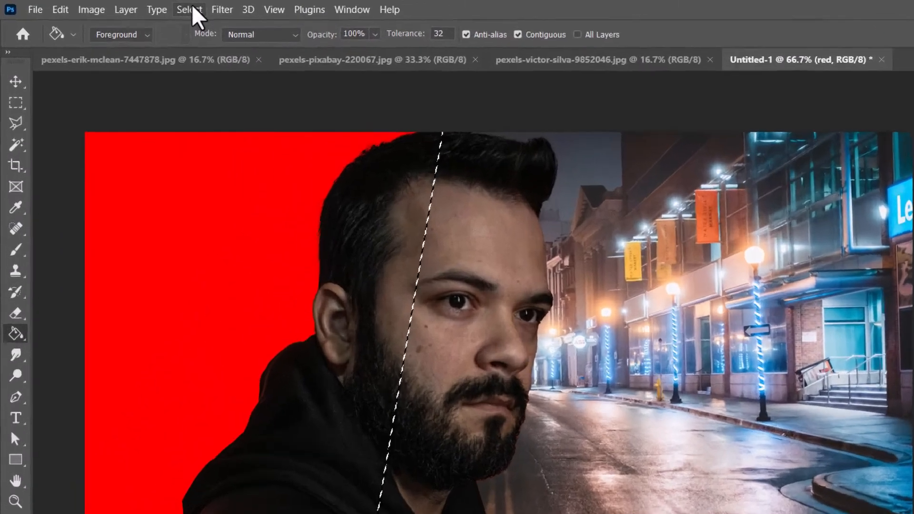
{"action": "left_click", "coordinate": [139, 6]}
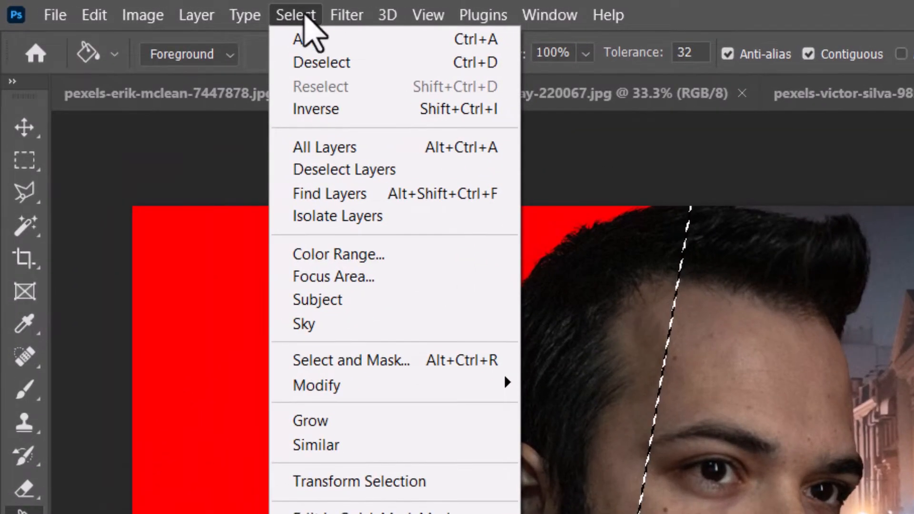
{"action": "left_click", "coordinate": [352, 110]}
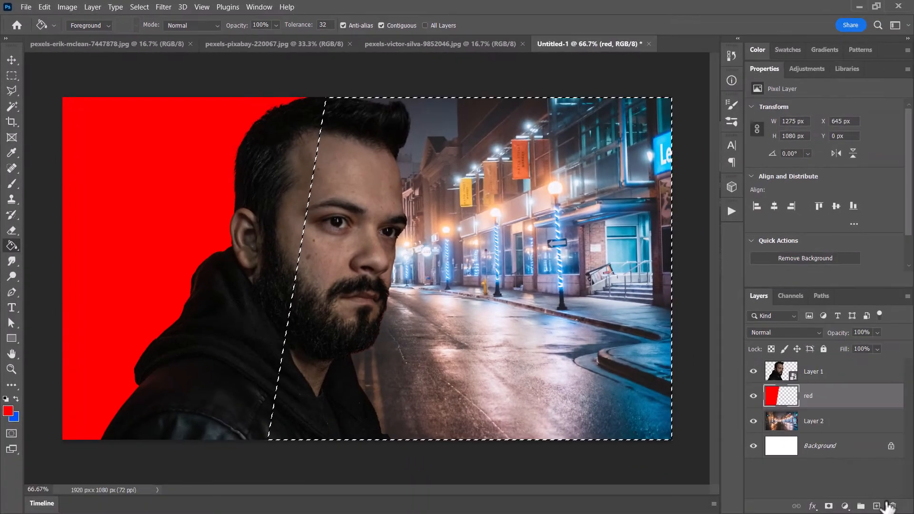
- Add a layer named Blue above the red layer and fill the inverted selection on it with the blue swatch colour
{"action": "double_click", "coordinate": [817, 397]}
{"action": "type", "text": "B"}
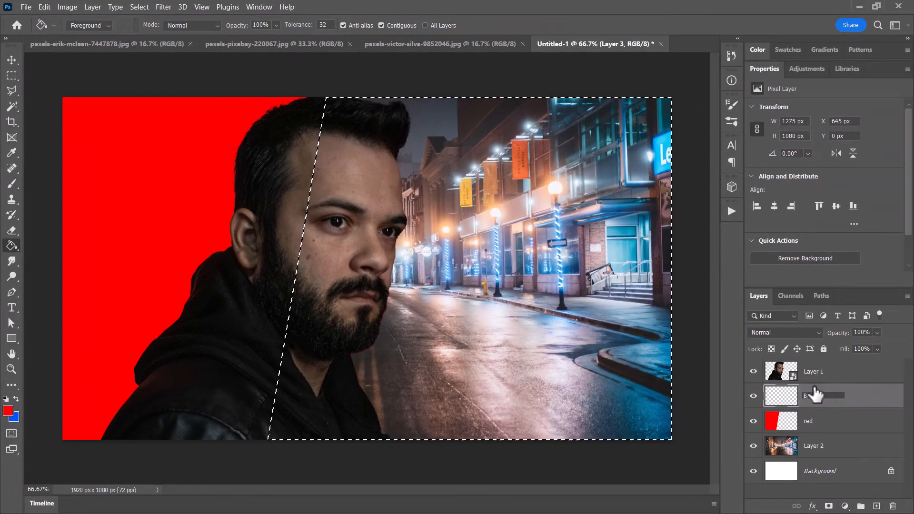
{"action": "type", "text": "lue"}
{"action": "key", "text": "Return"}
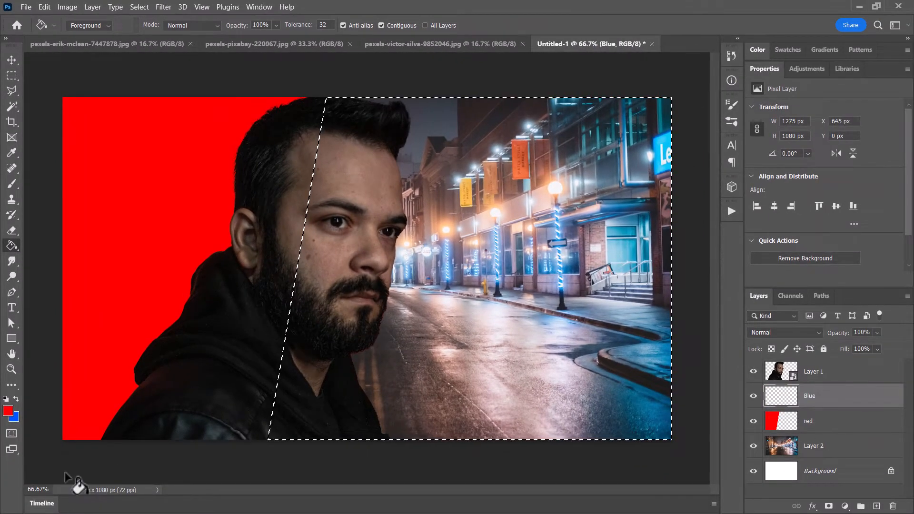
{"action": "left_click", "coordinate": [15, 398]}
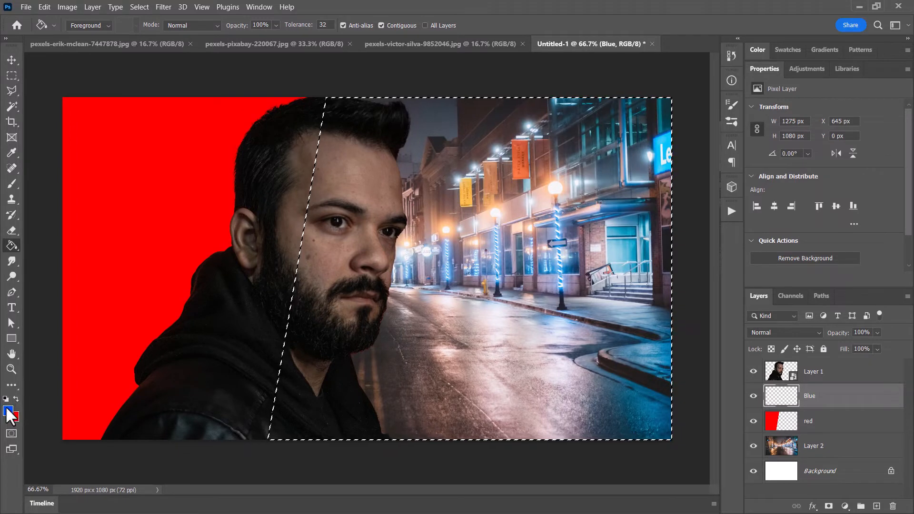
{"action": "left_click", "coordinate": [549, 253]}
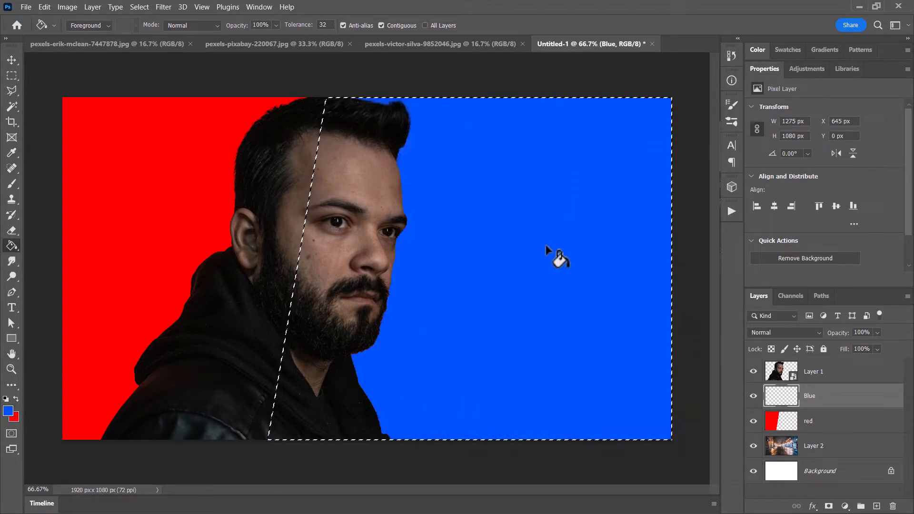
- Deselect the blue-filled area and change the Blue layer's blend mode to Color
{"action": "key", "text": "ctrl+d"}
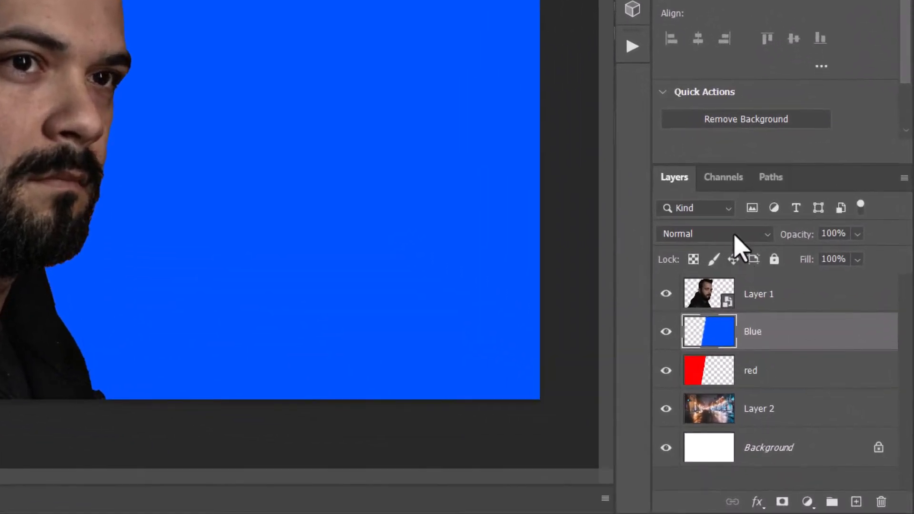
{"action": "left_click", "coordinate": [805, 333]}
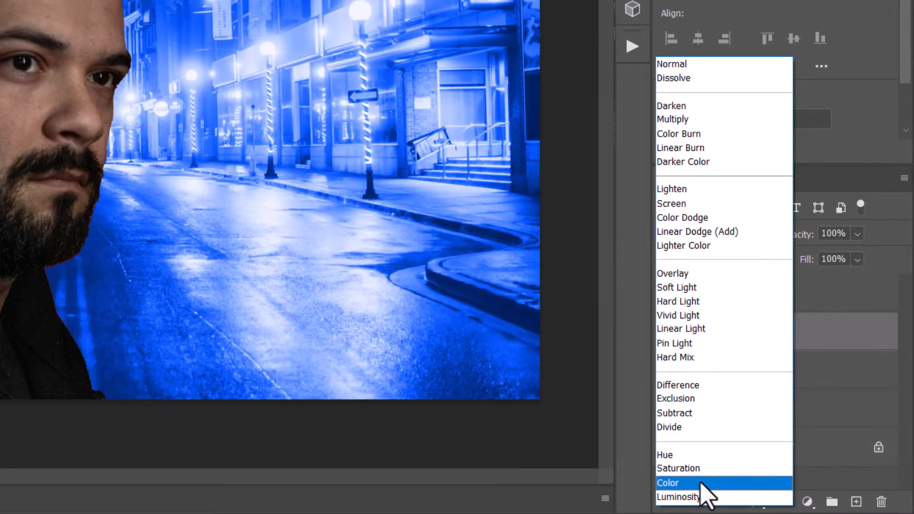
{"action": "left_click", "coordinate": [699, 482]}
- Change the red layer's blend mode to Color
{"action": "left_click", "coordinate": [797, 376]}
{"action": "left_click", "coordinate": [799, 381]}
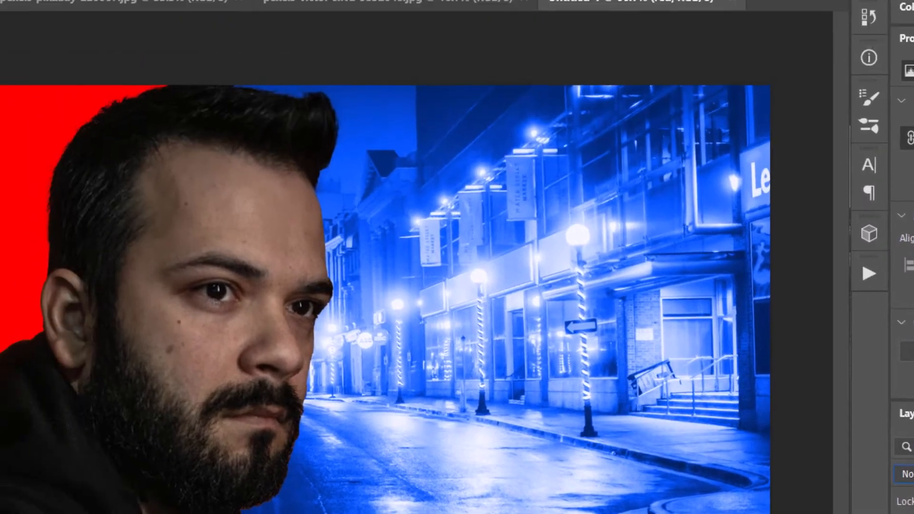
{"action": "left_click", "coordinate": [157, 12]}
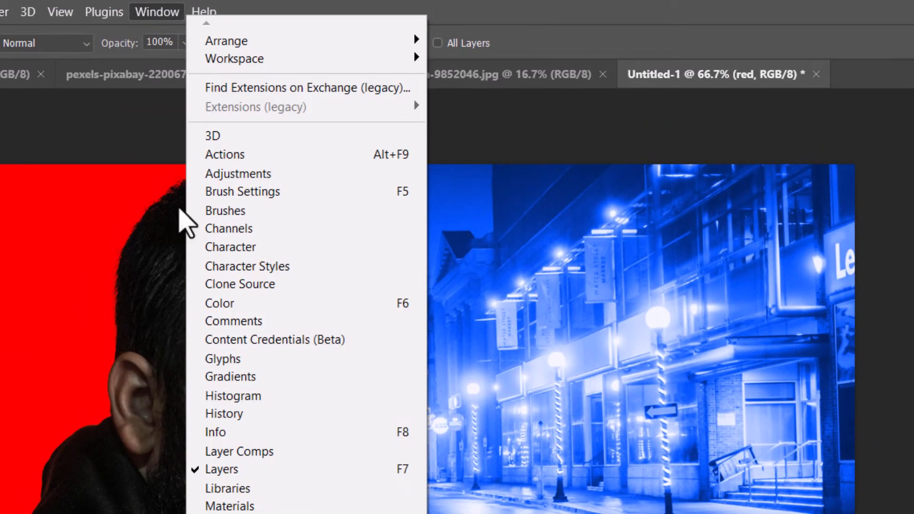
{"action": "left_click", "coordinate": [602, 6]}
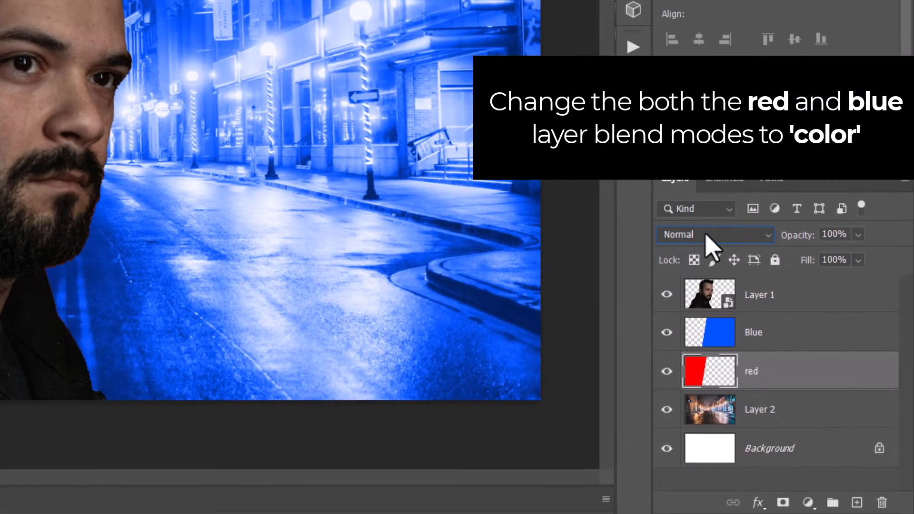
{"action": "left_click", "coordinate": [895, 419]}
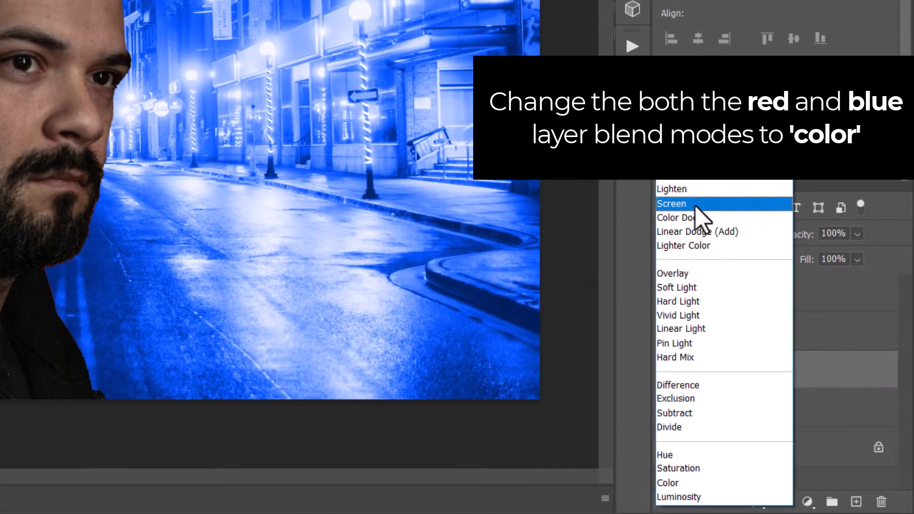
{"action": "left_click", "coordinate": [684, 483]}
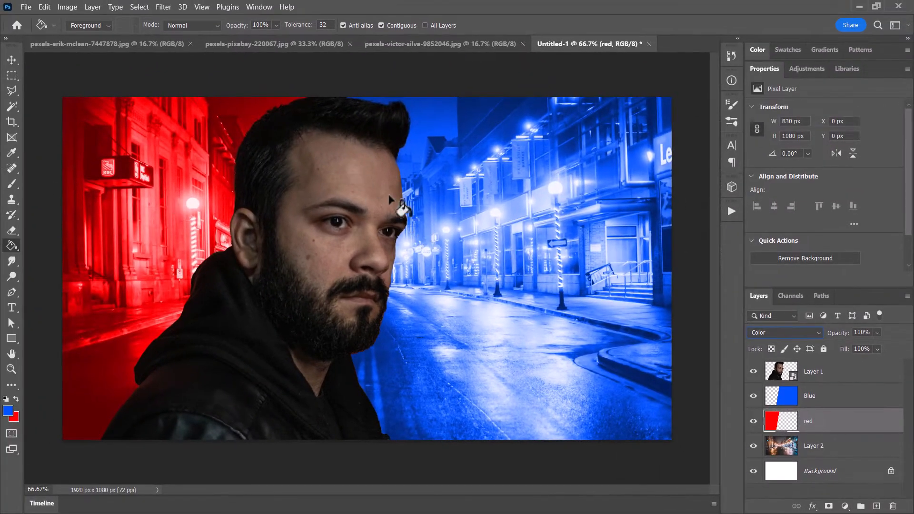
- Add a layer named blue light above the man's layer and clip it to that layer
{"action": "left_click", "coordinate": [828, 371]}
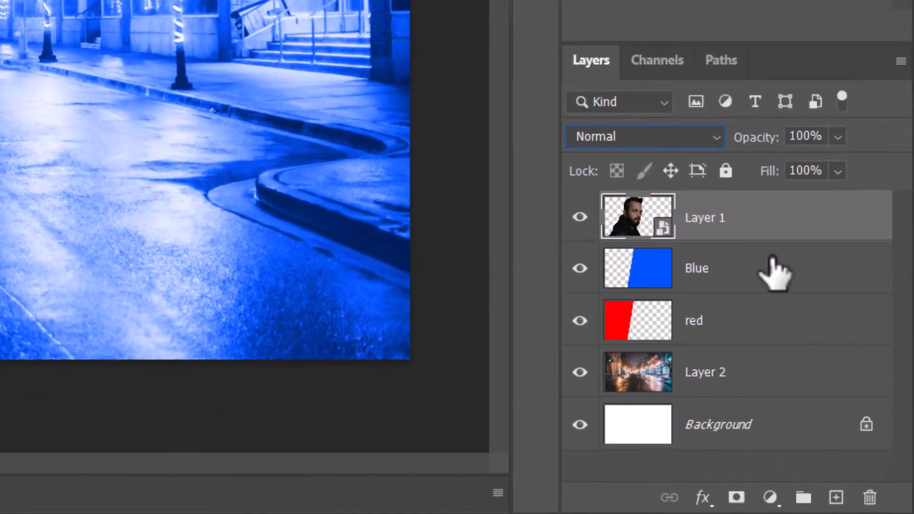
{"action": "left_click", "coordinate": [836, 497]}
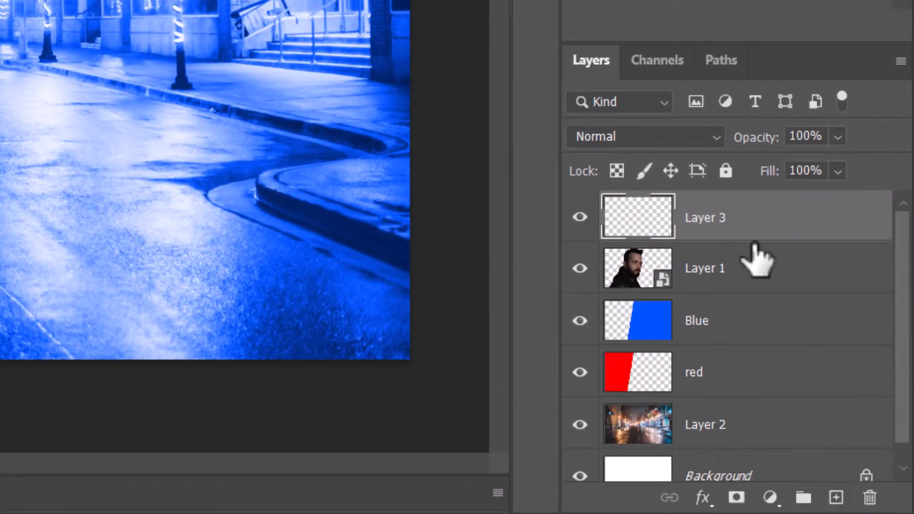
{"action": "double_click", "coordinate": [712, 219]}
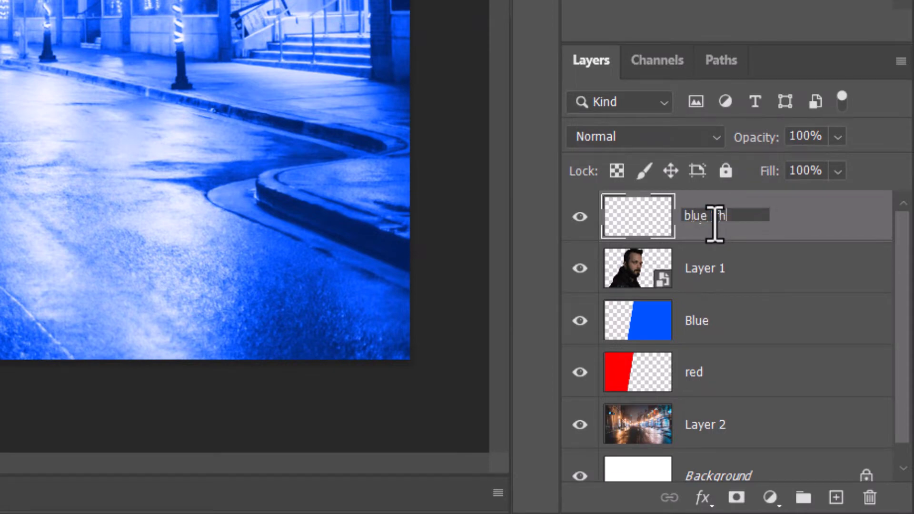
{"action": "type", "text": "blue light"}
{"action": "key", "text": "Return"}
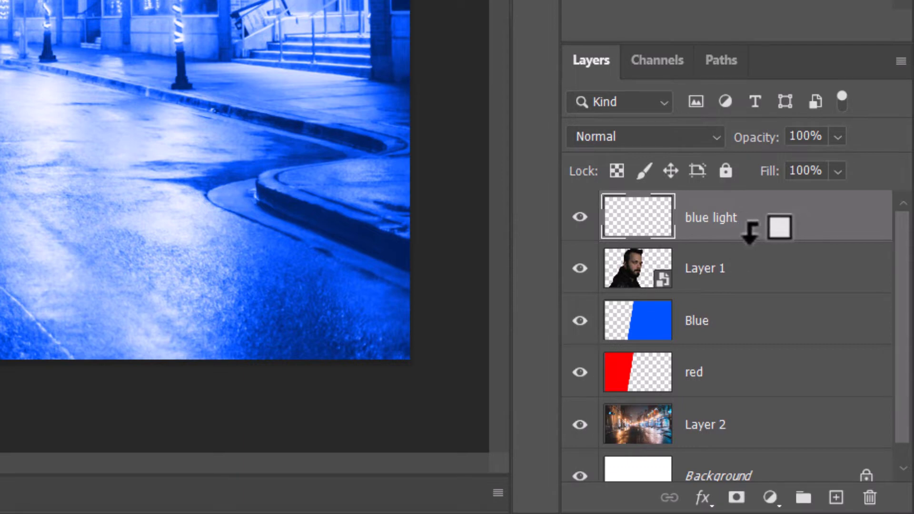
{"action": "left_click", "coordinate": [751, 232], "text": "alt"}
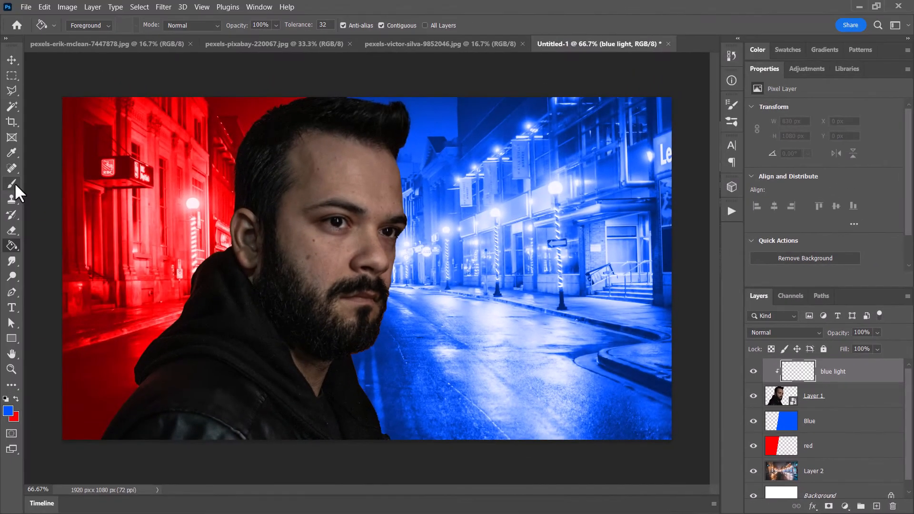
- Brush blue test strokes across the man's face on the blue light layer, and release and restore its clipping mask to compare
{"action": "left_click", "coordinate": [14, 185]}
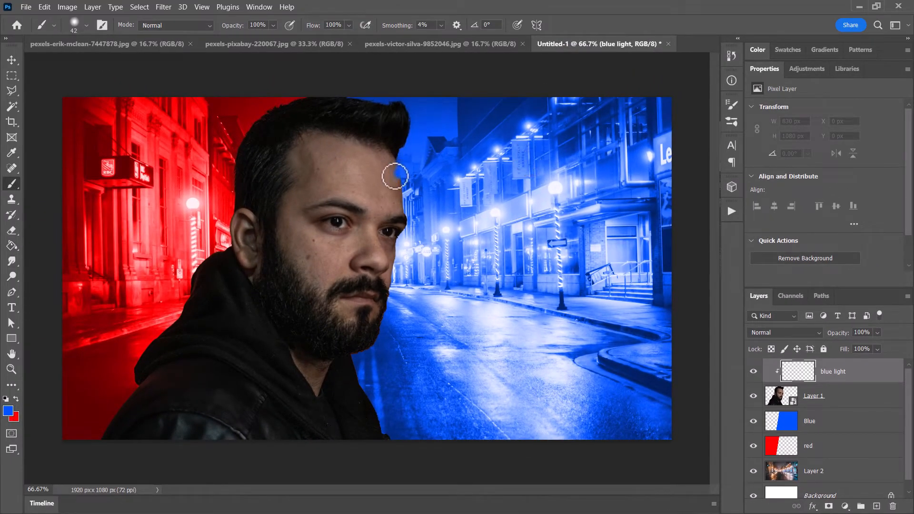
{"action": "mouse_move", "coordinate": [364, 197]}
{"action": "left_mouse_down"}
{"action": "mouse_move", "coordinate": [321, 202]}
{"action": "mouse_move", "coordinate": [236, 167]}
{"action": "left_mouse_up"}
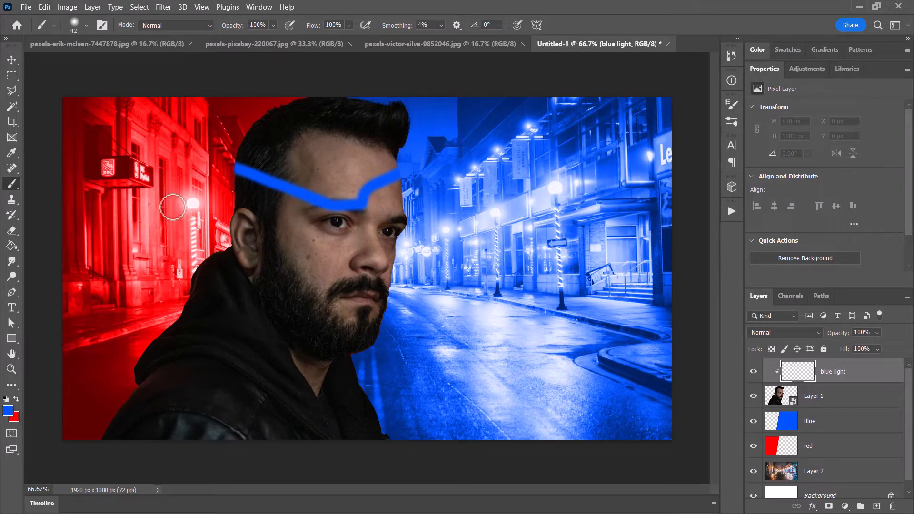
{"action": "left_click_drag", "start_coordinate": [226, 248], "coordinate": [383, 251]}
{"action": "left_click_drag", "start_coordinate": [345, 308], "coordinate": [212, 254]}
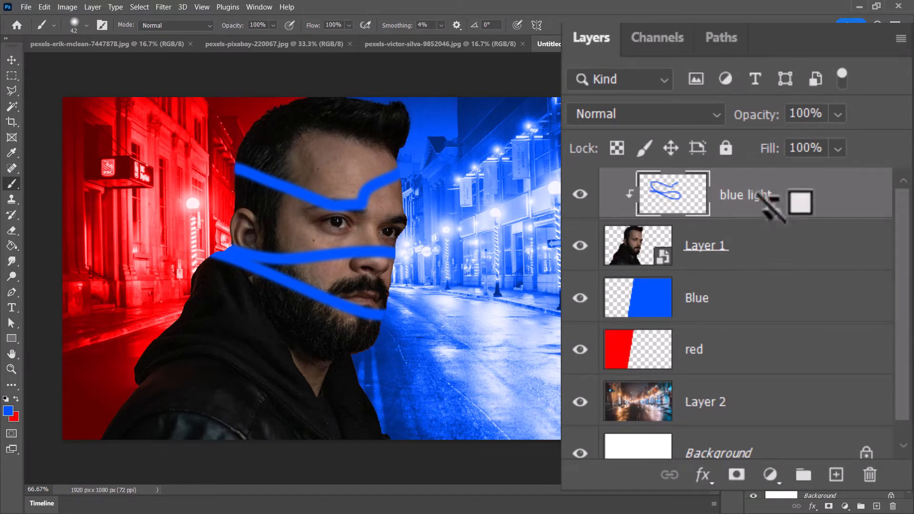
{"action": "left_click", "coordinate": [768, 203], "text": "alt"}
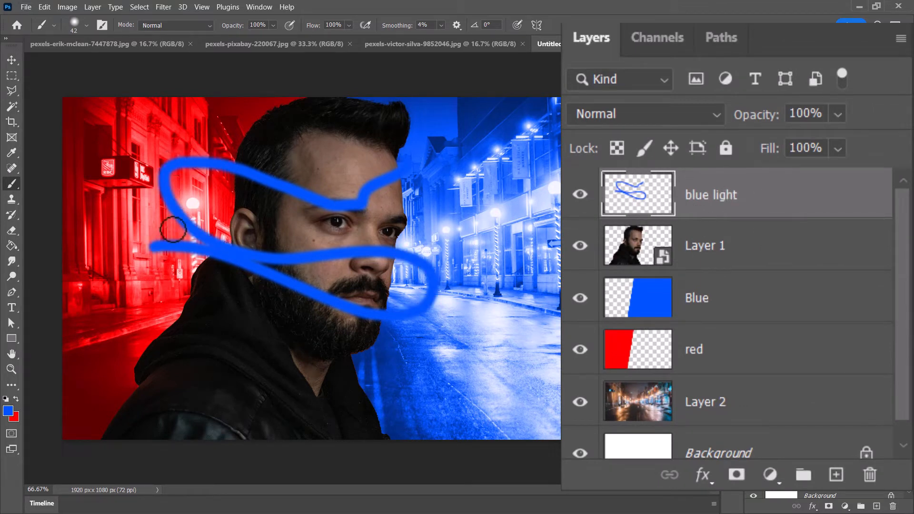
{"action": "key", "text": "ctrl+alt+g"}
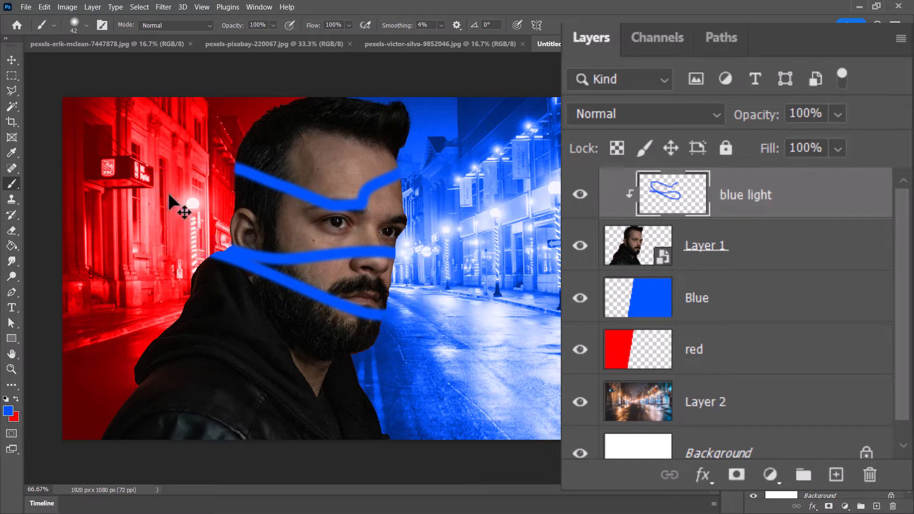
- Clear all test strokes from the blue light layer and remove the selection
{"action": "key", "text": "ctrl+a"}
{"action": "key", "text": "Delete"}
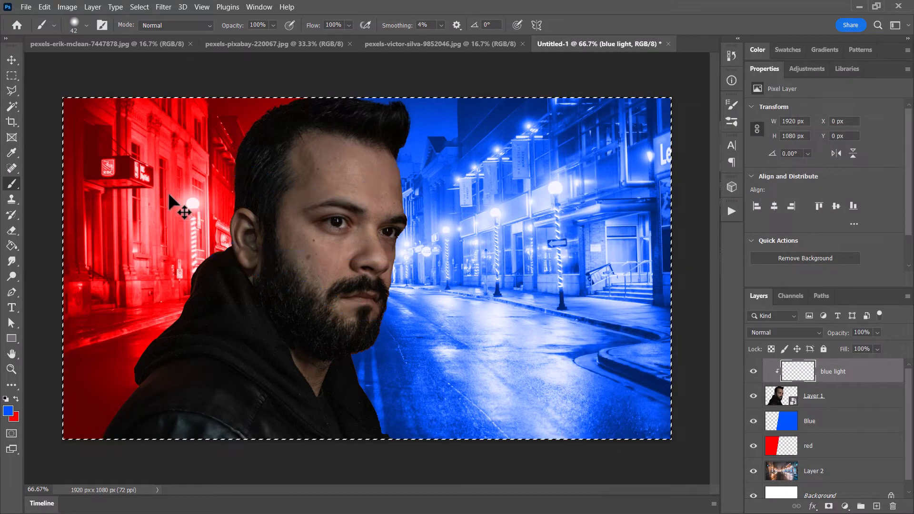
{"action": "key", "text": "ctrl+d"}
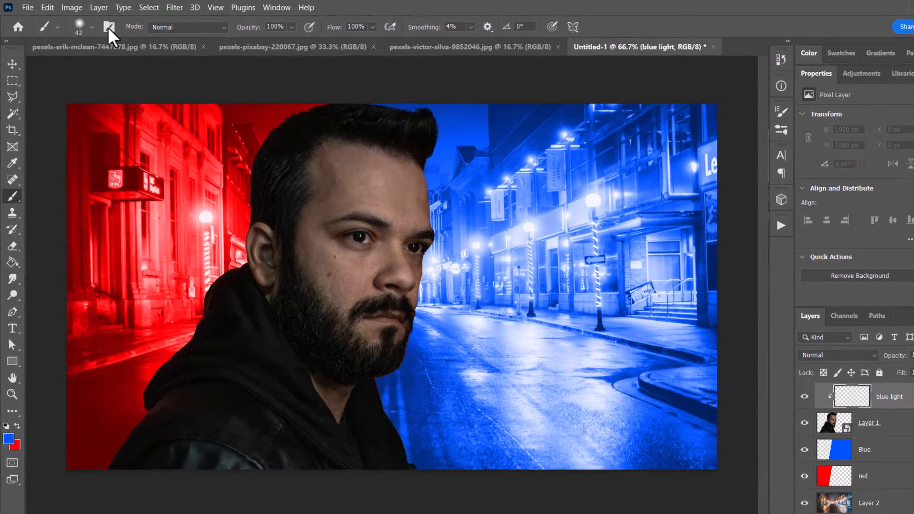
- Set the Soft Round brush to 228 px size, 0% hardness and 49% flow
{"action": "left_click", "coordinate": [86, 24]}
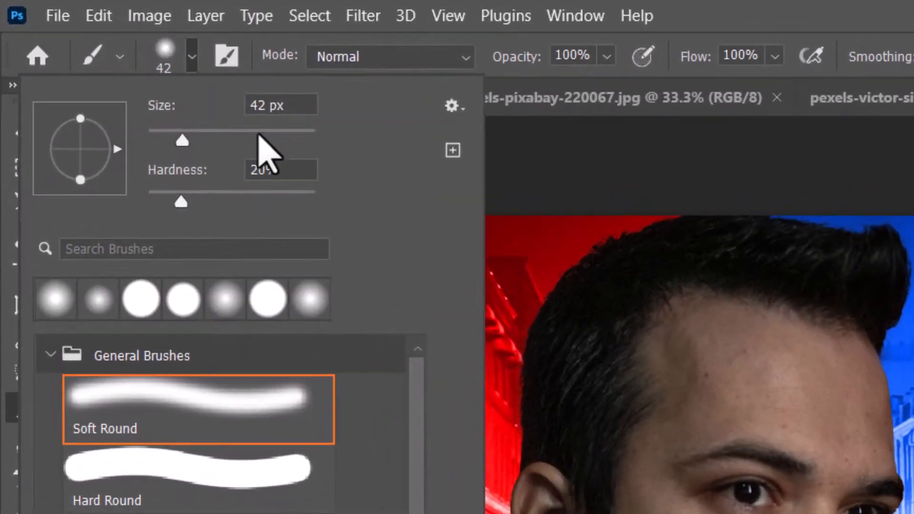
{"action": "left_click", "coordinate": [276, 131]}
{"action": "left_click_drag", "start_coordinate": [181, 201], "coordinate": [143, 204]}
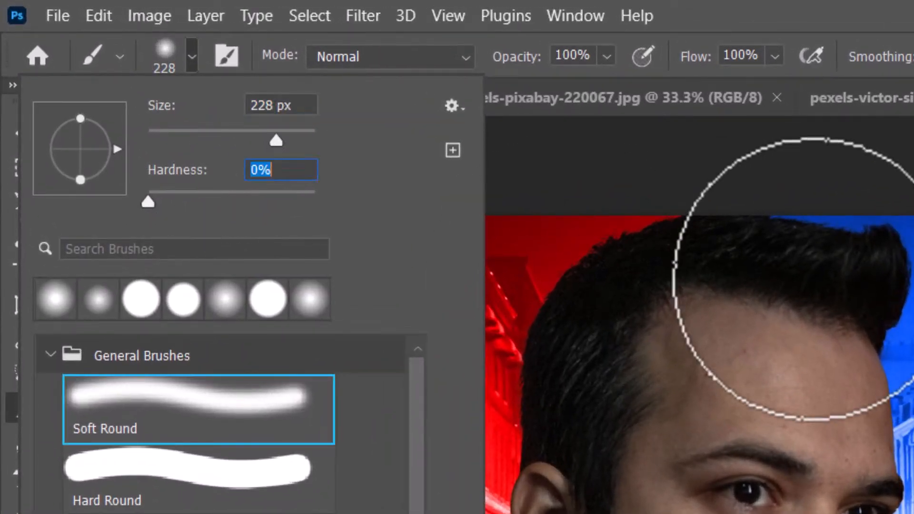
{"action": "left_click", "coordinate": [775, 56]}
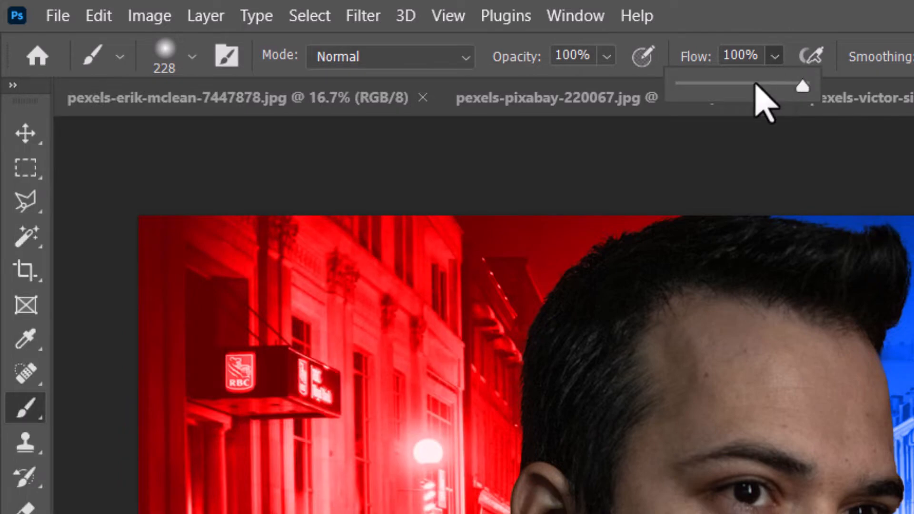
{"action": "left_click_drag", "start_coordinate": [757, 84], "coordinate": [739, 82]}
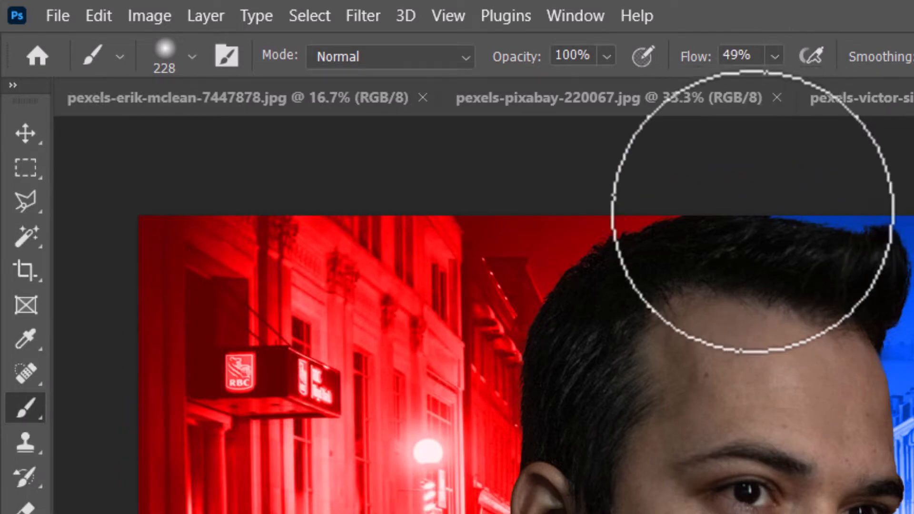
- Paint soft blue down the street-facing edge of the man's hair, face and jacket, refining the face with the brush at 80 px
{"action": "mouse_move", "coordinate": [840, 219]}
{"action": "left_mouse_down"}
{"action": "mouse_move", "coordinate": [419, 119]}
{"action": "mouse_move", "coordinate": [406, 174]}
{"action": "mouse_move", "coordinate": [396, 162]}
{"action": "mouse_move", "coordinate": [420, 186]}
{"action": "mouse_move", "coordinate": [388, 125]}
{"action": "mouse_move", "coordinate": [389, 96]}
{"action": "mouse_move", "coordinate": [294, 99]}
{"action": "mouse_move", "coordinate": [387, 112]}
{"action": "mouse_move", "coordinate": [402, 225]}
{"action": "mouse_move", "coordinate": [536, 119]}
{"action": "mouse_move", "coordinate": [427, 206]}
{"action": "mouse_move", "coordinate": [432, 221]}
{"action": "mouse_move", "coordinate": [384, 228]}
{"action": "mouse_move", "coordinate": [418, 261]}
{"action": "mouse_move", "coordinate": [405, 289]}
{"action": "mouse_move", "coordinate": [410, 265]}
{"action": "mouse_move", "coordinate": [402, 343]}
{"action": "mouse_move", "coordinate": [356, 359]}
{"action": "mouse_move", "coordinate": [394, 451]}
{"action": "mouse_move", "coordinate": [356, 397]}
{"action": "mouse_move", "coordinate": [394, 261]}
{"action": "left_mouse_up"}
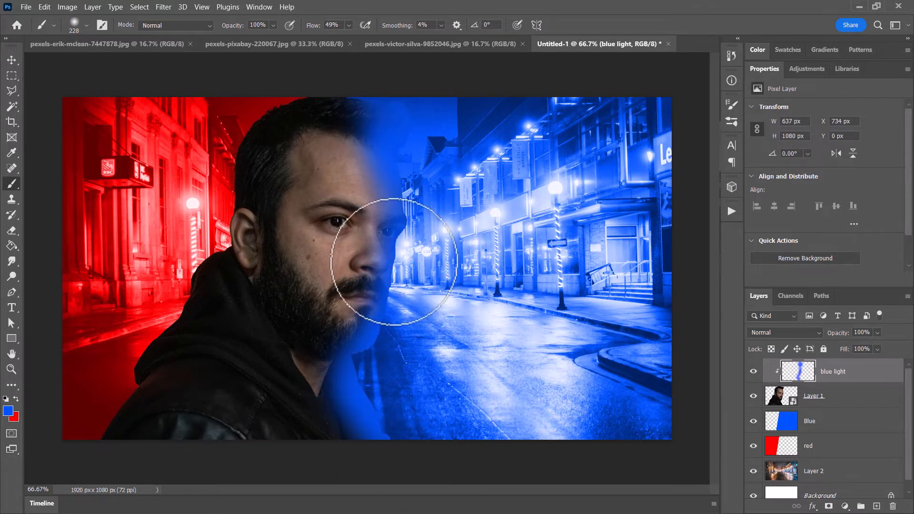
{"action": "left_click", "coordinate": [87, 26]}
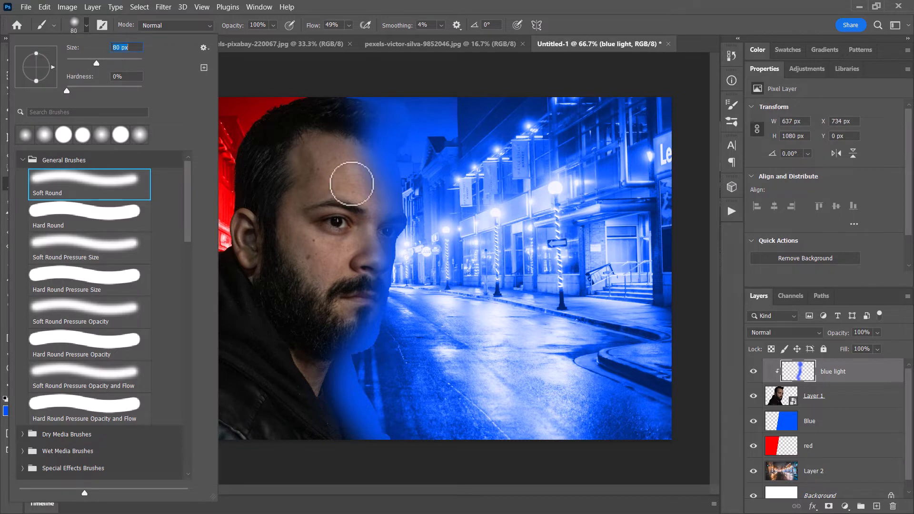
{"action": "key", "text": "Return"}
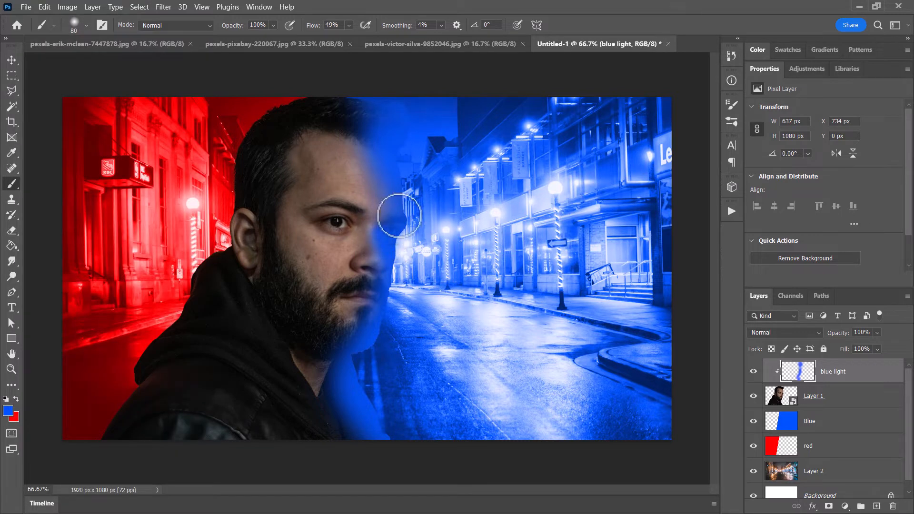
{"action": "mouse_move", "coordinate": [399, 216]}
{"action": "left_mouse_down"}
{"action": "mouse_move", "coordinate": [388, 136]}
{"action": "mouse_move", "coordinate": [414, 218]}
{"action": "mouse_move", "coordinate": [385, 175]}
{"action": "mouse_move", "coordinate": [347, 343]}
{"action": "left_mouse_up"}
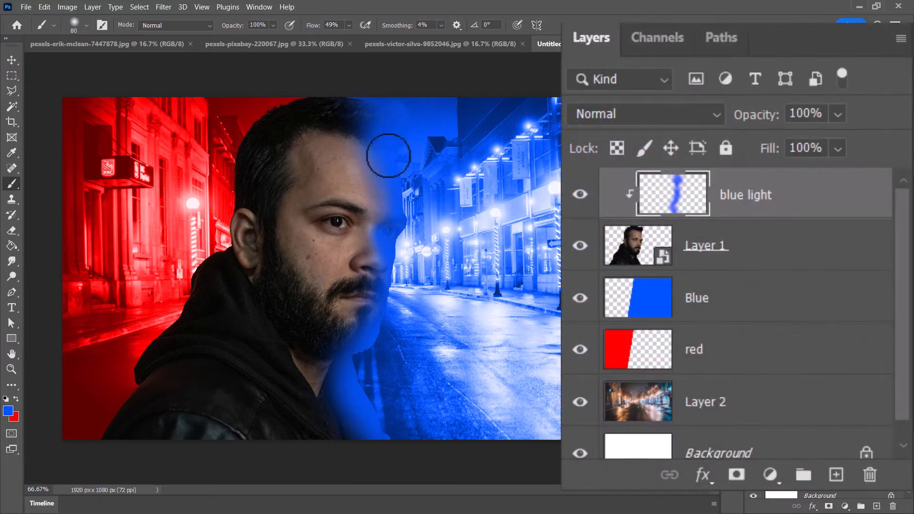
- Set the blue light layer's blend mode to Color Dodge and its fill to 90%
{"action": "left_click", "coordinate": [649, 114]}
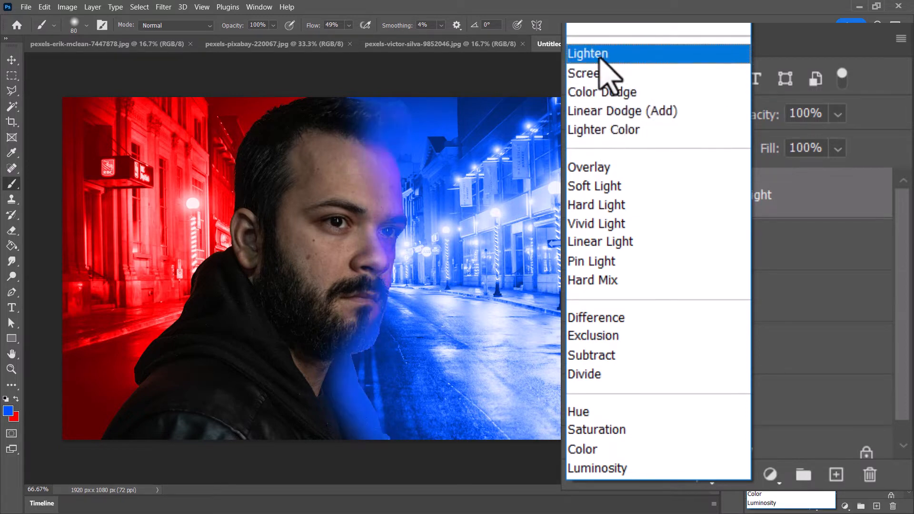
{"action": "left_click", "coordinate": [606, 97]}
{"action": "left_click", "coordinate": [837, 149]}
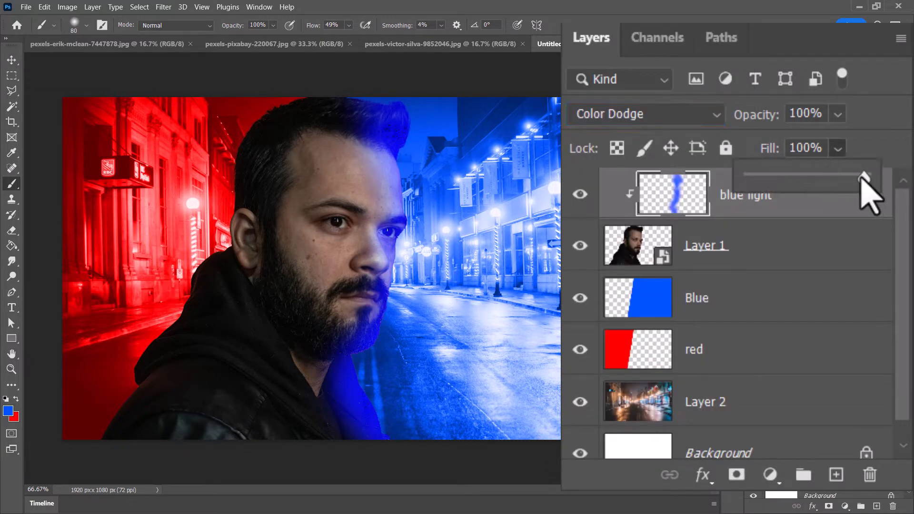
{"action": "left_click_drag", "start_coordinate": [864, 177], "coordinate": [852, 178]}
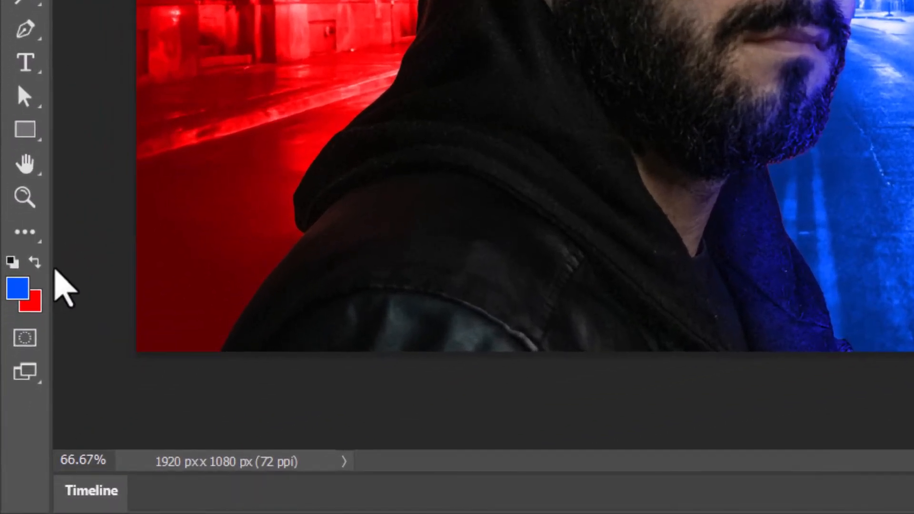
- Make red the foreground colour and add a layer named red liught above blue light, clipped to the man's layer
{"action": "left_click", "coordinate": [34, 261]}
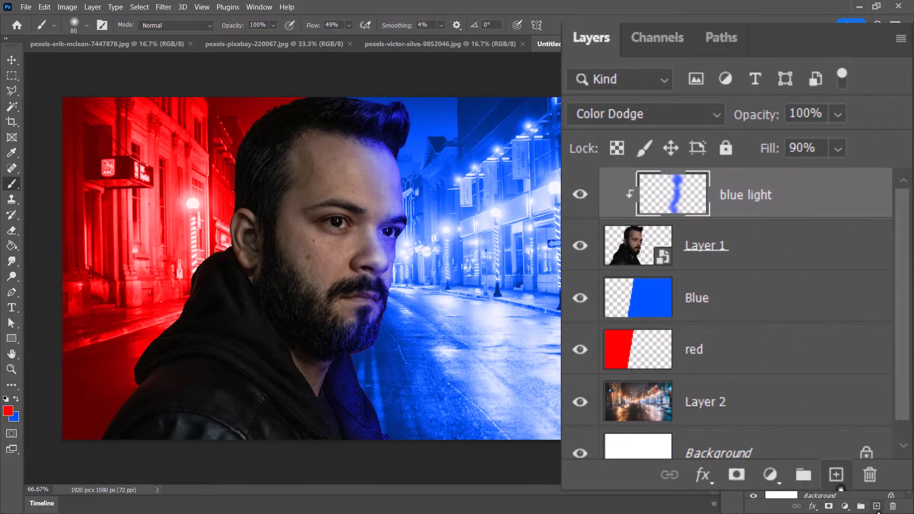
{"action": "left_click", "coordinate": [834, 473]}
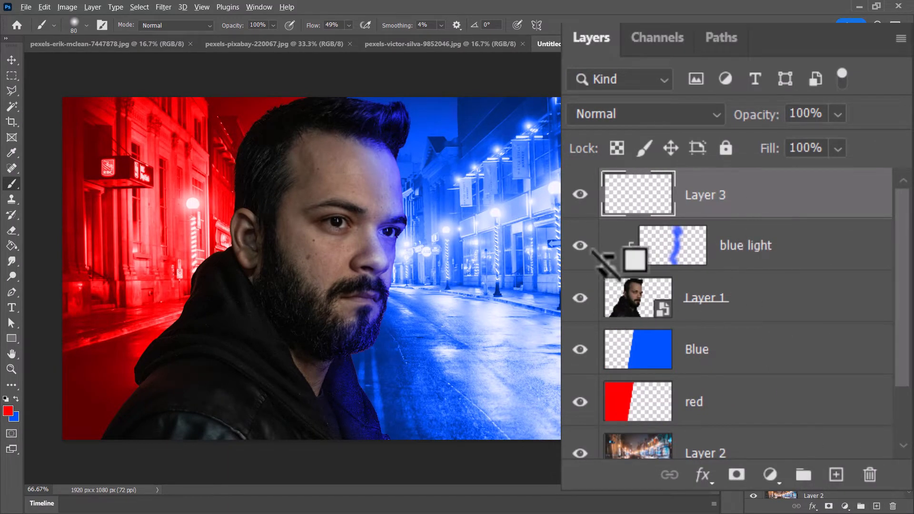
{"action": "left_click", "coordinate": [766, 206], "text": "alt"}
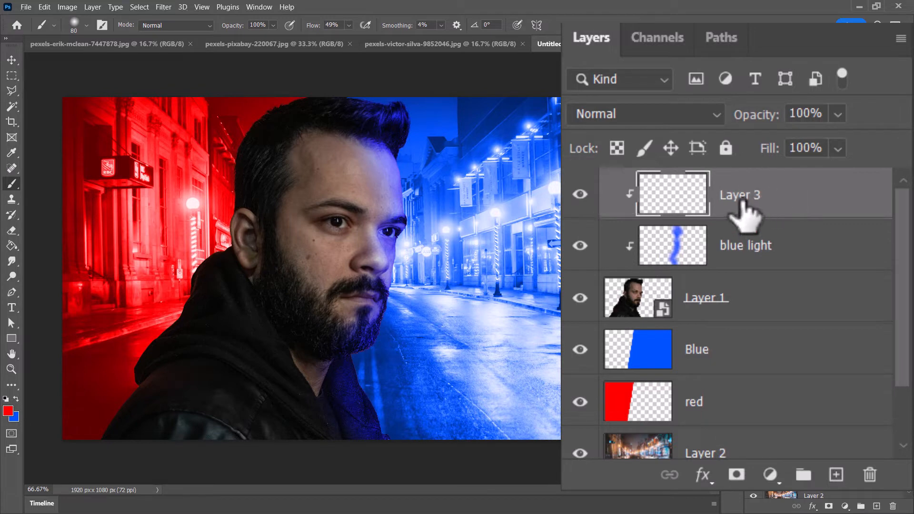
{"action": "double_click", "coordinate": [740, 200]}
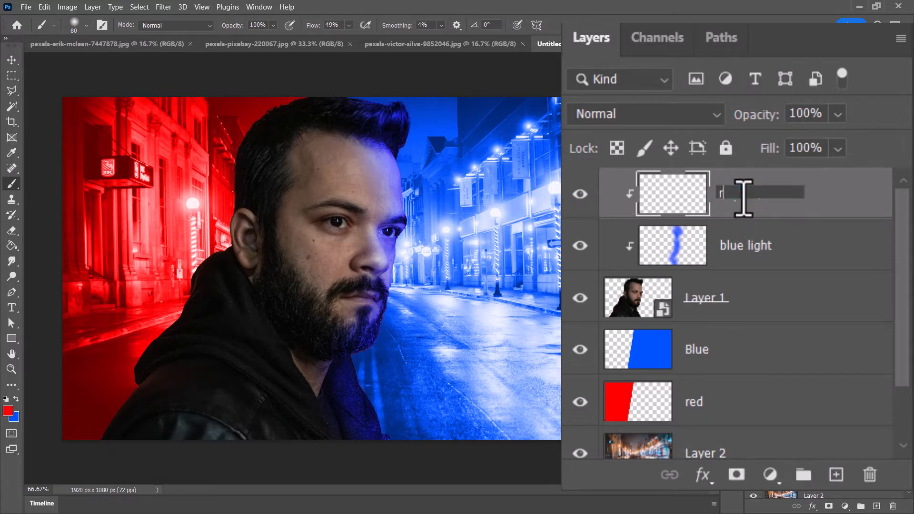
{"action": "type", "text": "red light"}
{"action": "key", "text": "Return"}
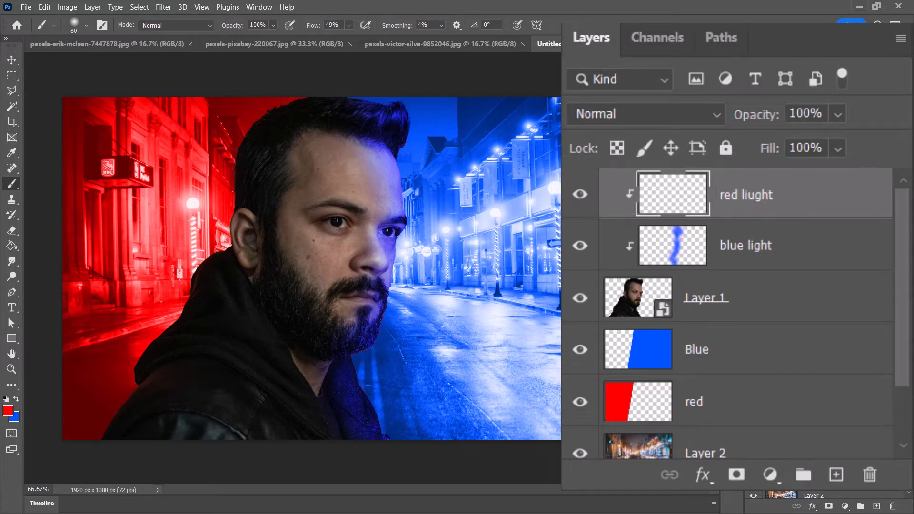
- Correct the name of the clipped red liught layer to red light
{"action": "right_click", "coordinate": [850, 376]}
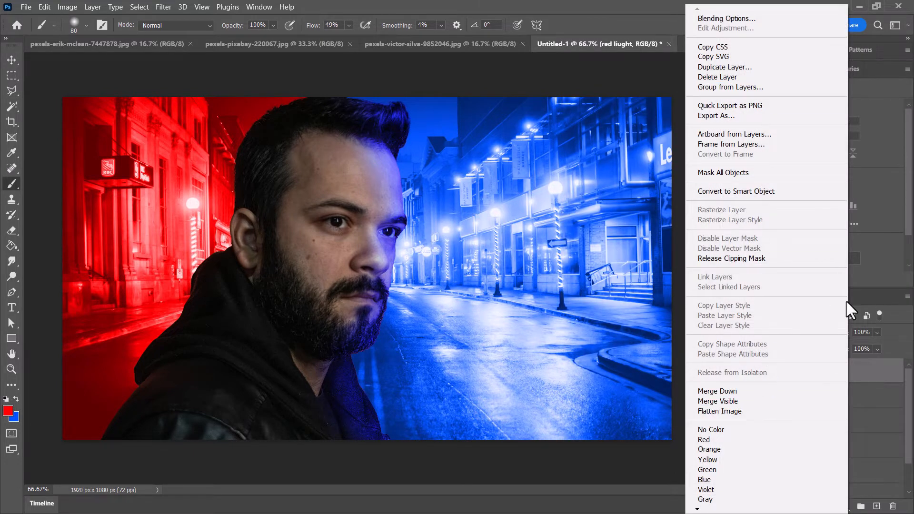
{"action": "left_click", "coordinate": [865, 381]}
{"action": "double_click", "coordinate": [756, 194]}
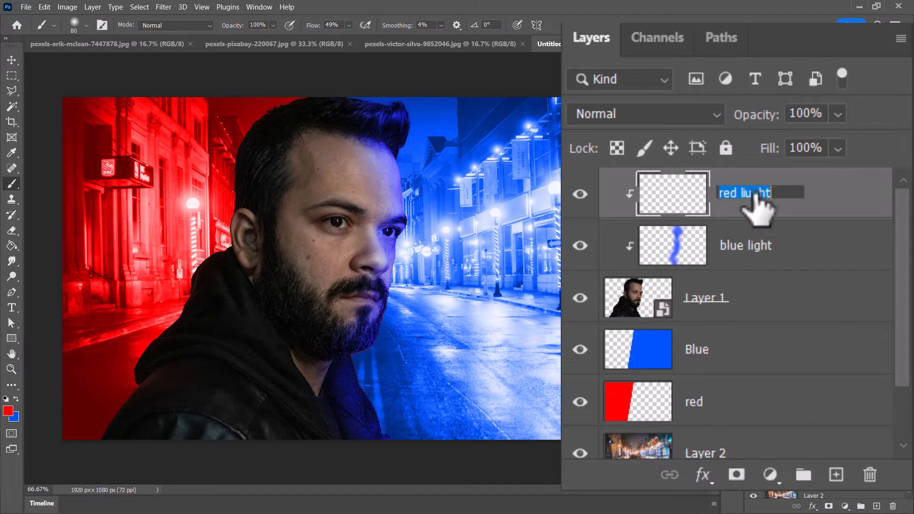
{"action": "left_click", "coordinate": [843, 190]}
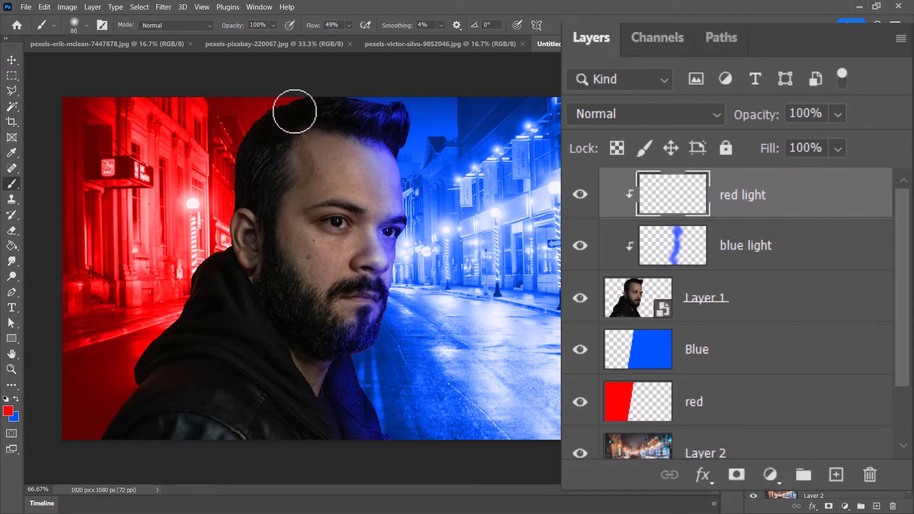
- Paint soft red over the building-facing side of the man's hair, face and jacket with a 187 px brush, blending the edges at 9% flow
{"action": "left_click", "coordinate": [86, 25]}
{"action": "left_click_drag", "start_coordinate": [121, 58], "coordinate": [121, 58]}
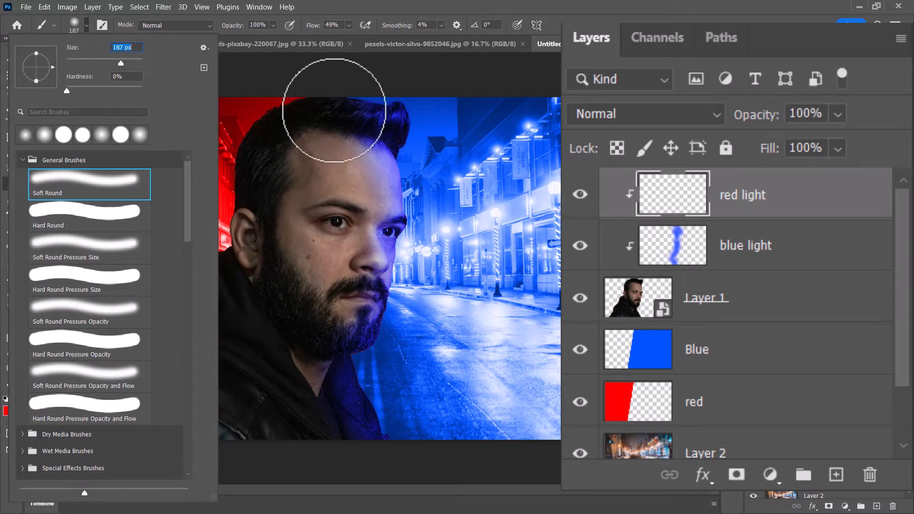
{"action": "mouse_move", "coordinate": [314, 99]}
{"action": "left_mouse_down"}
{"action": "mouse_move", "coordinate": [261, 120]}
{"action": "mouse_move", "coordinate": [227, 181]}
{"action": "mouse_move", "coordinate": [237, 253]}
{"action": "mouse_move", "coordinate": [303, 111]}
{"action": "mouse_move", "coordinate": [282, 115]}
{"action": "mouse_move", "coordinate": [297, 176]}
{"action": "mouse_move", "coordinate": [291, 225]}
{"action": "mouse_move", "coordinate": [325, 124]}
{"action": "mouse_move", "coordinate": [289, 131]}
{"action": "mouse_move", "coordinate": [274, 237]}
{"action": "mouse_move", "coordinate": [279, 215]}
{"action": "mouse_move", "coordinate": [261, 171]}
{"action": "mouse_move", "coordinate": [257, 227]}
{"action": "mouse_move", "coordinate": [272, 301]}
{"action": "mouse_move", "coordinate": [294, 212]}
{"action": "mouse_move", "coordinate": [264, 167]}
{"action": "mouse_move", "coordinate": [306, 312]}
{"action": "mouse_move", "coordinate": [304, 323]}
{"action": "mouse_move", "coordinate": [287, 248]}
{"action": "mouse_move", "coordinate": [294, 325]}
{"action": "left_mouse_up"}
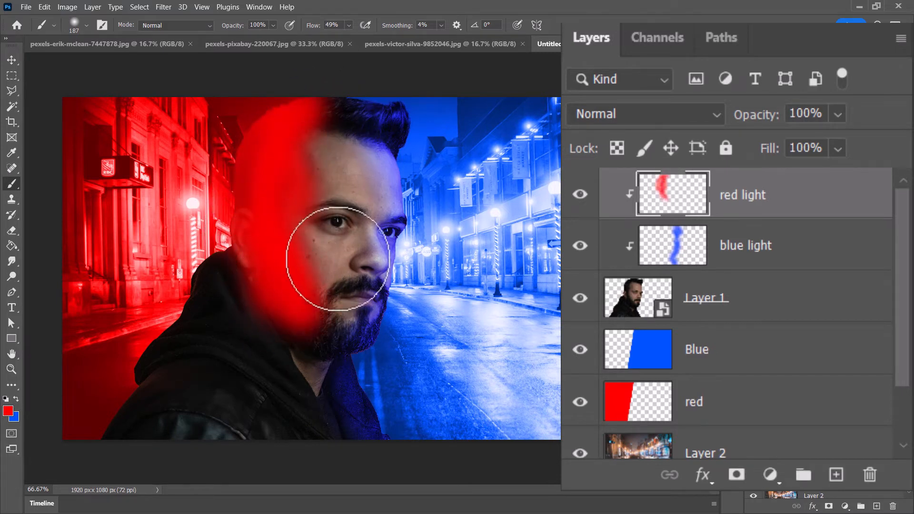
{"action": "mouse_move", "coordinate": [354, 247]}
{"action": "left_mouse_down"}
{"action": "mouse_move", "coordinate": [324, 268]}
{"action": "mouse_move", "coordinate": [358, 254]}
{"action": "mouse_move", "coordinate": [353, 171]}
{"action": "mouse_move", "coordinate": [311, 163]}
{"action": "left_mouse_up"}
{"action": "mouse_move", "coordinate": [255, 271]}
{"action": "left_mouse_down"}
{"action": "mouse_move", "coordinate": [213, 248]}
{"action": "mouse_move", "coordinate": [208, 292]}
{"action": "mouse_move", "coordinate": [175, 371]}
{"action": "mouse_move", "coordinate": [137, 430]}
{"action": "mouse_move", "coordinate": [123, 428]}
{"action": "mouse_move", "coordinate": [184, 314]}
{"action": "mouse_move", "coordinate": [229, 256]}
{"action": "mouse_move", "coordinate": [234, 275]}
{"action": "mouse_move", "coordinate": [184, 345]}
{"action": "mouse_move", "coordinate": [269, 224]}
{"action": "left_mouse_up"}
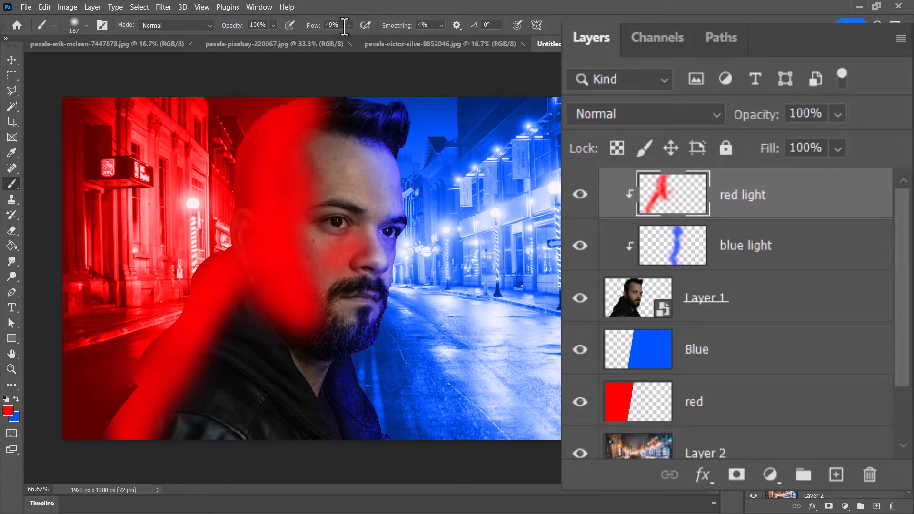
{"action": "left_click_drag", "start_coordinate": [351, 25], "coordinate": [335, 33]}
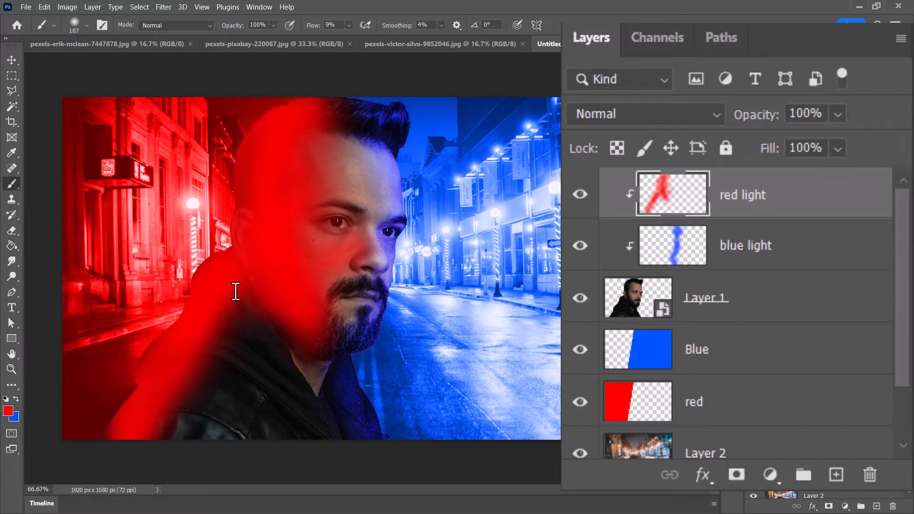
{"action": "mouse_move", "coordinate": [235, 291]}
{"action": "left_mouse_down"}
{"action": "mouse_move", "coordinate": [184, 451]}
{"action": "mouse_move", "coordinate": [270, 289]}
{"action": "left_mouse_up"}
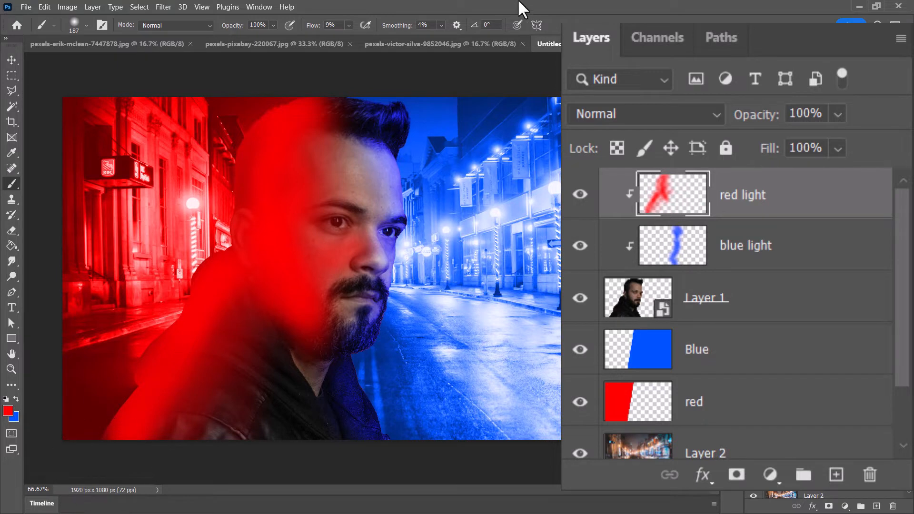
- Set the red light layer's blend mode to Color Dodge and its fill to 82%
{"action": "left_click", "coordinate": [688, 116]}
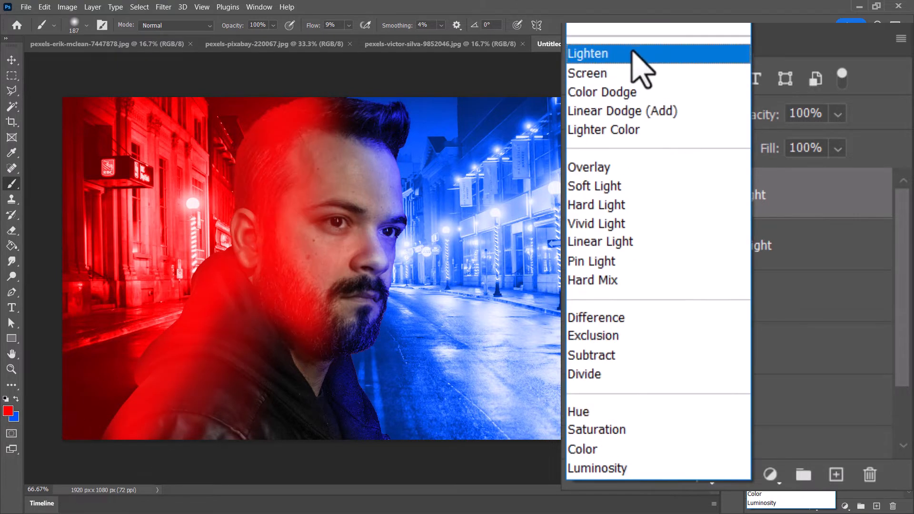
{"action": "left_click", "coordinate": [621, 93]}
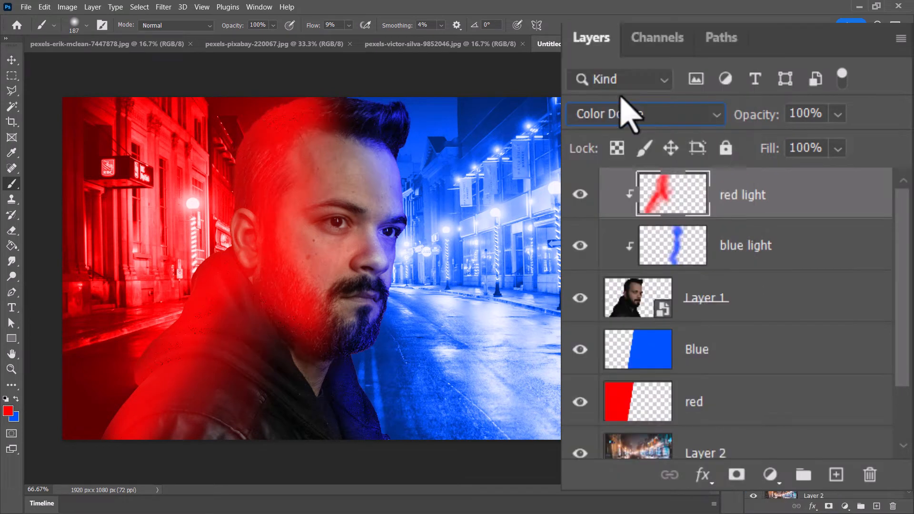
{"action": "left_click", "coordinate": [838, 149]}
{"action": "left_click_drag", "start_coordinate": [866, 175], "coordinate": [847, 185]}
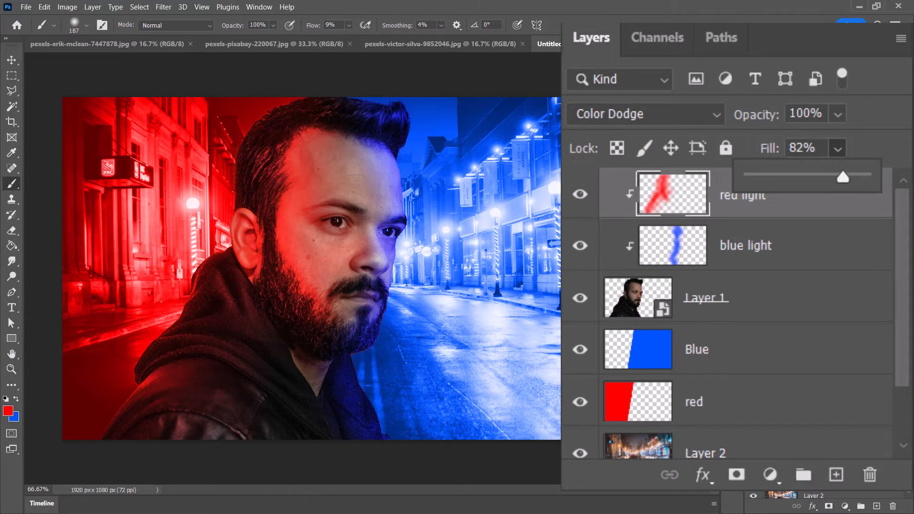
- Apply a Hue/Saturation adjustment with saturation -57 to the man's smart object, Layer 1
{"action": "left_click", "coordinate": [636, 305]}
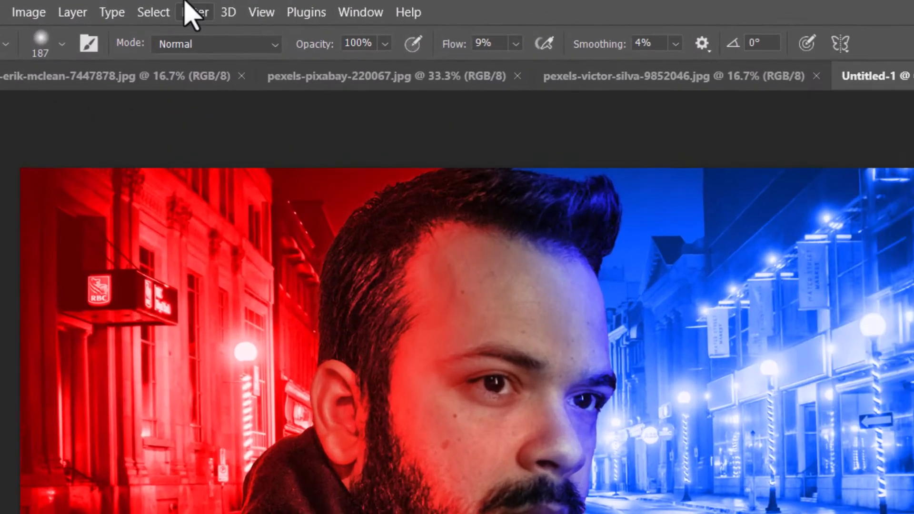
{"action": "left_click", "coordinate": [193, 12]}
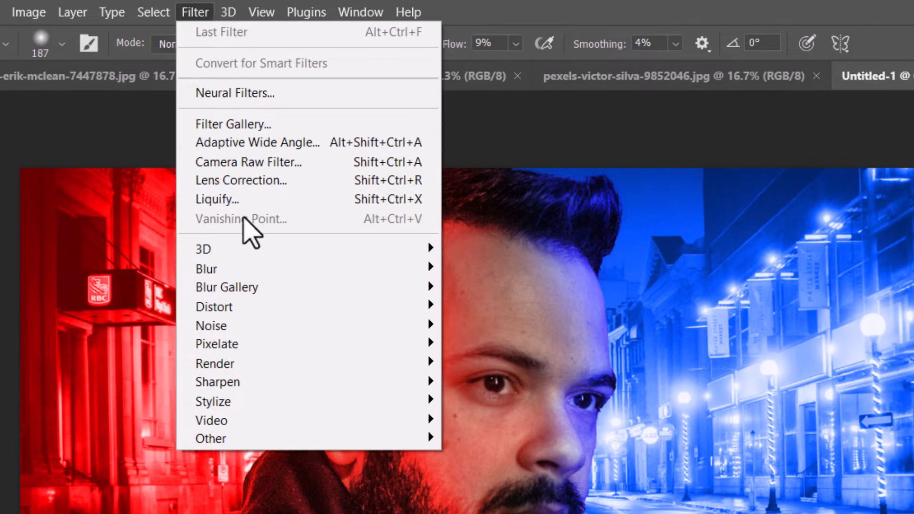
{"action": "mouse_move", "coordinate": [46, 11]}
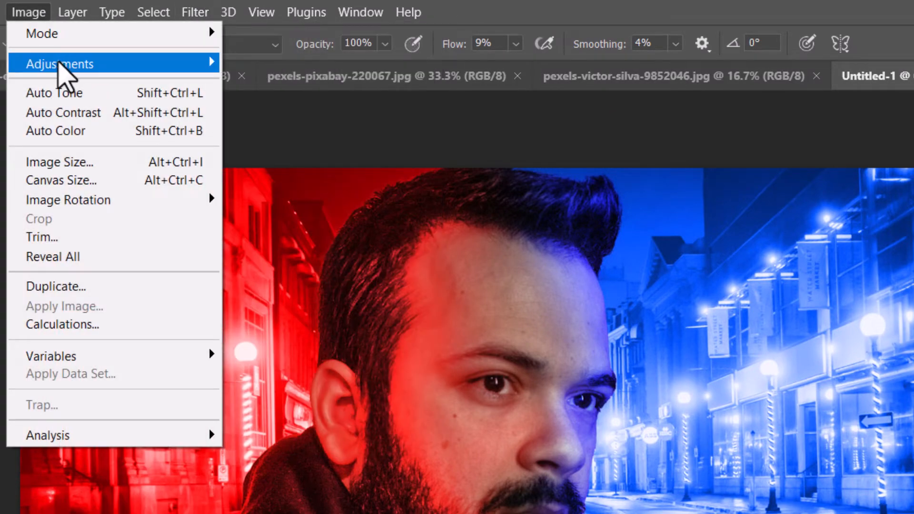
{"action": "mouse_move", "coordinate": [56, 67]}
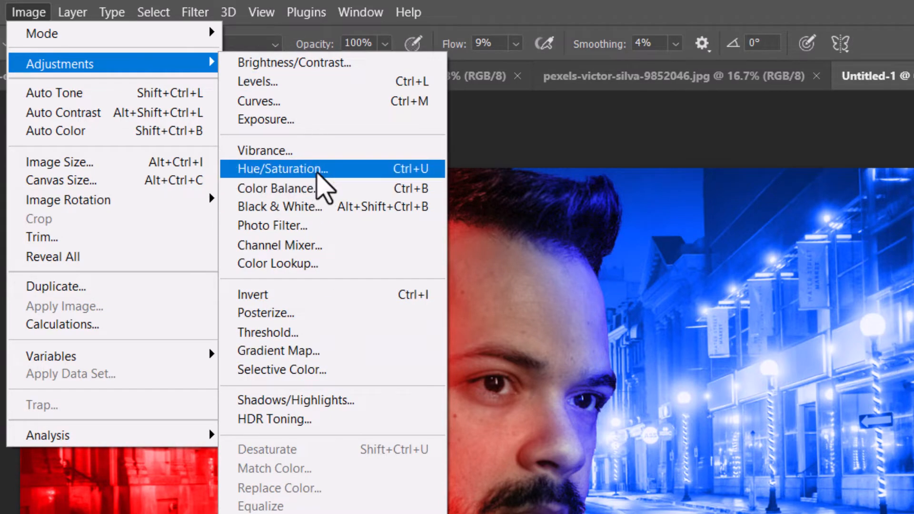
{"action": "left_click", "coordinate": [317, 173]}
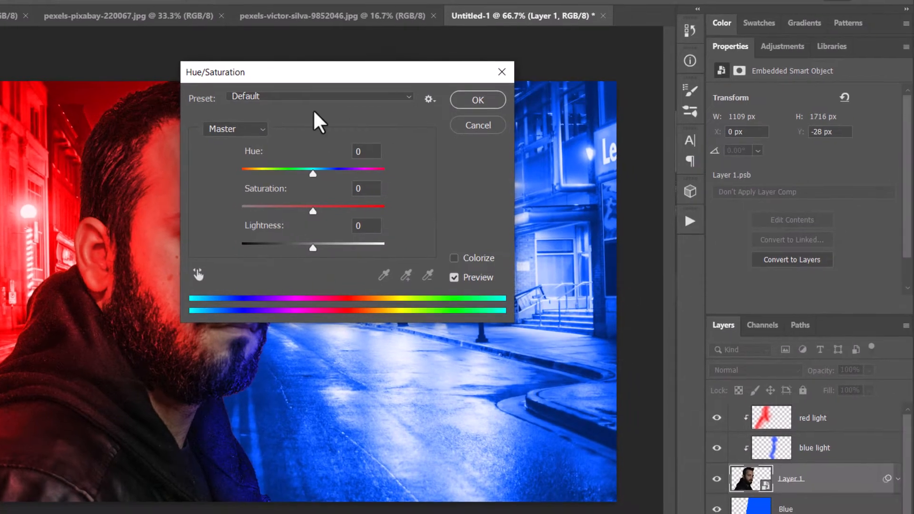
{"action": "left_click_drag", "start_coordinate": [398, 91], "coordinate": [458, 175]}
{"action": "left_click_drag", "start_coordinate": [470, 290], "coordinate": [430, 288]}
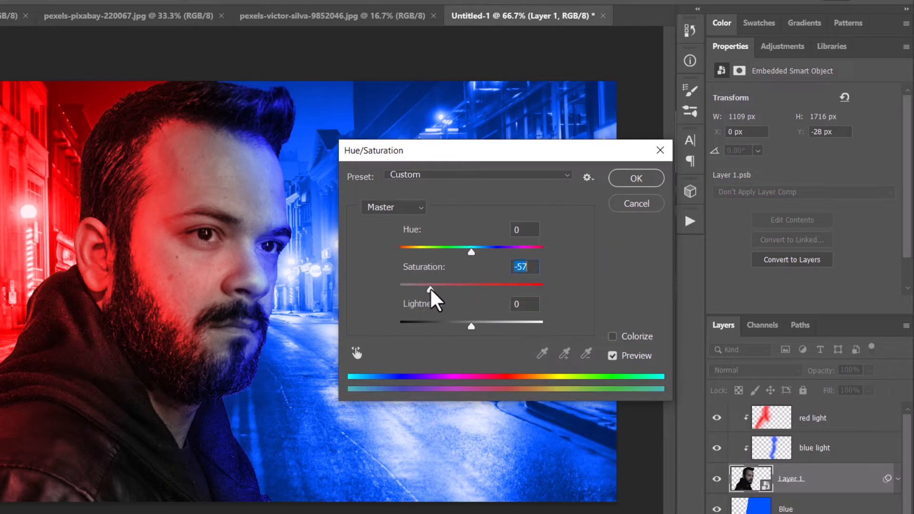
{"action": "left_click", "coordinate": [638, 179]}
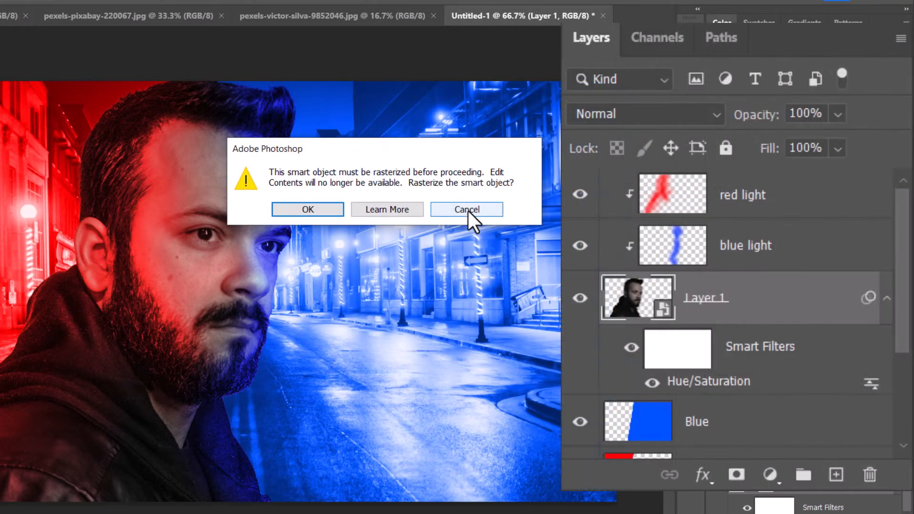
- Keep Layer 1 as a smart object and readjust its Hue/Saturation smart filter, trying a saturation of +18
{"action": "left_click", "coordinate": [468, 211]}
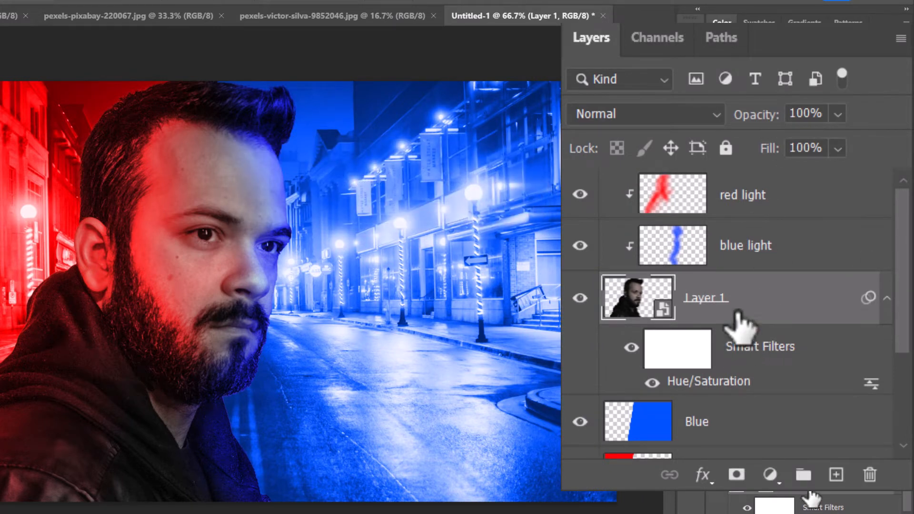
{"action": "left_click", "coordinate": [746, 507]}
{"action": "left_click", "coordinate": [629, 349]}
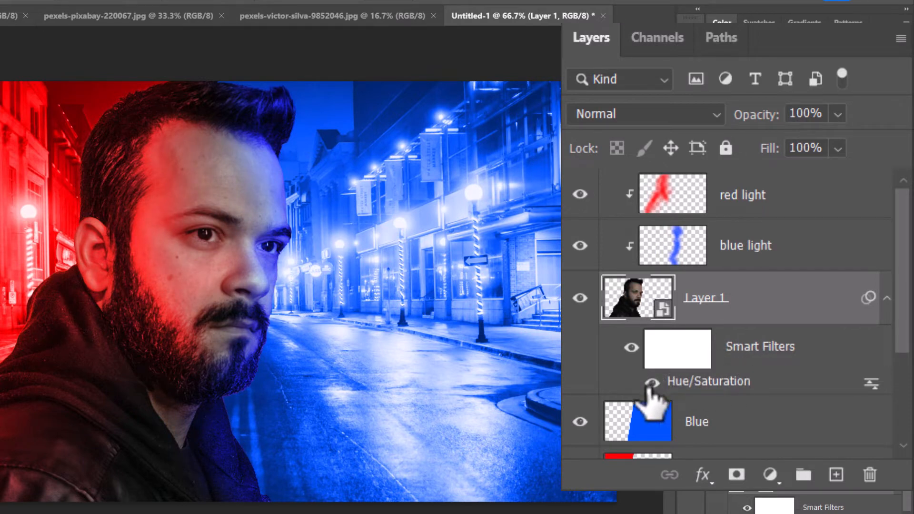
{"action": "double_click", "coordinate": [699, 382]}
{"action": "left_click_drag", "start_coordinate": [435, 291], "coordinate": [485, 290]}
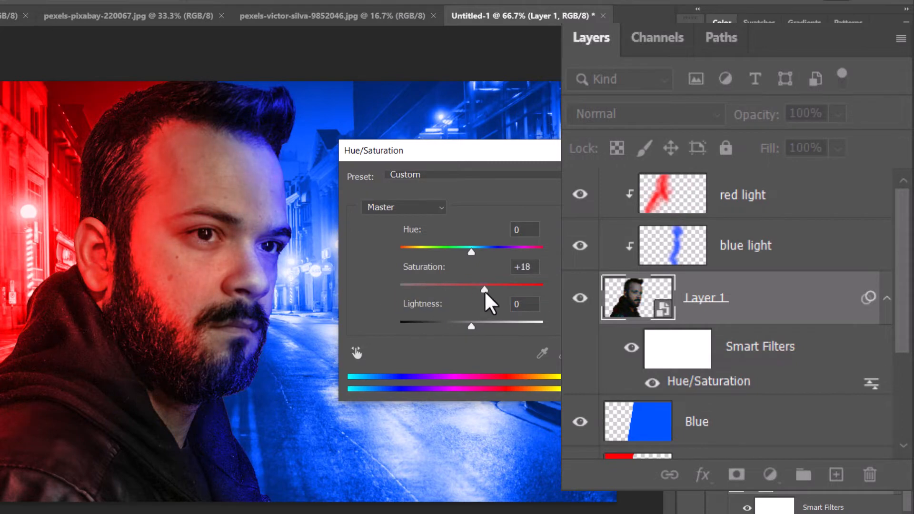
{"action": "key", "text": "Return"}
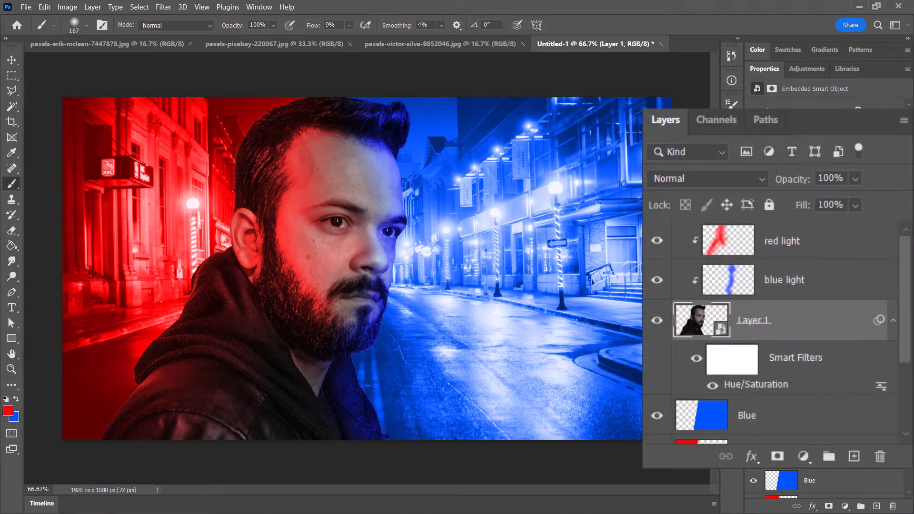
- Select the red light layer, set the Soft Round brush size to 36 px and switch to the Eraser tool
{"action": "left_click", "coordinate": [731, 244]}
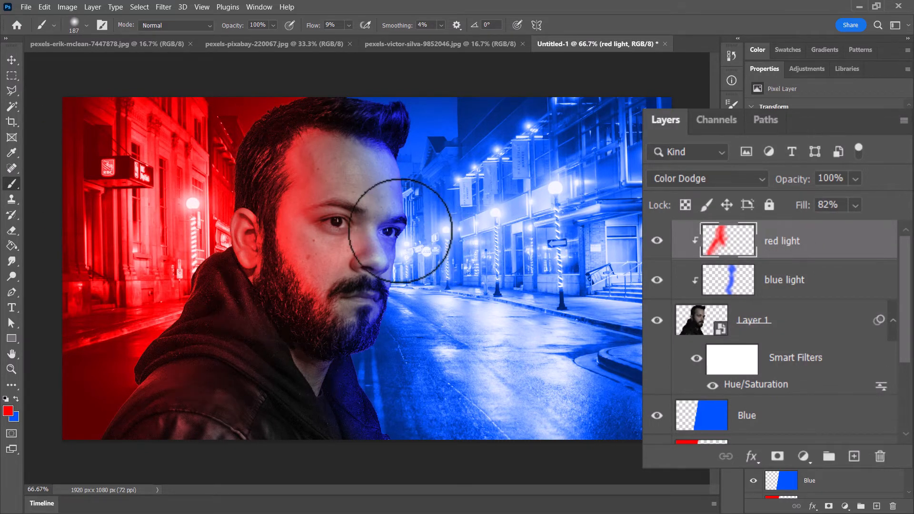
{"action": "left_click", "coordinate": [75, 25]}
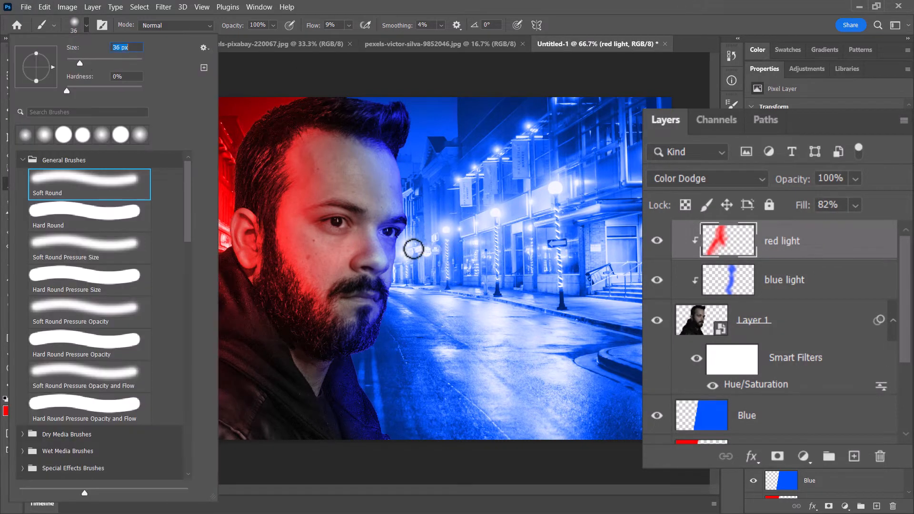
{"action": "key", "text": "Return"}
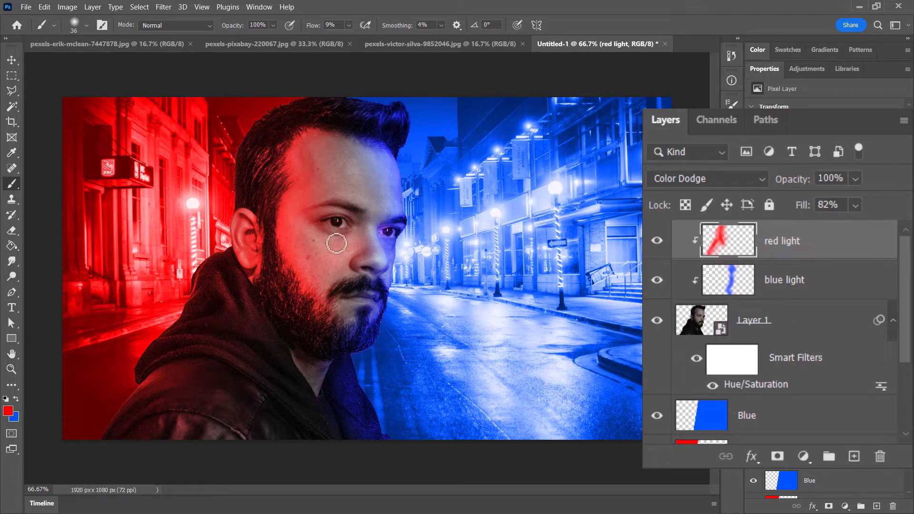
{"action": "left_click", "coordinate": [11, 231]}
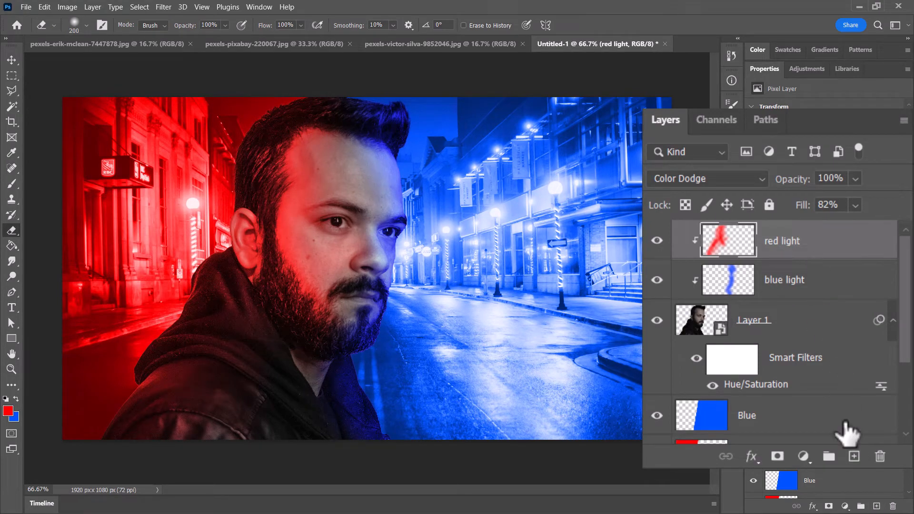
- Add an empty layer above red light and clip it to the man's layer, leaving the foreground colour red
{"action": "left_click", "coordinate": [854, 457]}
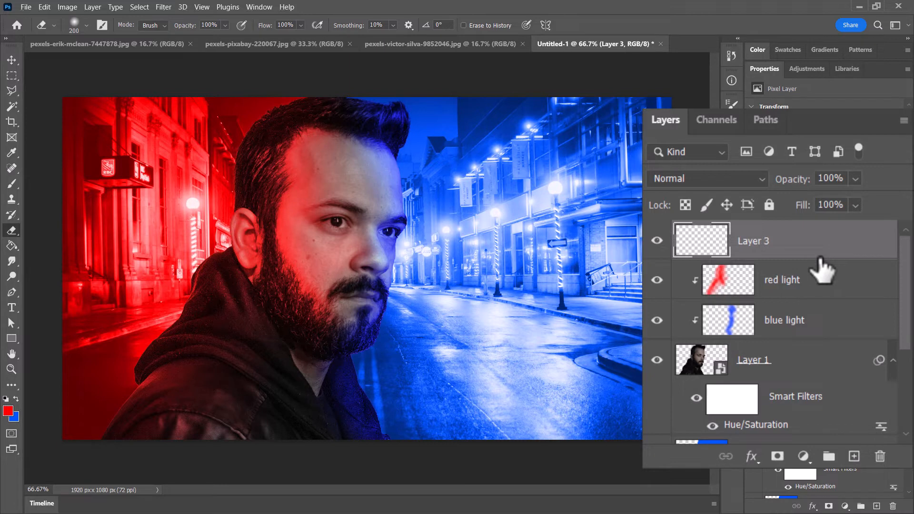
{"action": "left_click", "coordinate": [836, 257], "text": "alt"}
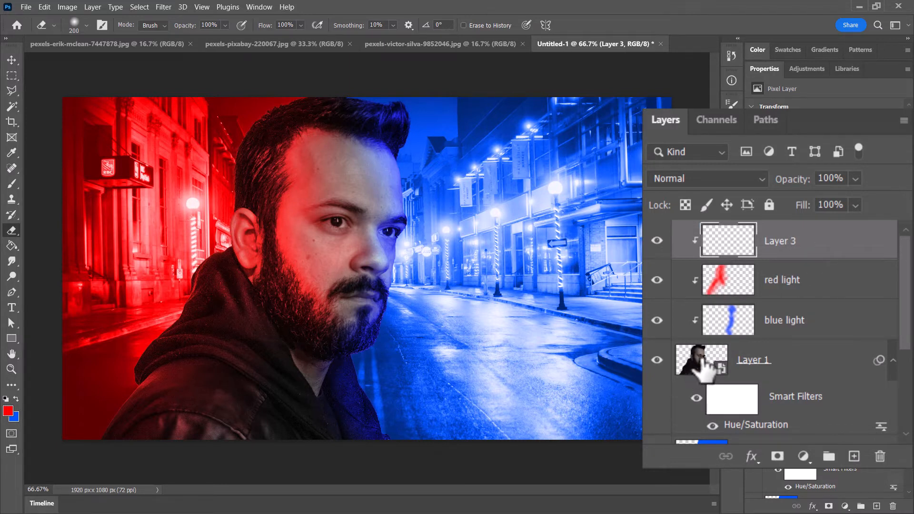
{"action": "left_click", "coordinate": [8, 412]}
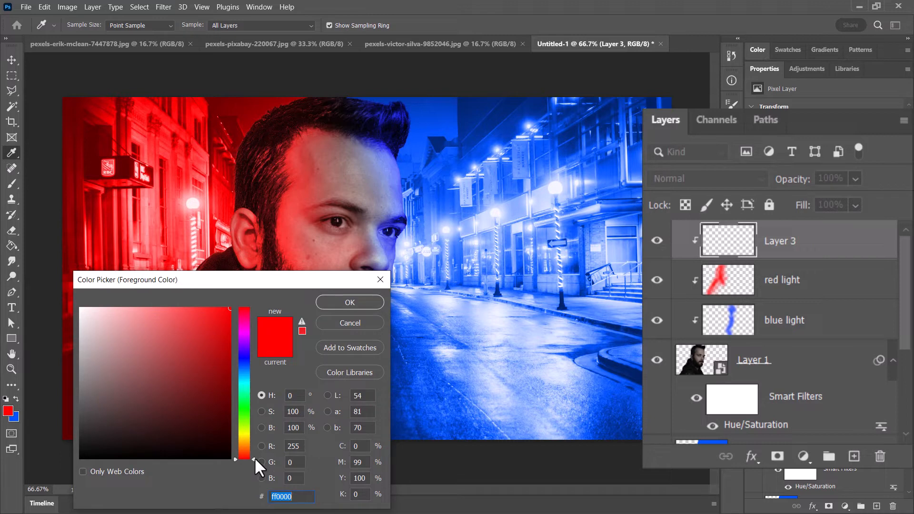
{"action": "left_click", "coordinate": [359, 325]}
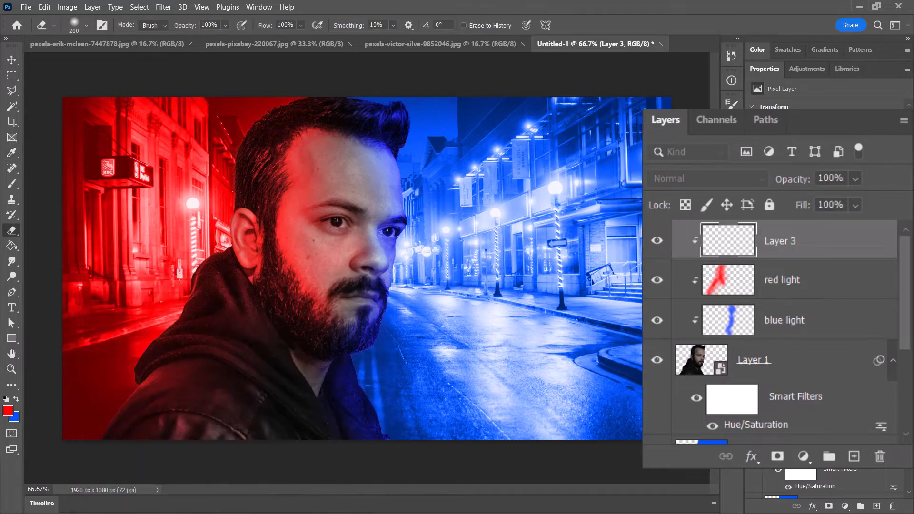
- Switch the Blue layer to Normal blending for sampling its flat colour with the Eyedropper, and return it to Color blending
{"action": "scroll", "coordinate": [864, 347], "scroll_direction": "down", "scroll_amount": 3}
{"action": "left_click", "coordinate": [700, 350]}
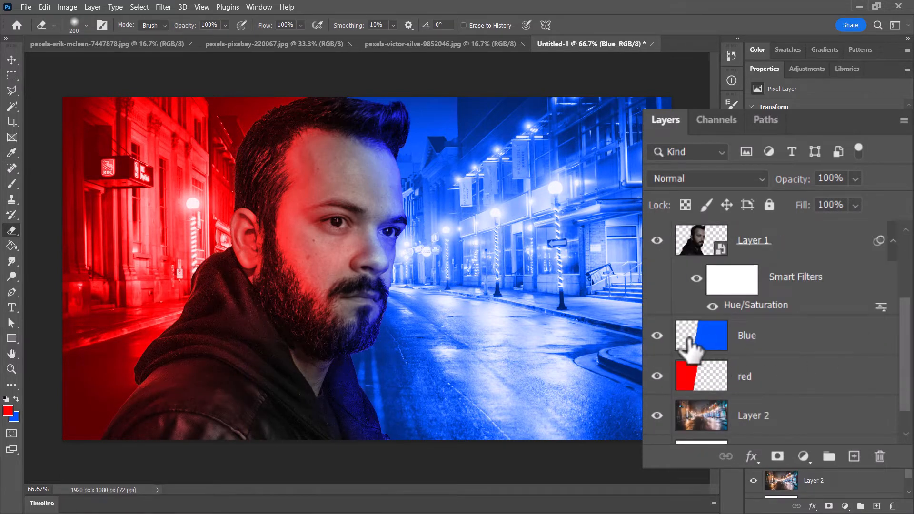
{"action": "left_click", "coordinate": [693, 222]}
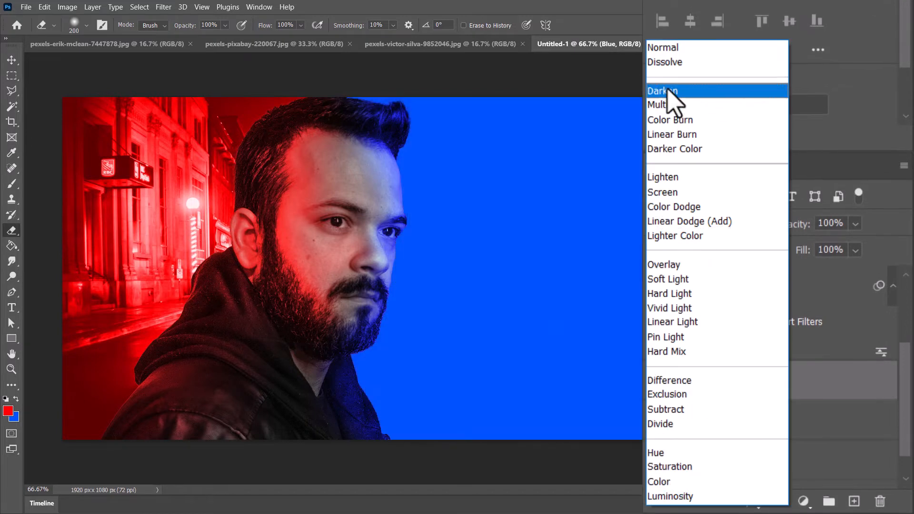
{"action": "left_click", "coordinate": [664, 48]}
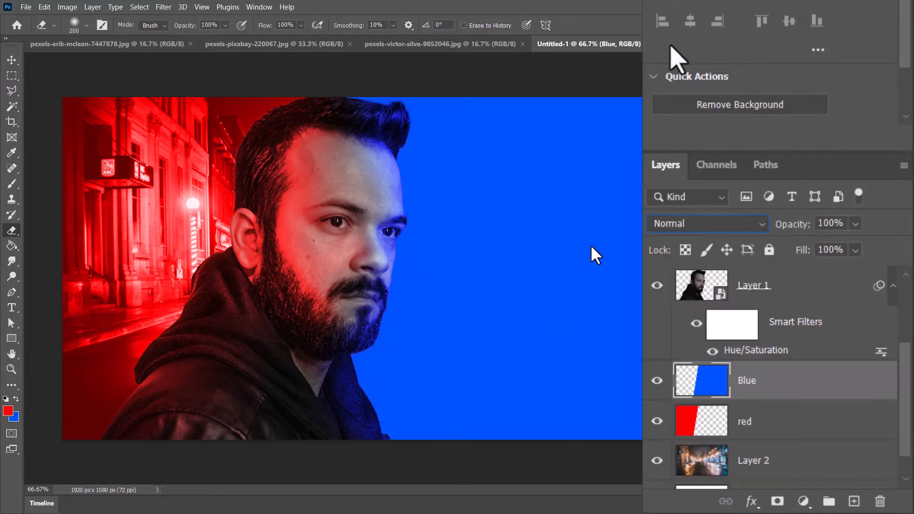
{"action": "left_click", "coordinate": [11, 152]}
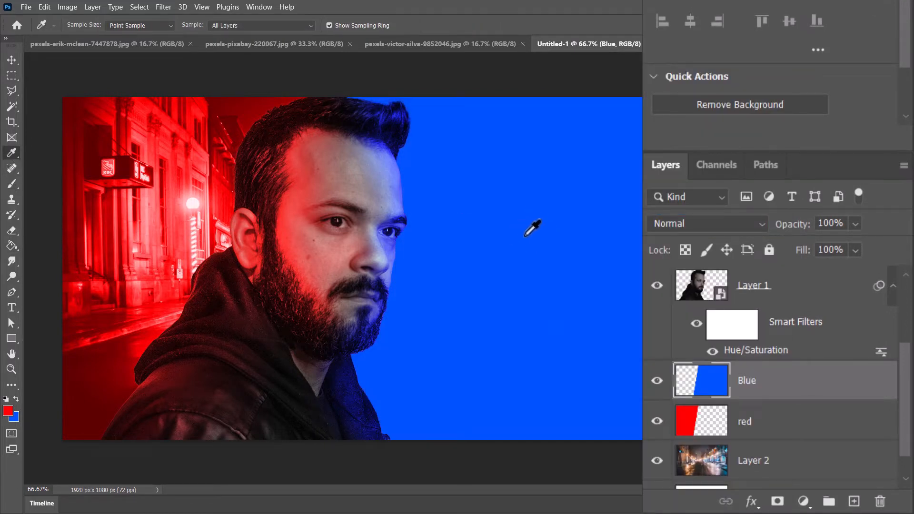
{"action": "left_click", "coordinate": [723, 226]}
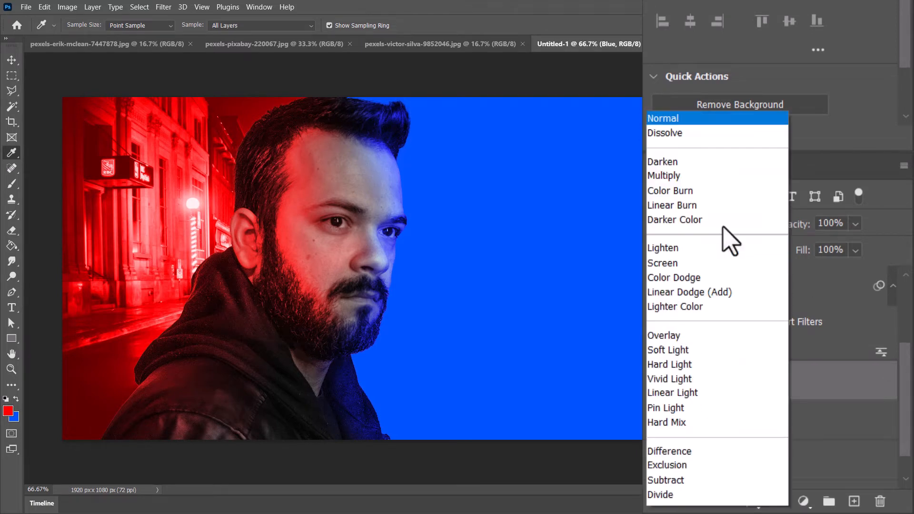
{"action": "left_click", "coordinate": [698, 482]}
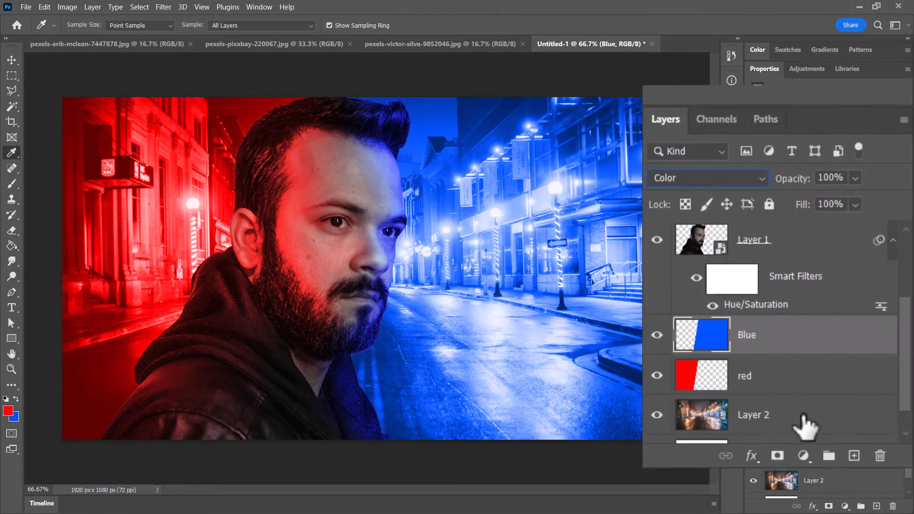
- Rename the empty clipped layer above red light as "white light"
{"action": "scroll", "coordinate": [776, 241], "scroll_direction": "up", "scroll_amount": 3}
{"action": "left_click", "coordinate": [786, 234]}
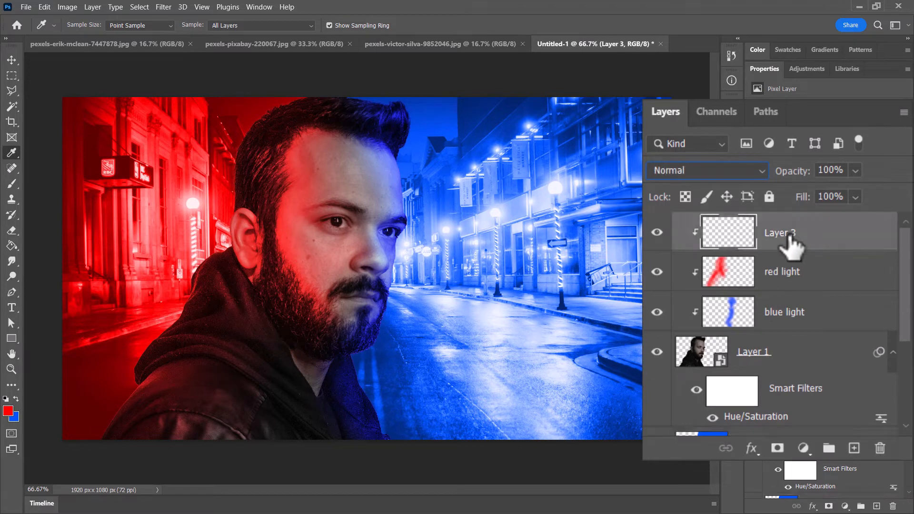
{"action": "double_click", "coordinate": [783, 233]}
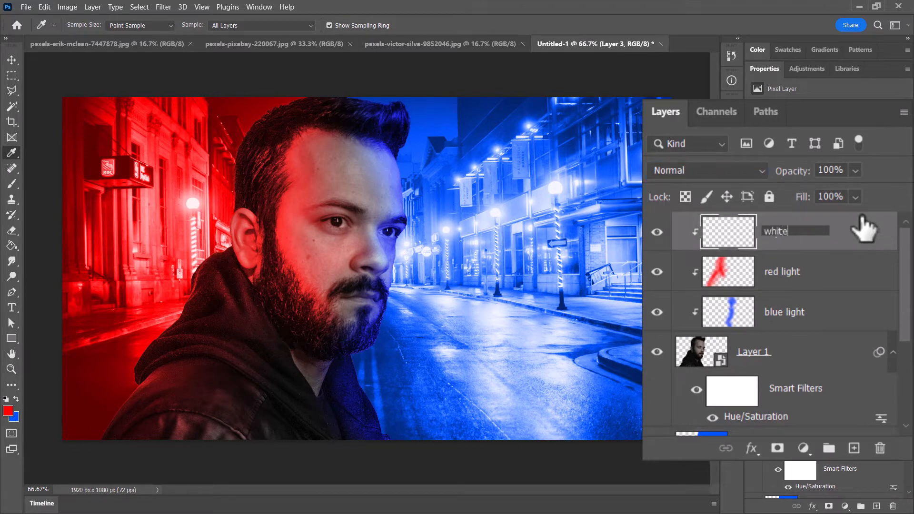
{"action": "type", "text": "white light"}
{"action": "key", "text": "Return"}
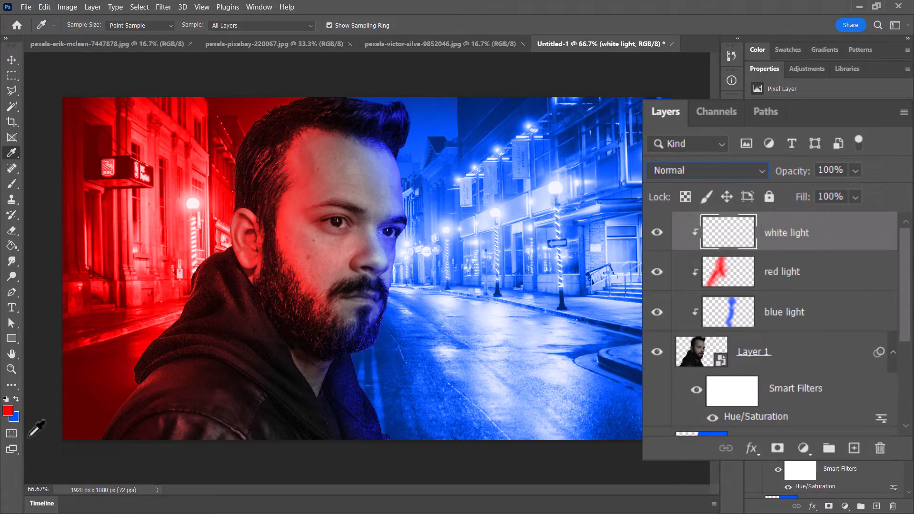
- Set the foreground colour to pure white (ffffff) for painting on the white light layer
{"action": "left_click", "coordinate": [7, 412]}
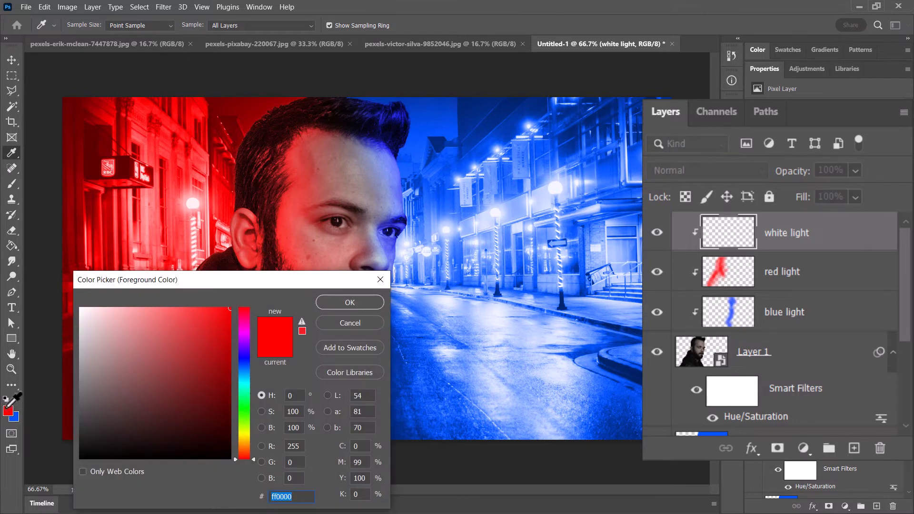
{"action": "left_click_drag", "start_coordinate": [132, 353], "coordinate": [71, 306]}
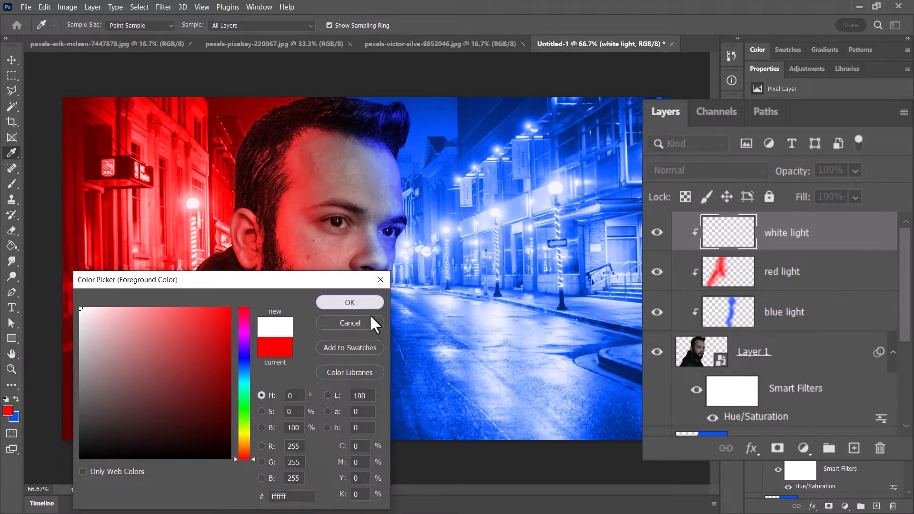
{"action": "left_click", "coordinate": [363, 302]}
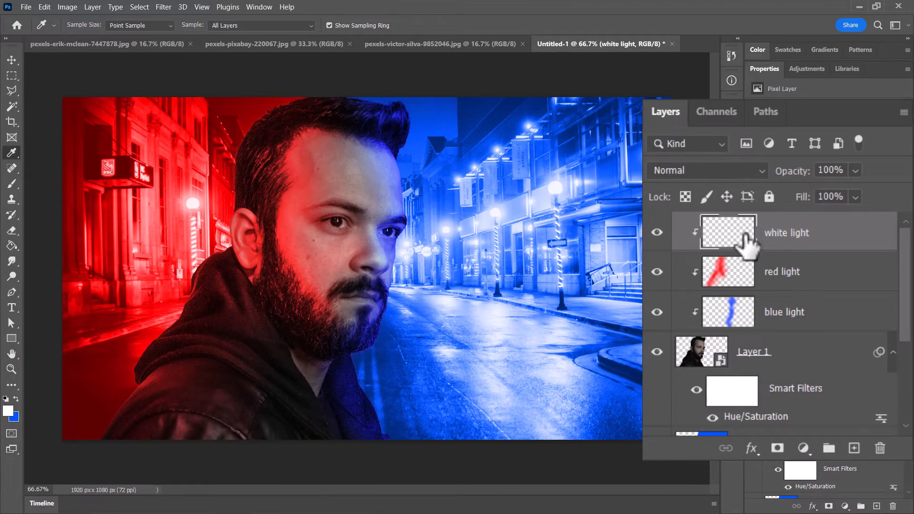
- Paint white along the man's hair, hood and shoulder on the red-lit side with an 83 px Soft Round brush, raising the flow to 26%
{"action": "key", "text": "b"}
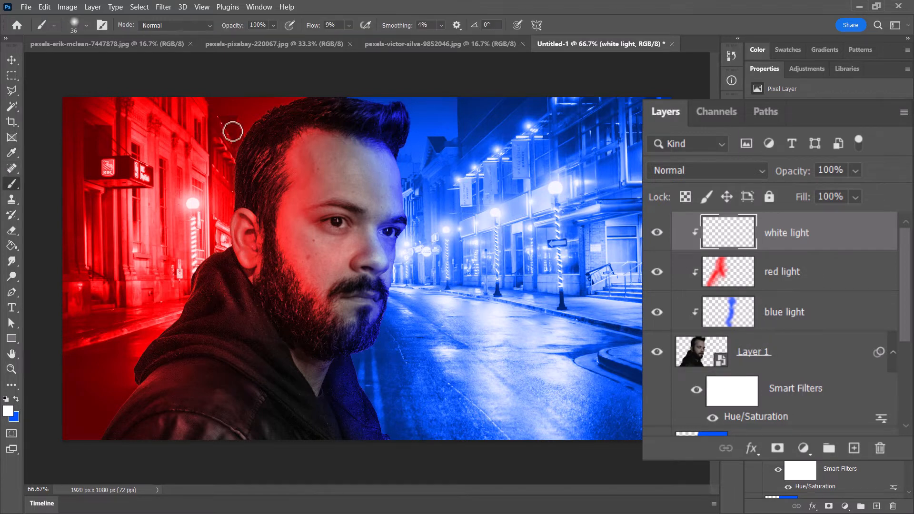
{"action": "left_click", "coordinate": [69, 24]}
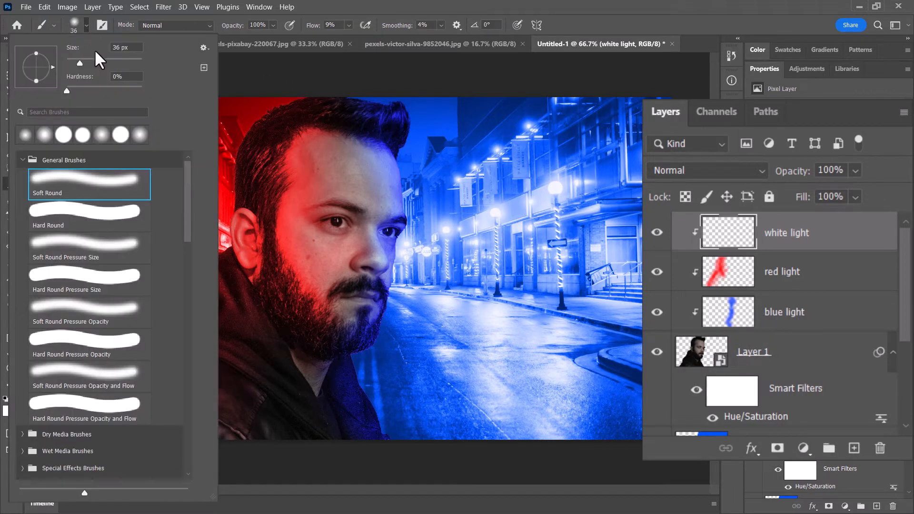
{"action": "left_click", "coordinate": [328, 91]}
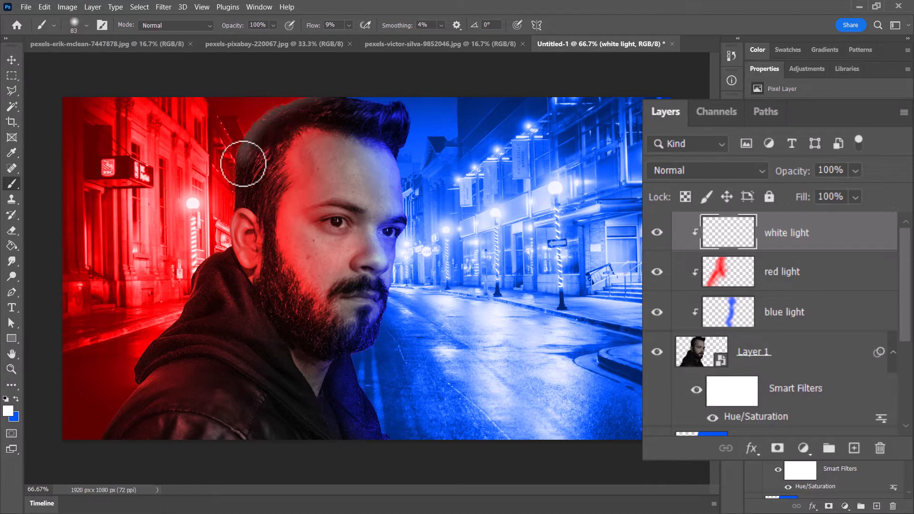
{"action": "mouse_move", "coordinate": [299, 94]}
{"action": "left_mouse_down"}
{"action": "mouse_move", "coordinate": [242, 138]}
{"action": "mouse_move", "coordinate": [227, 217]}
{"action": "mouse_move", "coordinate": [274, 134]}
{"action": "mouse_move", "coordinate": [328, 91]}
{"action": "mouse_move", "coordinate": [264, 122]}
{"action": "mouse_move", "coordinate": [235, 196]}
{"action": "mouse_move", "coordinate": [306, 81]}
{"action": "mouse_move", "coordinate": [224, 172]}
{"action": "mouse_move", "coordinate": [270, 103]}
{"action": "mouse_move", "coordinate": [234, 153]}
{"action": "mouse_move", "coordinate": [228, 227]}
{"action": "mouse_move", "coordinate": [246, 142]}
{"action": "mouse_move", "coordinate": [229, 187]}
{"action": "mouse_move", "coordinate": [230, 221]}
{"action": "mouse_move", "coordinate": [250, 212]}
{"action": "mouse_move", "coordinate": [232, 216]}
{"action": "mouse_move", "coordinate": [243, 279]}
{"action": "mouse_move", "coordinate": [242, 183]}
{"action": "left_mouse_up"}
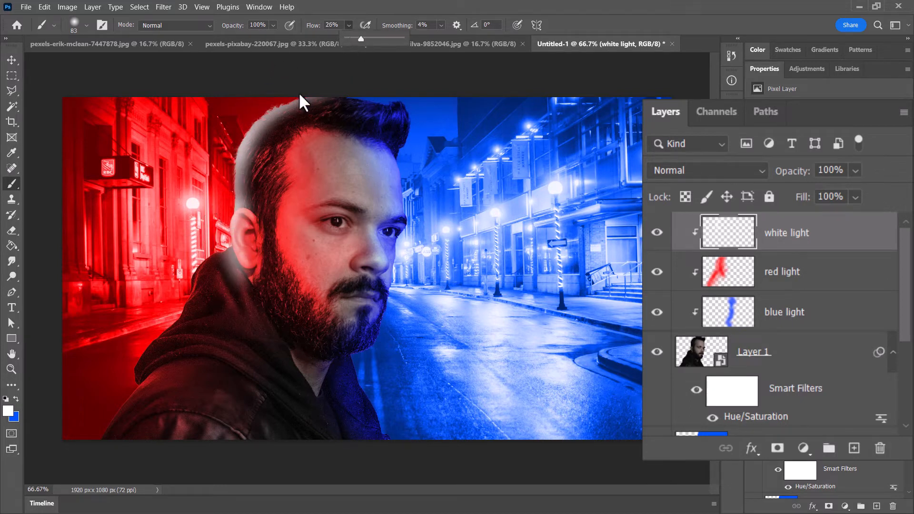
{"action": "left_click_drag", "start_coordinate": [298, 92], "coordinate": [233, 147]}
{"action": "mouse_move", "coordinate": [238, 219]}
{"action": "left_mouse_down"}
{"action": "mouse_move", "coordinate": [225, 258]}
{"action": "mouse_move", "coordinate": [238, 275]}
{"action": "mouse_move", "coordinate": [234, 240]}
{"action": "mouse_move", "coordinate": [201, 268]}
{"action": "mouse_move", "coordinate": [194, 293]}
{"action": "mouse_move", "coordinate": [224, 253]}
{"action": "mouse_move", "coordinate": [208, 273]}
{"action": "mouse_move", "coordinate": [211, 300]}
{"action": "mouse_move", "coordinate": [221, 258]}
{"action": "mouse_move", "coordinate": [88, 460]}
{"action": "mouse_move", "coordinate": [165, 363]}
{"action": "mouse_move", "coordinate": [143, 375]}
{"action": "mouse_move", "coordinate": [87, 467]}
{"action": "left_mouse_up"}
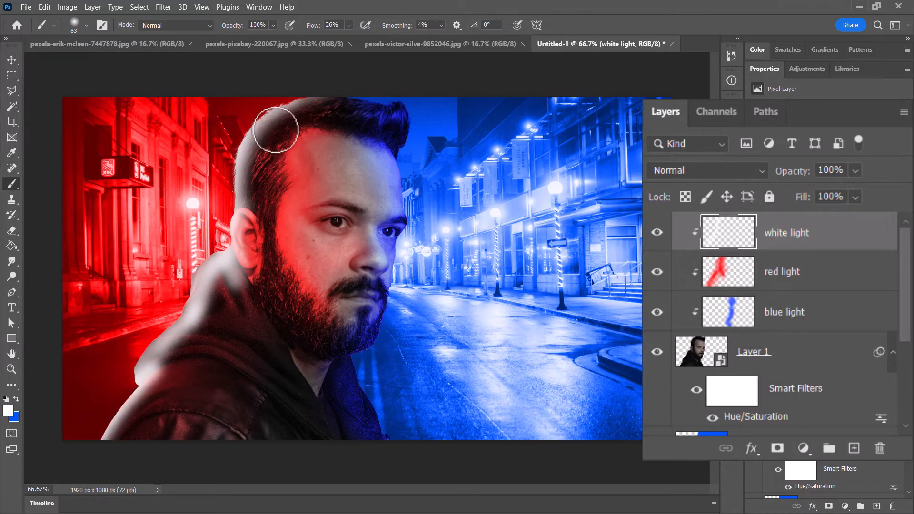
{"action": "mouse_move", "coordinate": [275, 129]}
{"action": "left_mouse_down"}
{"action": "mouse_move", "coordinate": [247, 207]}
{"action": "mouse_move", "coordinate": [255, 228]}
{"action": "mouse_move", "coordinate": [256, 191]}
{"action": "mouse_move", "coordinate": [285, 113]}
{"action": "mouse_move", "coordinate": [253, 203]}
{"action": "mouse_move", "coordinate": [262, 243]}
{"action": "mouse_move", "coordinate": [275, 136]}
{"action": "mouse_move", "coordinate": [266, 247]}
{"action": "mouse_move", "coordinate": [232, 289]}
{"action": "mouse_move", "coordinate": [237, 270]}
{"action": "mouse_move", "coordinate": [225, 275]}
{"action": "mouse_move", "coordinate": [207, 322]}
{"action": "mouse_move", "coordinate": [184, 336]}
{"action": "mouse_move", "coordinate": [227, 275]}
{"action": "mouse_move", "coordinate": [225, 298]}
{"action": "mouse_move", "coordinate": [252, 328]}
{"action": "mouse_move", "coordinate": [219, 287]}
{"action": "mouse_move", "coordinate": [233, 325]}
{"action": "mouse_move", "coordinate": [196, 328]}
{"action": "mouse_move", "coordinate": [136, 366]}
{"action": "mouse_move", "coordinate": [128, 384]}
{"action": "mouse_move", "coordinate": [198, 300]}
{"action": "mouse_move", "coordinate": [207, 241]}
{"action": "mouse_move", "coordinate": [265, 176]}
{"action": "mouse_move", "coordinate": [253, 204]}
{"action": "mouse_move", "coordinate": [246, 148]}
{"action": "mouse_move", "coordinate": [295, 77]}
{"action": "mouse_move", "coordinate": [232, 196]}
{"action": "mouse_move", "coordinate": [231, 254]}
{"action": "mouse_move", "coordinate": [253, 238]}
{"action": "mouse_move", "coordinate": [281, 139]}
{"action": "mouse_move", "coordinate": [298, 122]}
{"action": "mouse_move", "coordinate": [299, 187]}
{"action": "mouse_move", "coordinate": [281, 132]}
{"action": "mouse_move", "coordinate": [284, 206]}
{"action": "left_mouse_up"}
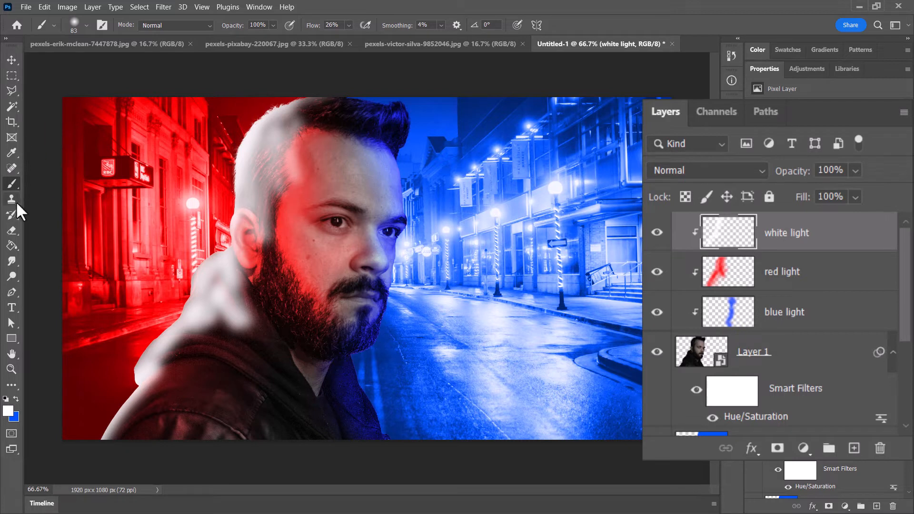
- Soften the inner edge of the white paint on the hair, hood and jacket with a 448 px Soft Round Eraser
{"action": "left_click", "coordinate": [10, 229]}
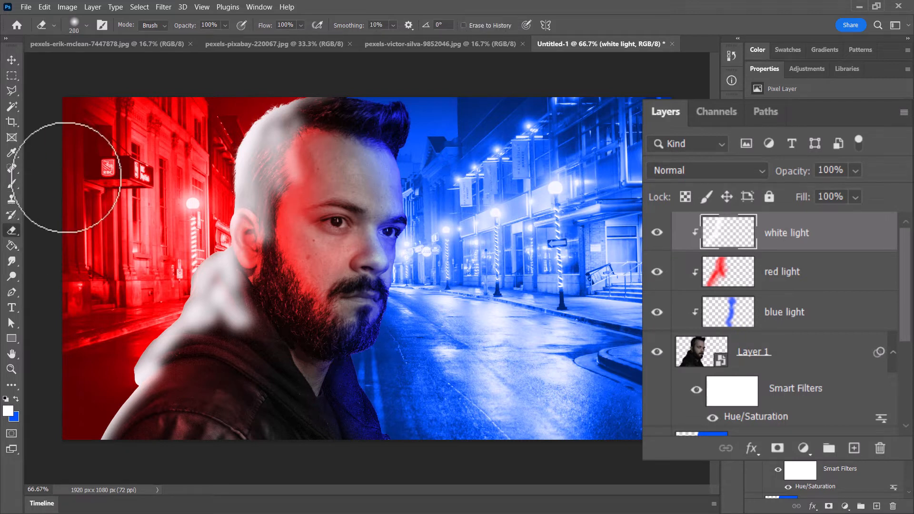
{"action": "left_click", "coordinate": [86, 26]}
{"action": "left_click_drag", "start_coordinate": [121, 51], "coordinate": [133, 59]}
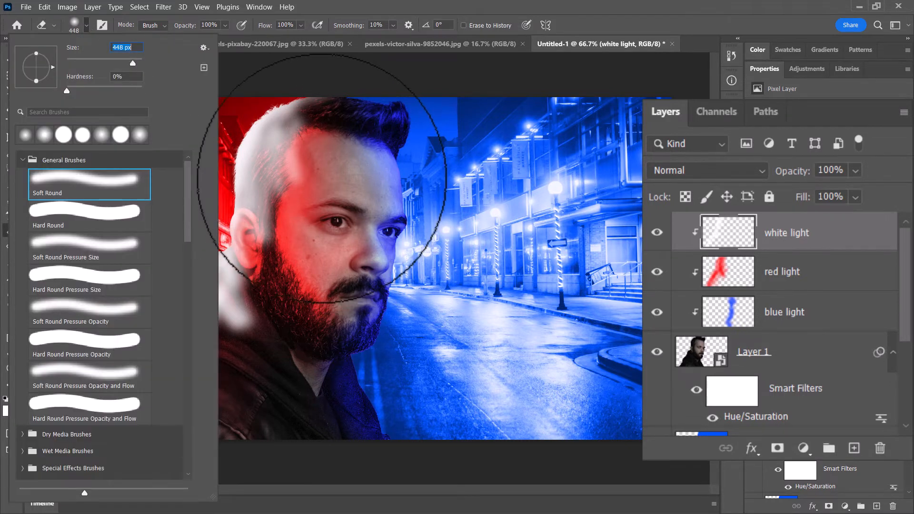
{"action": "left_click", "coordinate": [312, 178]}
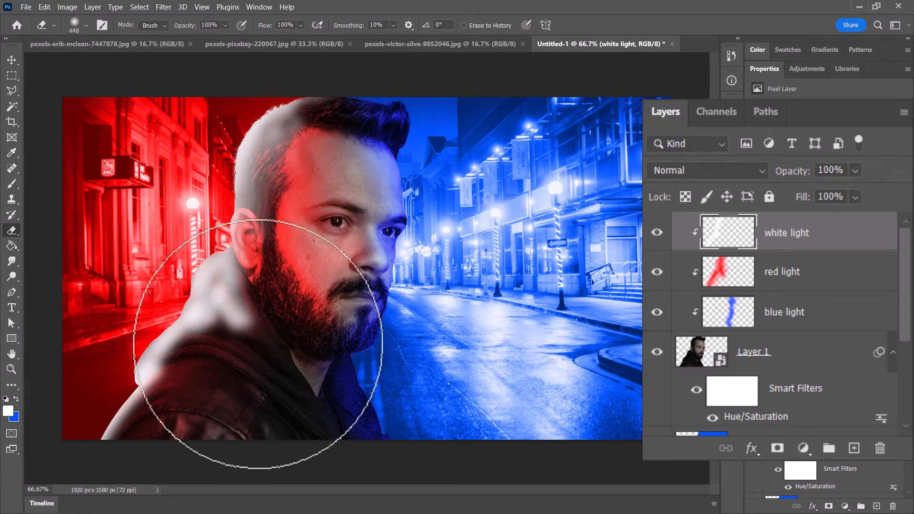
{"action": "left_click", "coordinate": [247, 342]}
{"action": "left_click", "coordinate": [220, 386]}
{"action": "left_click", "coordinate": [213, 396]}
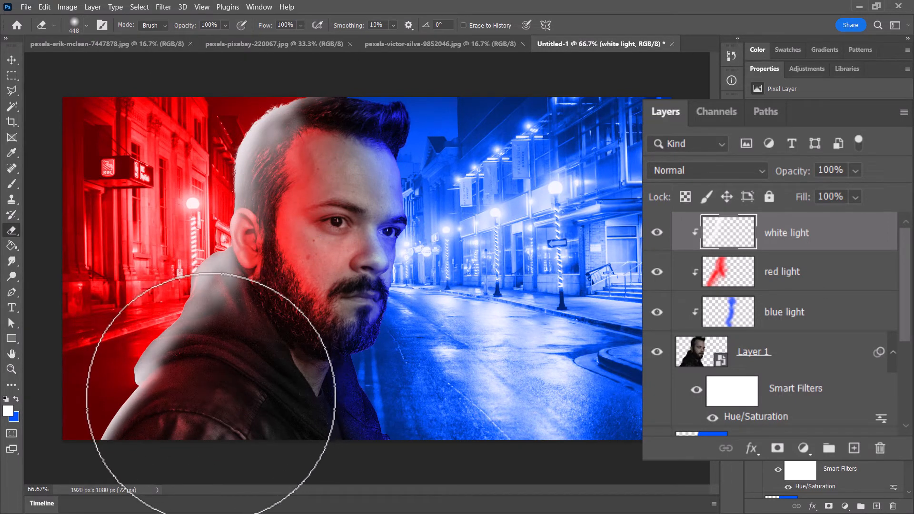
{"action": "left_click", "coordinate": [205, 410]}
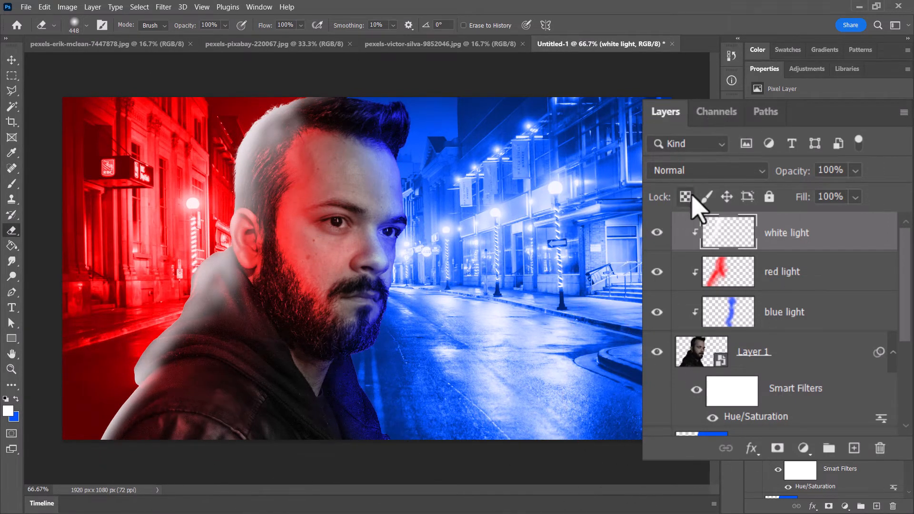
- Try Color Dodge blending with a 93% fill on the white light layer
{"action": "left_click", "coordinate": [728, 172]}
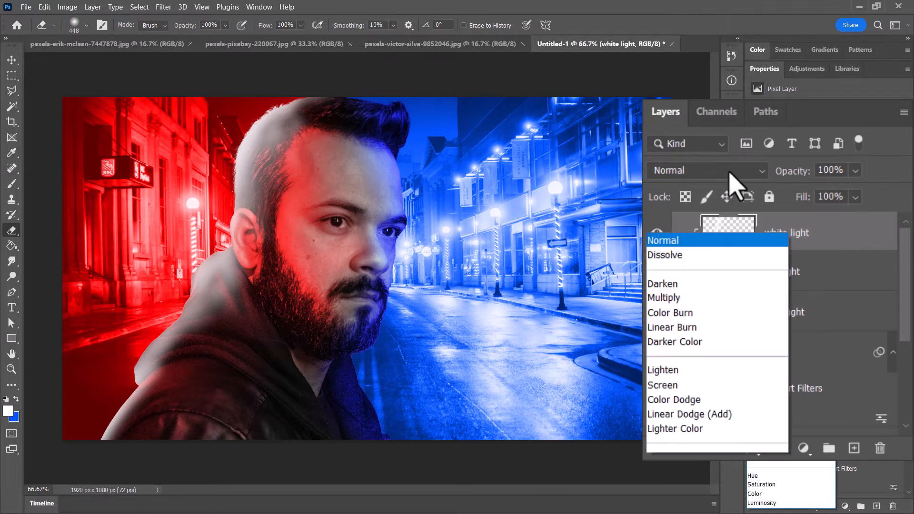
{"action": "left_click", "coordinate": [718, 153]}
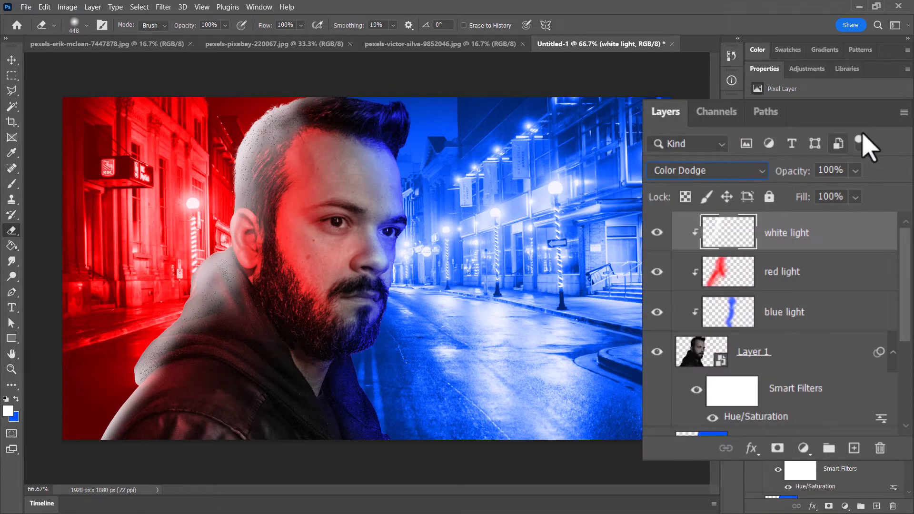
{"action": "left_click", "coordinate": [858, 200]}
{"action": "left_click_drag", "start_coordinate": [872, 220], "coordinate": [869, 220]}
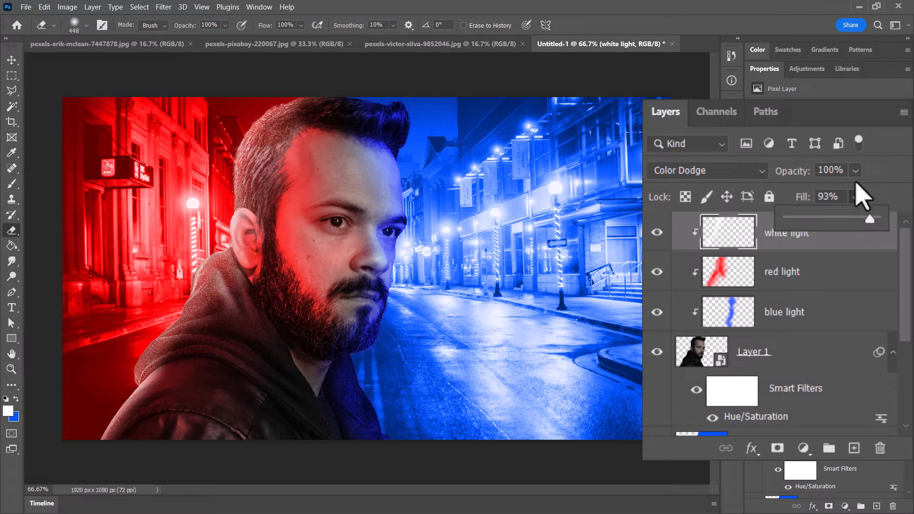
- Try Linear Dodge (Add) blending with a 74% fill on the white light layer
{"action": "left_click", "coordinate": [723, 170]}
{"action": "left_click", "coordinate": [725, 171]}
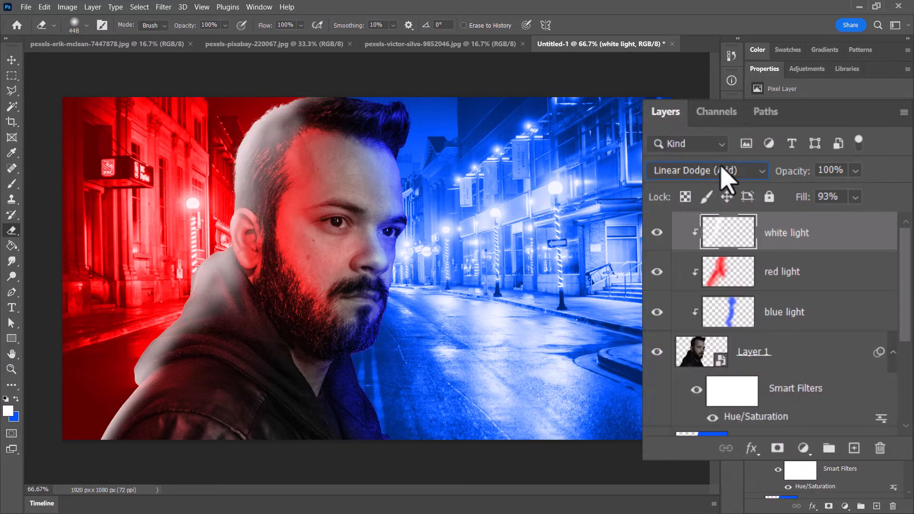
{"action": "left_click", "coordinate": [855, 197]}
{"action": "left_click_drag", "start_coordinate": [878, 221], "coordinate": [857, 220]}
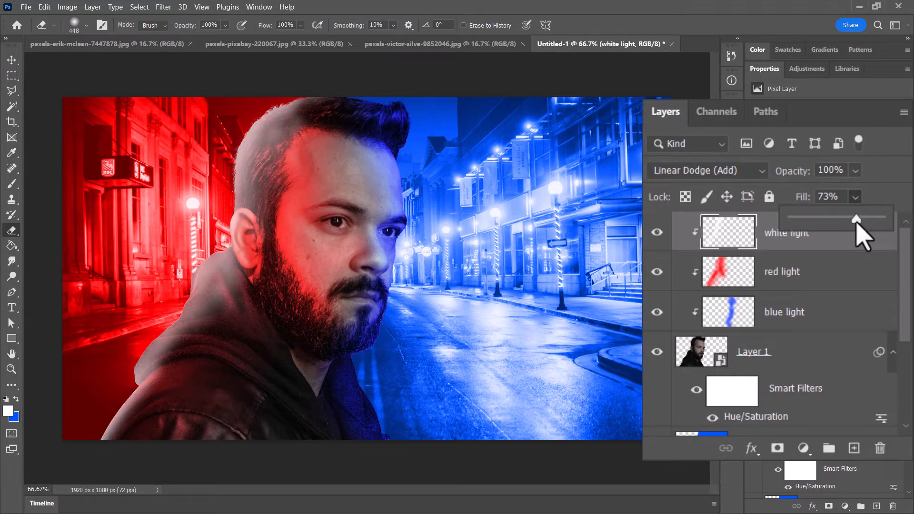
{"action": "left_click", "coordinate": [773, 240]}
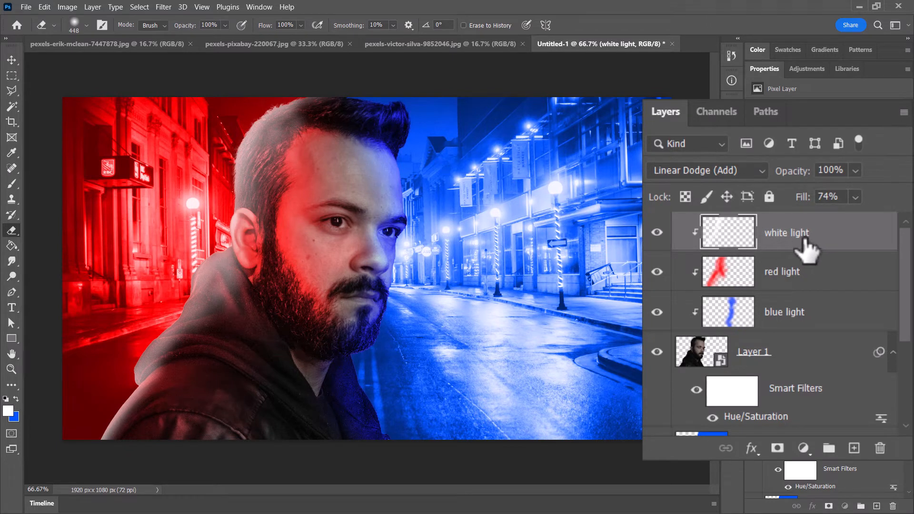
- Try the white light layer beneath red light with an 82% fill, and return it to the top of the stack
{"action": "left_click_drag", "start_coordinate": [804, 242], "coordinate": [810, 287]}
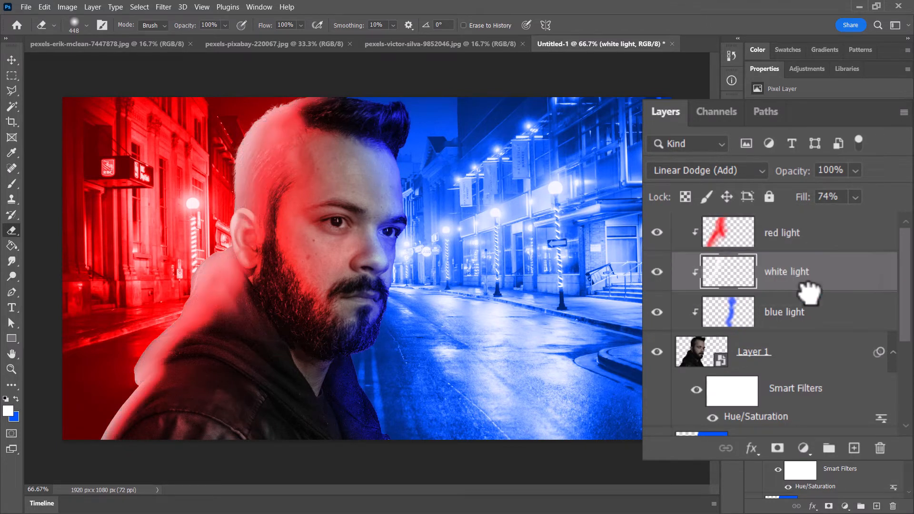
{"action": "left_click", "coordinate": [856, 198]}
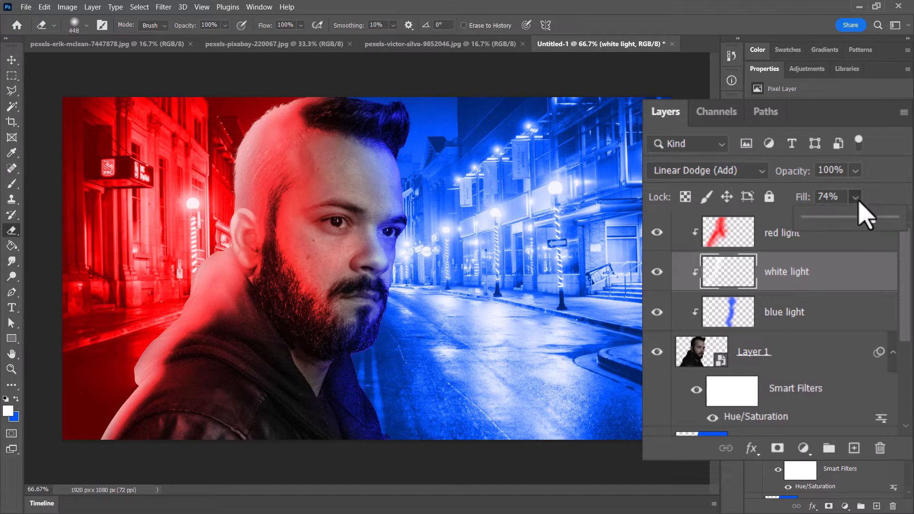
{"action": "left_click_drag", "start_coordinate": [854, 221], "coordinate": [879, 224]}
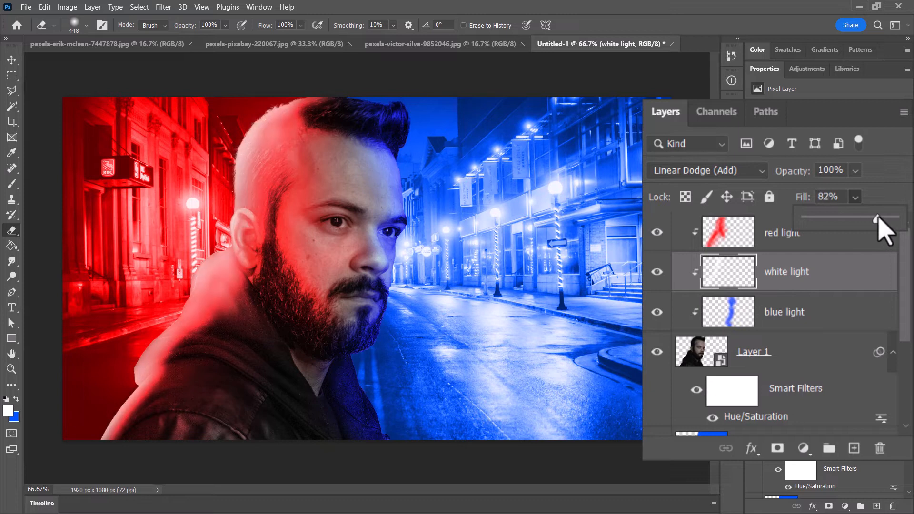
{"action": "left_click_drag", "start_coordinate": [803, 285], "coordinate": [776, 239]}
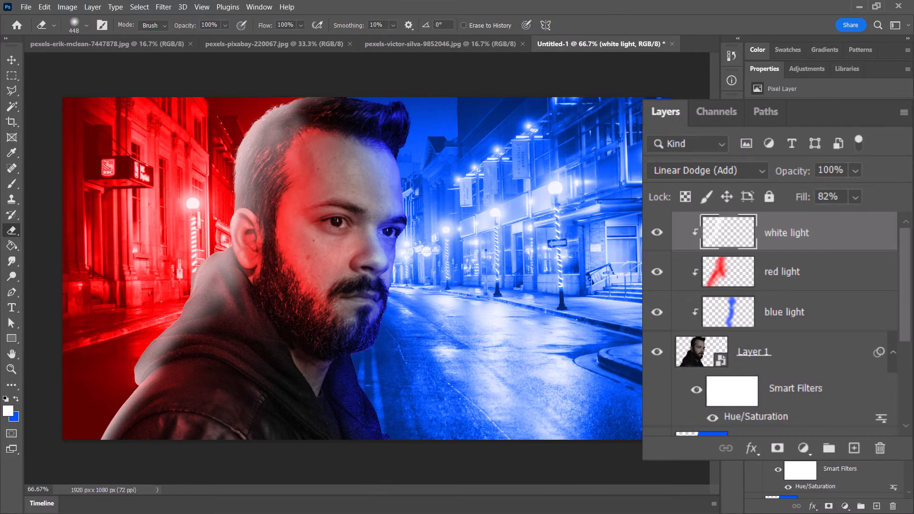
- Set the white light layer's fill to 100% and its blend mode to Color Dodge
{"action": "left_click", "coordinate": [856, 196]}
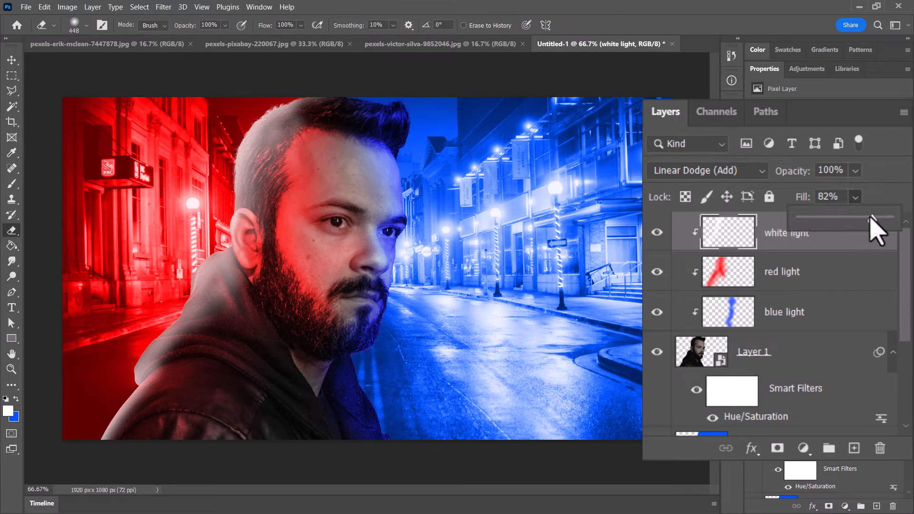
{"action": "left_click_drag", "start_coordinate": [872, 217], "coordinate": [888, 219]}
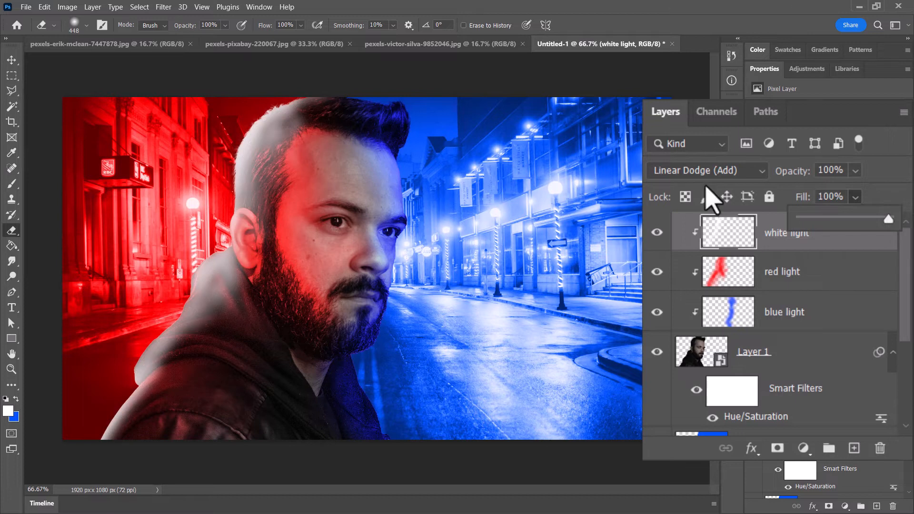
{"action": "left_click", "coordinate": [695, 172]}
{"action": "left_click", "coordinate": [690, 152]}
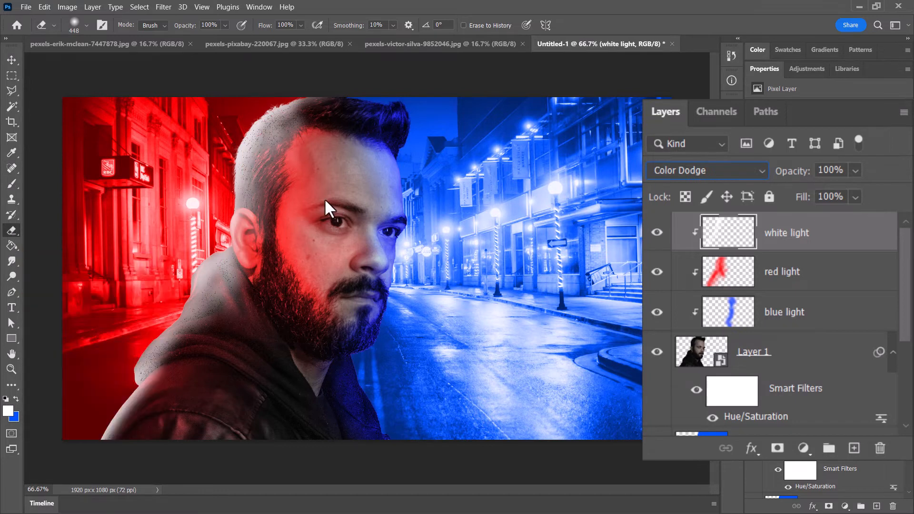
- Erase the inner part of the white light on the man's hair and hood with a 127 px soft Eraser, leaving a thin rim
{"action": "left_click", "coordinate": [76, 28]}
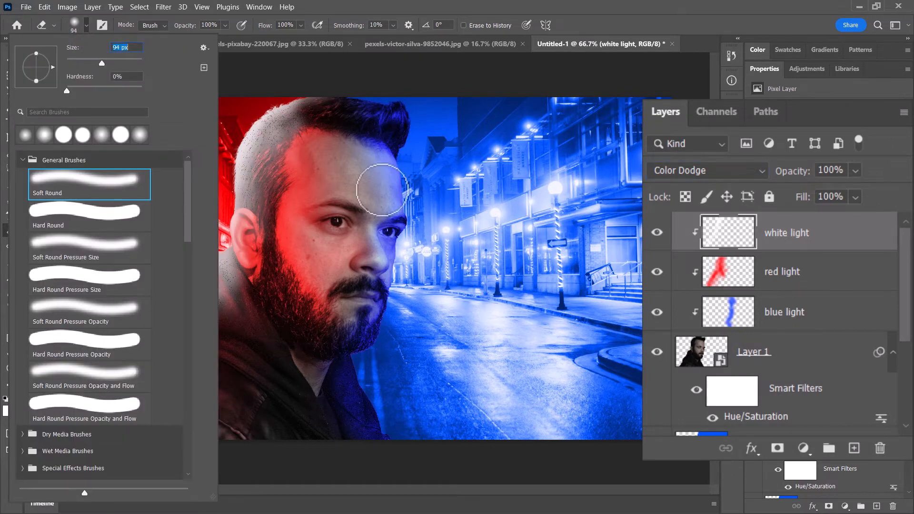
{"action": "left_click_drag", "start_coordinate": [110, 63], "coordinate": [110, 64]}
{"action": "mouse_move", "coordinate": [341, 118]}
{"action": "left_mouse_down"}
{"action": "mouse_move", "coordinate": [281, 148]}
{"action": "mouse_move", "coordinate": [311, 126]}
{"action": "mouse_move", "coordinate": [269, 160]}
{"action": "mouse_move", "coordinate": [308, 130]}
{"action": "mouse_move", "coordinate": [267, 168]}
{"action": "mouse_move", "coordinate": [288, 234]}
{"action": "mouse_move", "coordinate": [256, 241]}
{"action": "mouse_move", "coordinate": [262, 271]}
{"action": "mouse_move", "coordinate": [210, 315]}
{"action": "mouse_move", "coordinate": [139, 425]}
{"action": "mouse_move", "coordinate": [126, 468]}
{"action": "mouse_move", "coordinate": [188, 352]}
{"action": "mouse_move", "coordinate": [273, 246]}
{"action": "mouse_move", "coordinate": [262, 140]}
{"action": "mouse_move", "coordinate": [353, 197]}
{"action": "mouse_move", "coordinate": [292, 128]}
{"action": "mouse_move", "coordinate": [270, 210]}
{"action": "mouse_move", "coordinate": [296, 183]}
{"action": "left_mouse_up"}
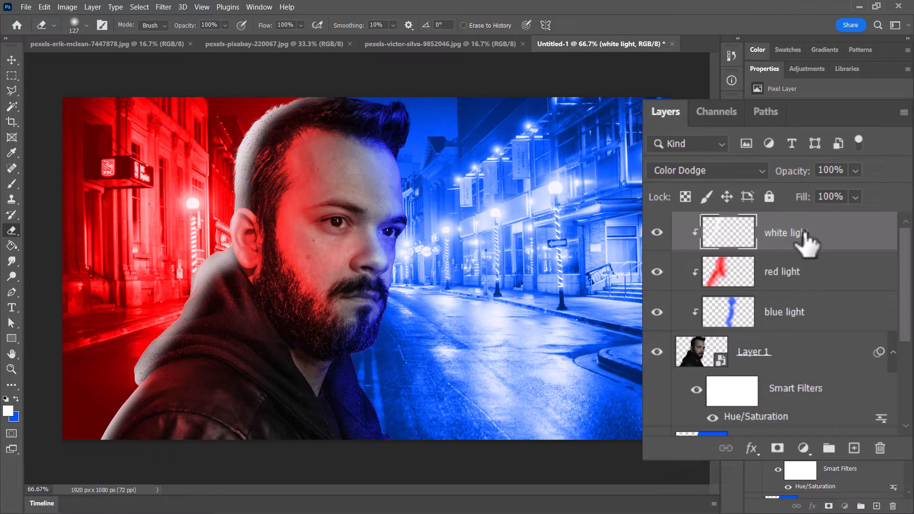
- Move the white light layer beneath red light and reduce its fill to 97%
{"action": "mouse_move", "coordinate": [755, 241]}
{"action": "left_mouse_down"}
{"action": "mouse_move", "coordinate": [812, 281]}
{"action": "mouse_move", "coordinate": [759, 292]}
{"action": "mouse_move", "coordinate": [812, 287]}
{"action": "left_mouse_up"}
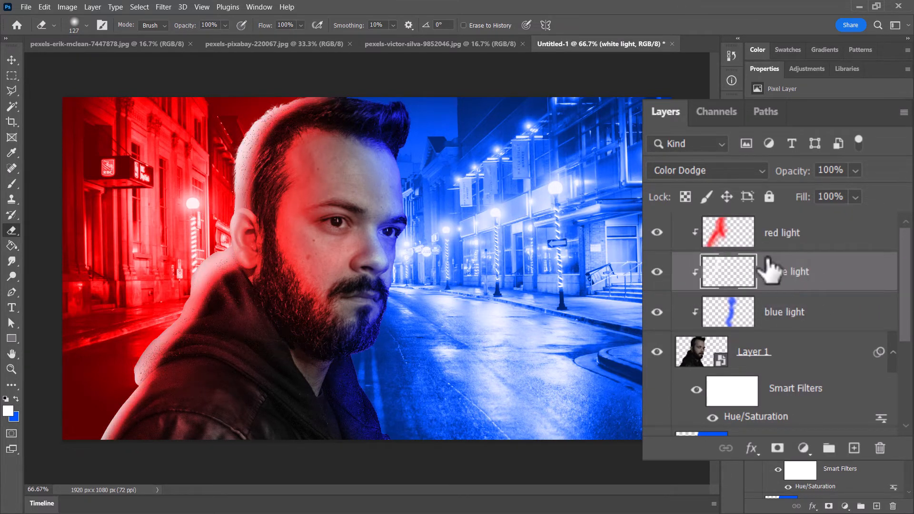
{"action": "left_click", "coordinate": [857, 197]}
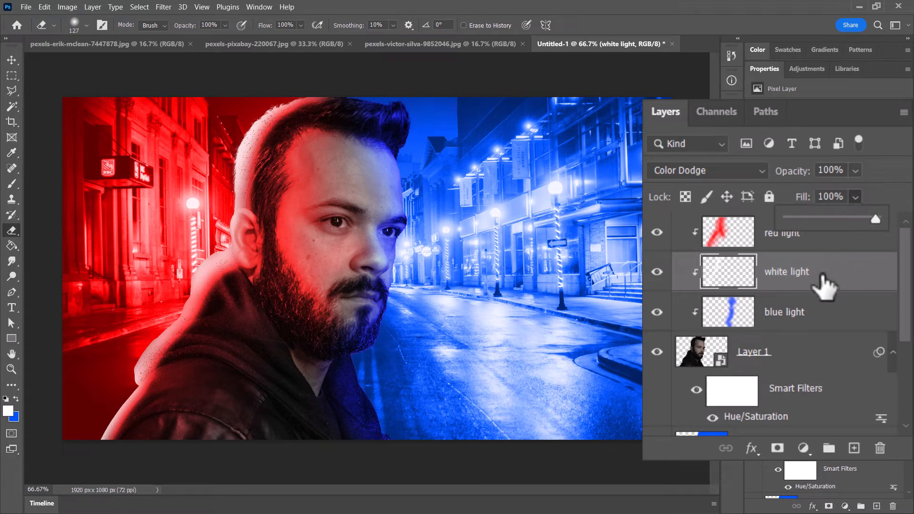
{"action": "mouse_move", "coordinate": [878, 219]}
{"action": "left_mouse_down"}
{"action": "mouse_move", "coordinate": [867, 215]}
{"action": "mouse_move", "coordinate": [873, 220]}
{"action": "left_mouse_up"}
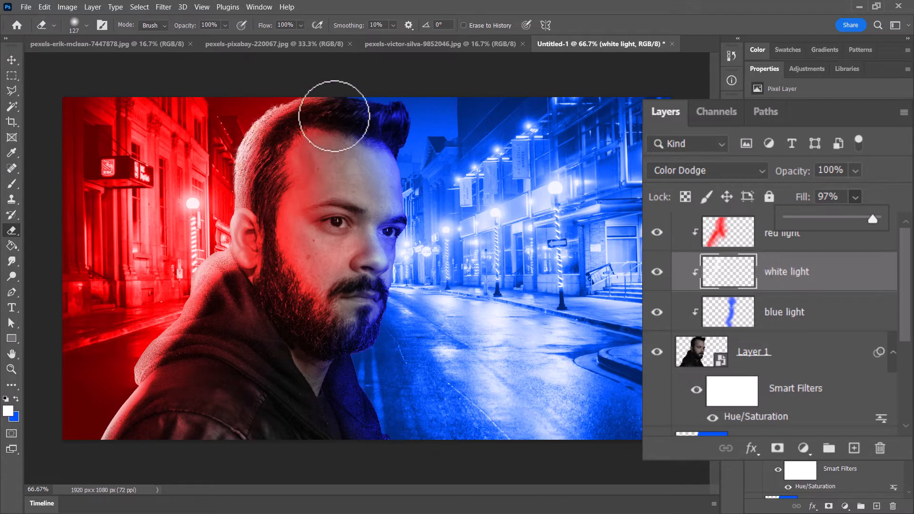
- Add a new layer named white light and move it beneath the blue light layer
{"action": "left_click", "coordinate": [854, 448]}
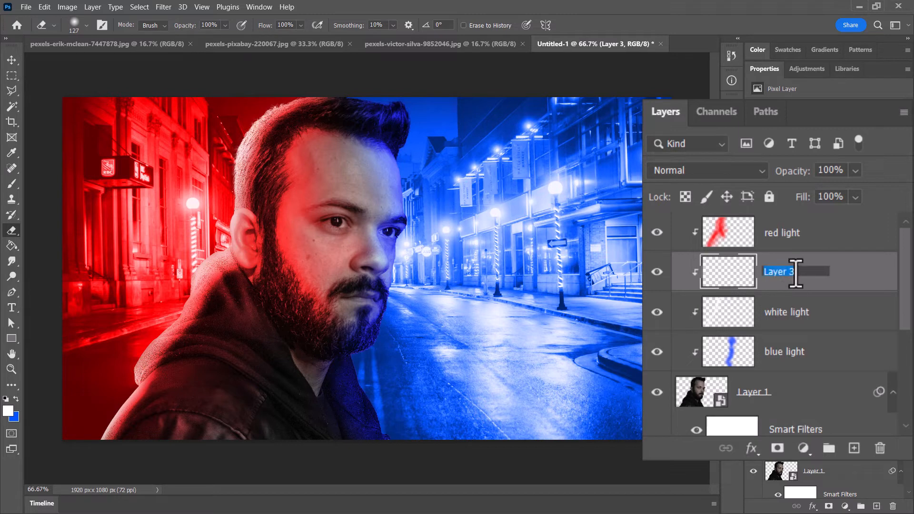
{"action": "key", "text": "Return"}
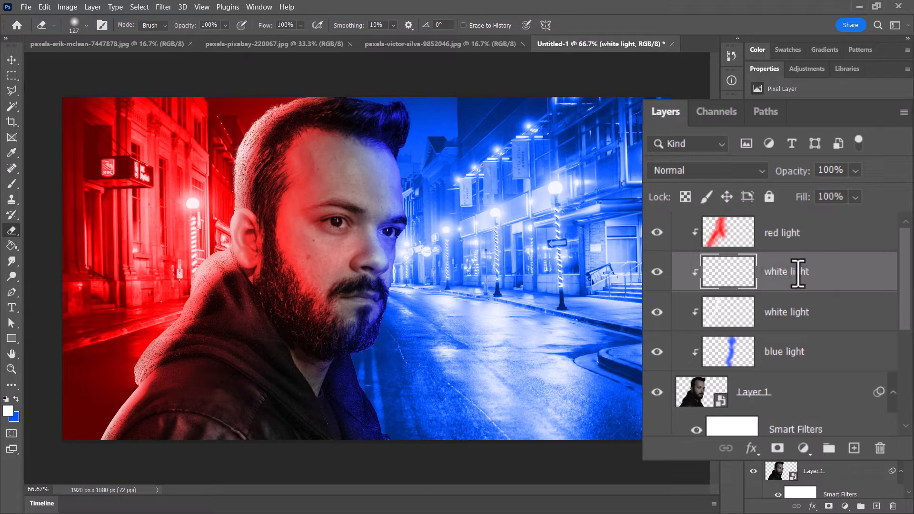
{"action": "left_click_drag", "start_coordinate": [798, 274], "coordinate": [796, 358]}
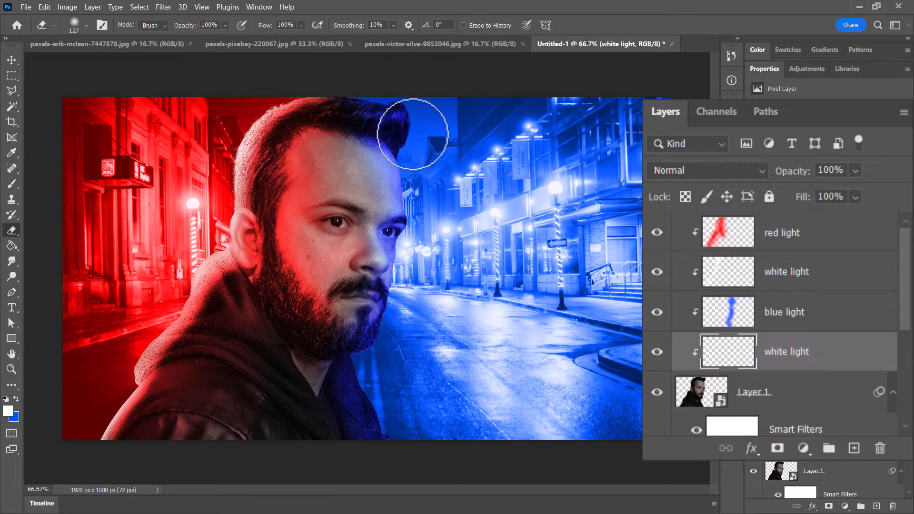
- Paint an 83 px soft white rim along the blue-lit edge of the man, and erase its inner part around the hair and forehead
{"action": "left_click", "coordinate": [9, 184]}
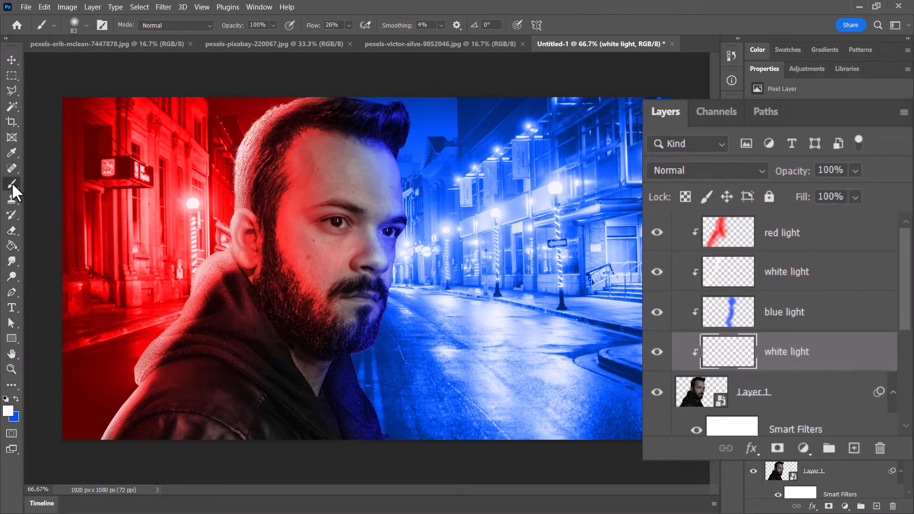
{"action": "mouse_move", "coordinate": [415, 109]}
{"action": "left_mouse_down"}
{"action": "mouse_move", "coordinate": [400, 146]}
{"action": "mouse_move", "coordinate": [408, 133]}
{"action": "mouse_move", "coordinate": [398, 100]}
{"action": "mouse_move", "coordinate": [360, 90]}
{"action": "mouse_move", "coordinate": [400, 92]}
{"action": "mouse_move", "coordinate": [425, 149]}
{"action": "mouse_move", "coordinate": [398, 157]}
{"action": "mouse_move", "coordinate": [409, 222]}
{"action": "mouse_move", "coordinate": [398, 143]}
{"action": "mouse_move", "coordinate": [411, 210]}
{"action": "mouse_move", "coordinate": [403, 308]}
{"action": "mouse_move", "coordinate": [404, 257]}
{"action": "mouse_move", "coordinate": [385, 350]}
{"action": "mouse_move", "coordinate": [397, 282]}
{"action": "mouse_move", "coordinate": [377, 367]}
{"action": "mouse_move", "coordinate": [393, 291]}
{"action": "mouse_move", "coordinate": [375, 364]}
{"action": "mouse_move", "coordinate": [380, 349]}
{"action": "mouse_move", "coordinate": [361, 360]}
{"action": "mouse_move", "coordinate": [392, 459]}
{"action": "mouse_move", "coordinate": [356, 355]}
{"action": "left_mouse_up"}
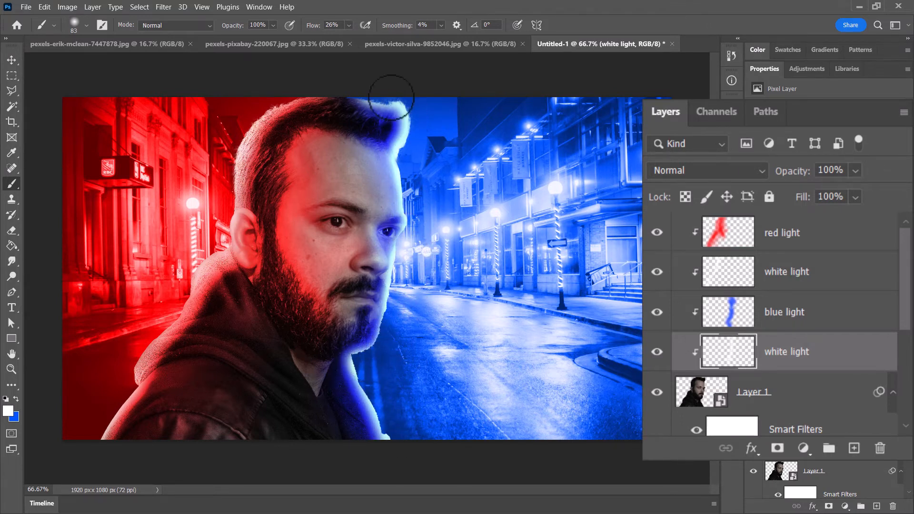
{"action": "left_click", "coordinate": [11, 229]}
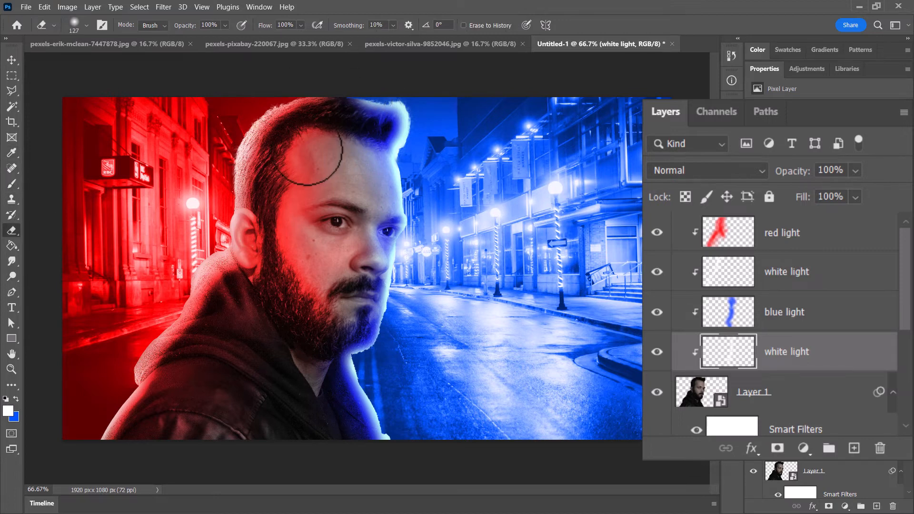
{"action": "mouse_move", "coordinate": [367, 106]}
{"action": "left_mouse_down"}
{"action": "mouse_move", "coordinate": [387, 126]}
{"action": "mouse_move", "coordinate": [378, 157]}
{"action": "left_mouse_up"}
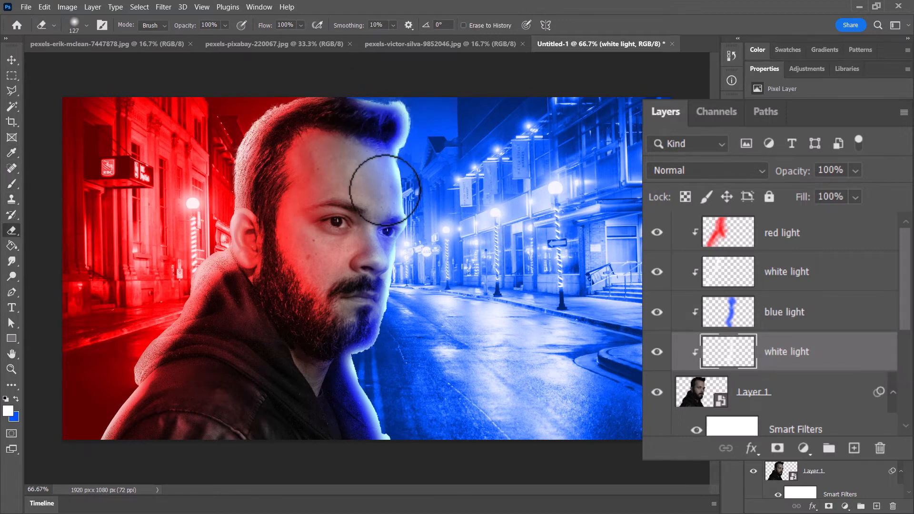
- Paint a 50 px soft white streak along the inner edge of the hood and fade it with the 127 px Eraser
{"action": "left_click", "coordinate": [12, 183]}
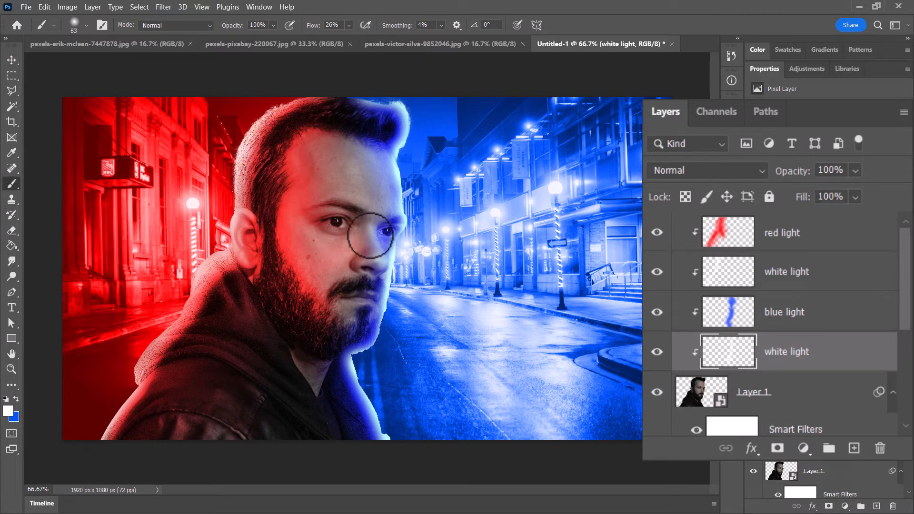
{"action": "key", "text": "bracketleft"}
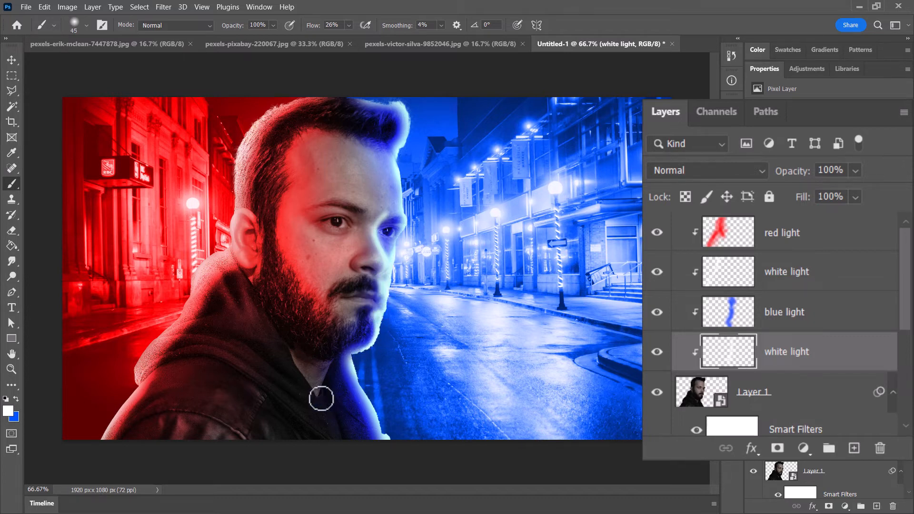
{"action": "mouse_move", "coordinate": [341, 445]}
{"action": "left_mouse_down"}
{"action": "mouse_move", "coordinate": [289, 358]}
{"action": "mouse_move", "coordinate": [346, 450]}
{"action": "mouse_move", "coordinate": [294, 356]}
{"action": "mouse_move", "coordinate": [296, 375]}
{"action": "left_mouse_up"}
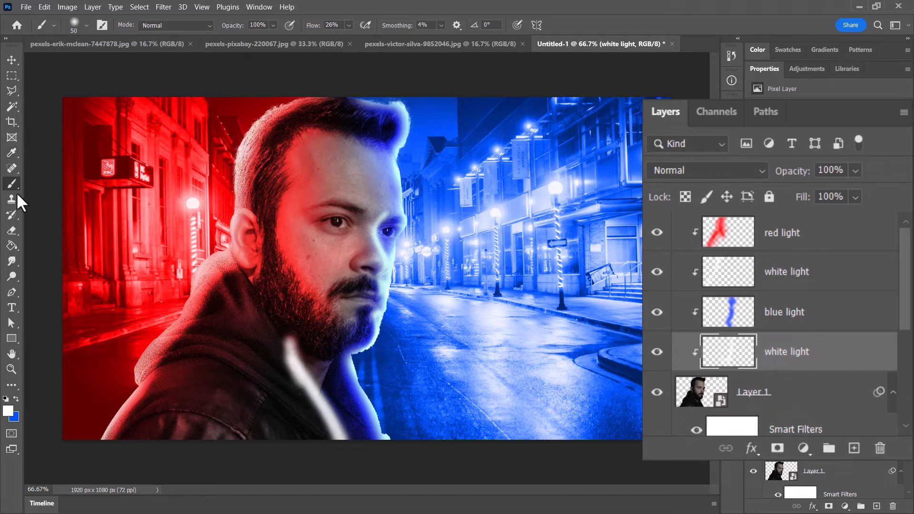
{"action": "left_click", "coordinate": [13, 231]}
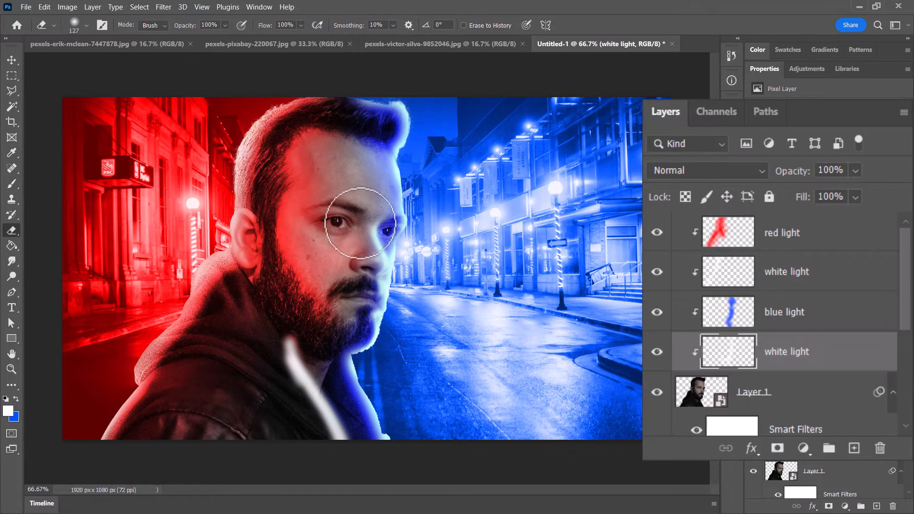
{"action": "mouse_move", "coordinate": [278, 333]}
{"action": "left_mouse_down"}
{"action": "mouse_move", "coordinate": [289, 397]}
{"action": "mouse_move", "coordinate": [300, 379]}
{"action": "mouse_move", "coordinate": [287, 331]}
{"action": "mouse_move", "coordinate": [308, 428]}
{"action": "mouse_move", "coordinate": [329, 395]}
{"action": "mouse_move", "coordinate": [377, 472]}
{"action": "mouse_move", "coordinate": [321, 443]}
{"action": "mouse_move", "coordinate": [305, 421]}
{"action": "left_mouse_up"}
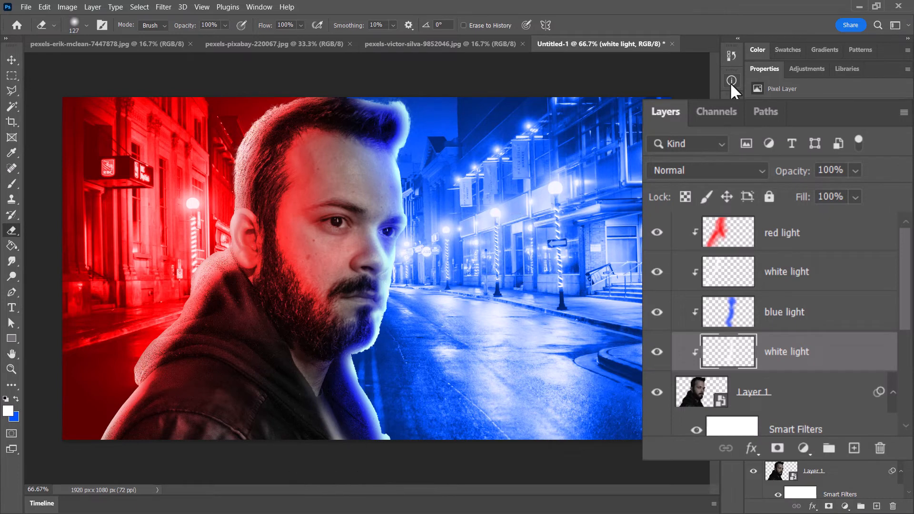
- Set the lower white light layer's fill to 76% and the upper white light layer's blend mode to Color Dodge
{"action": "left_click", "coordinate": [857, 196]}
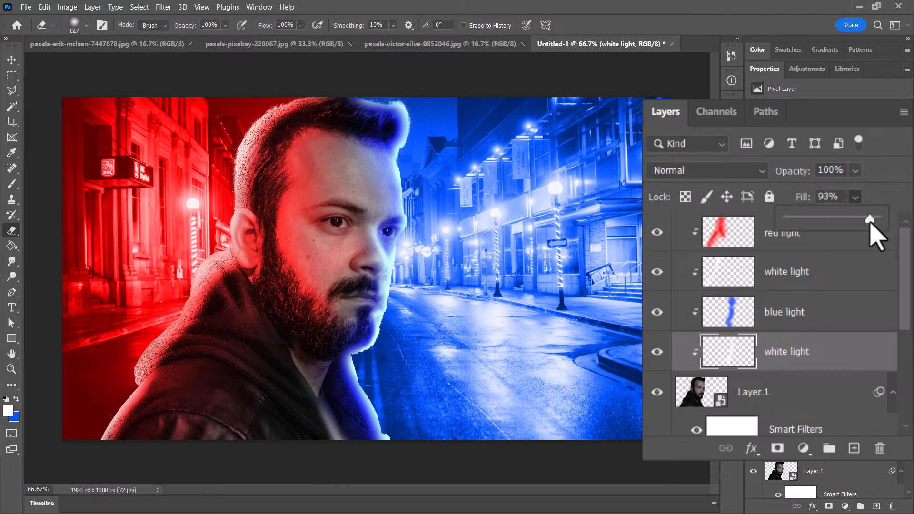
{"action": "left_click_drag", "start_coordinate": [869, 222], "coordinate": [855, 219]}
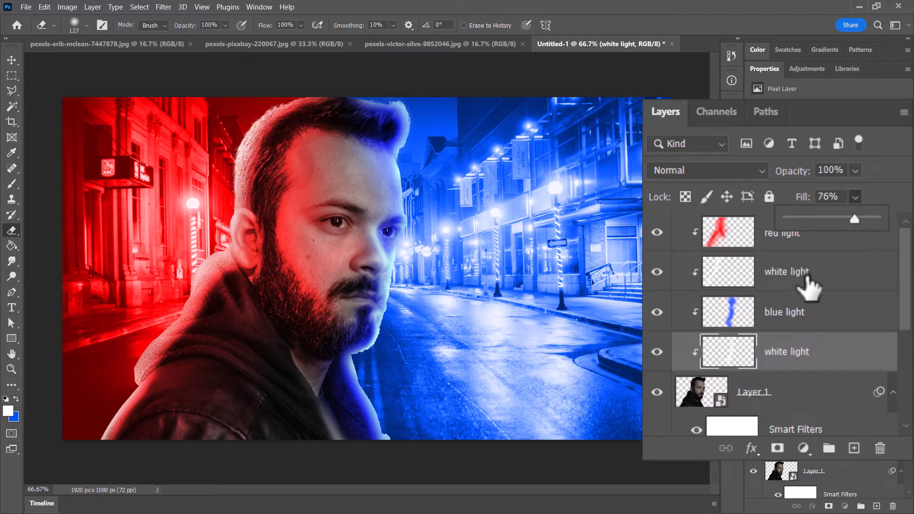
{"action": "left_click", "coordinate": [809, 280]}
{"action": "left_click", "coordinate": [726, 171]}
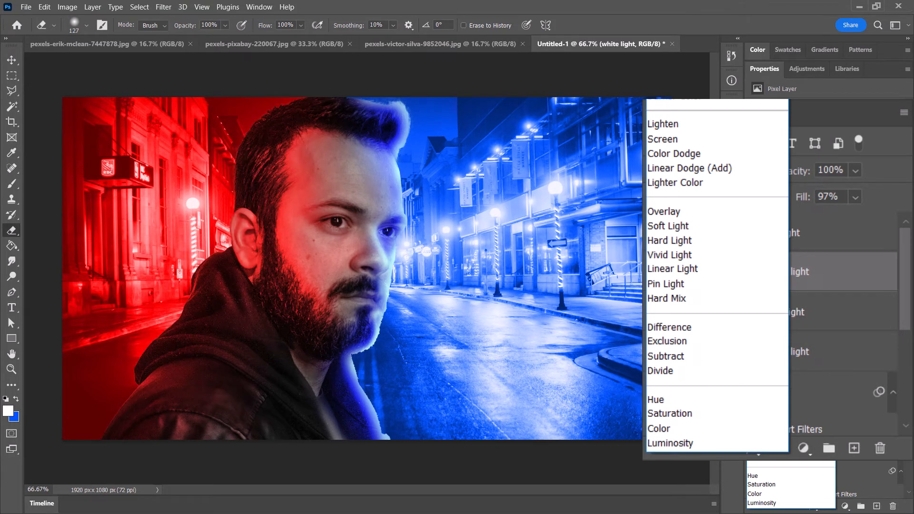
{"action": "left_click", "coordinate": [718, 156]}
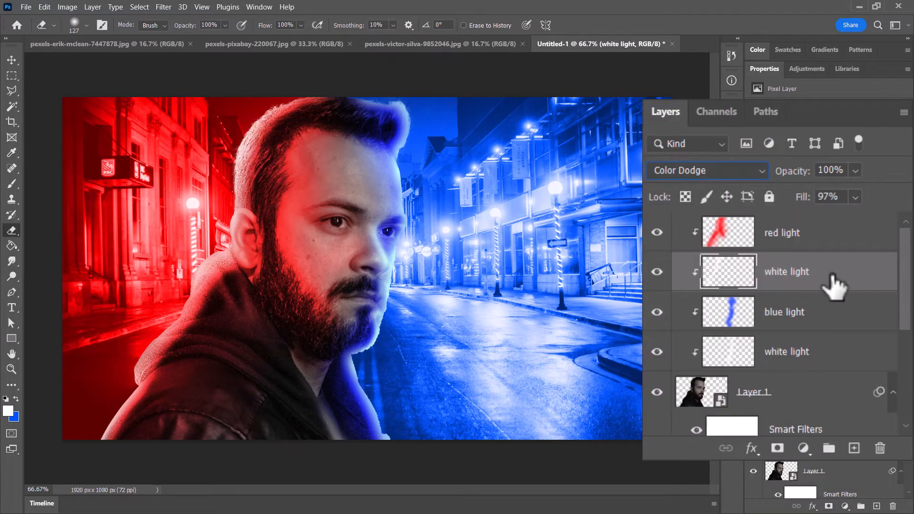
{"action": "left_click", "coordinate": [809, 356]}
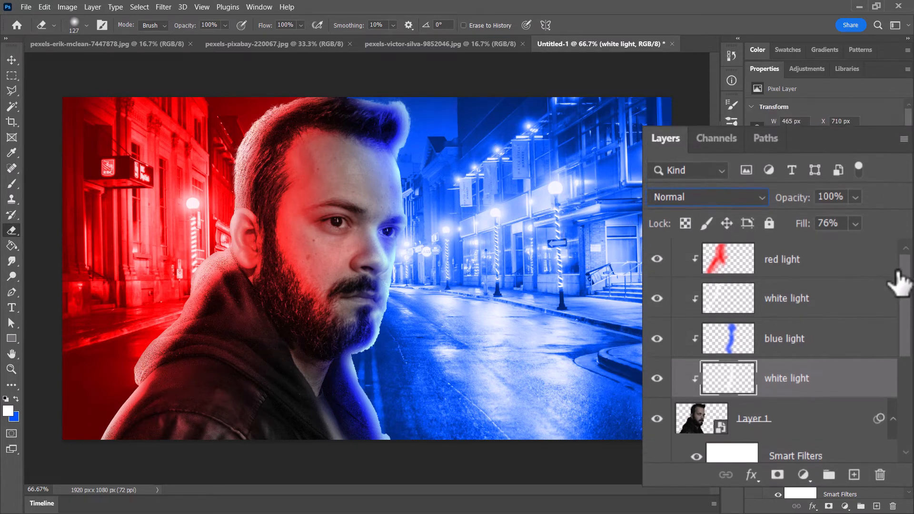
- Add a new layer directly above the street photo on Layer 2
{"action": "left_click_drag", "start_coordinate": [903, 279], "coordinate": [913, 402]}
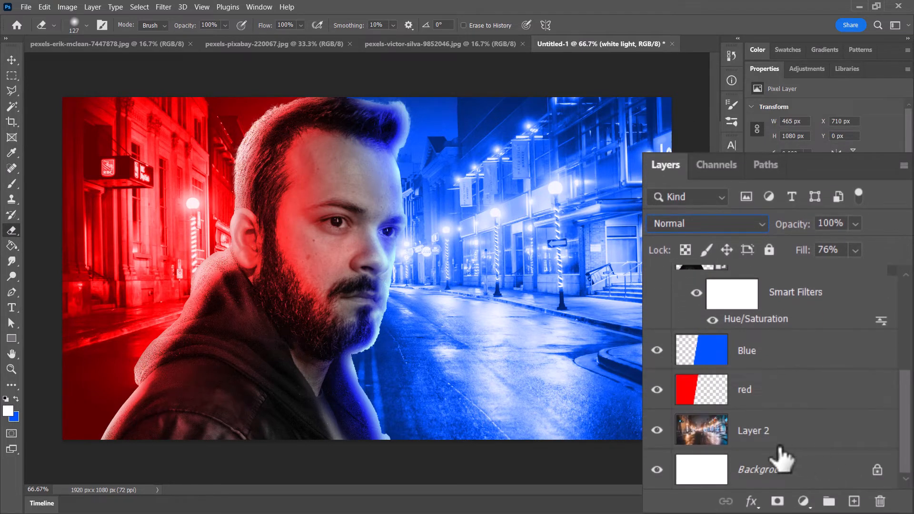
{"action": "left_click", "coordinate": [695, 425]}
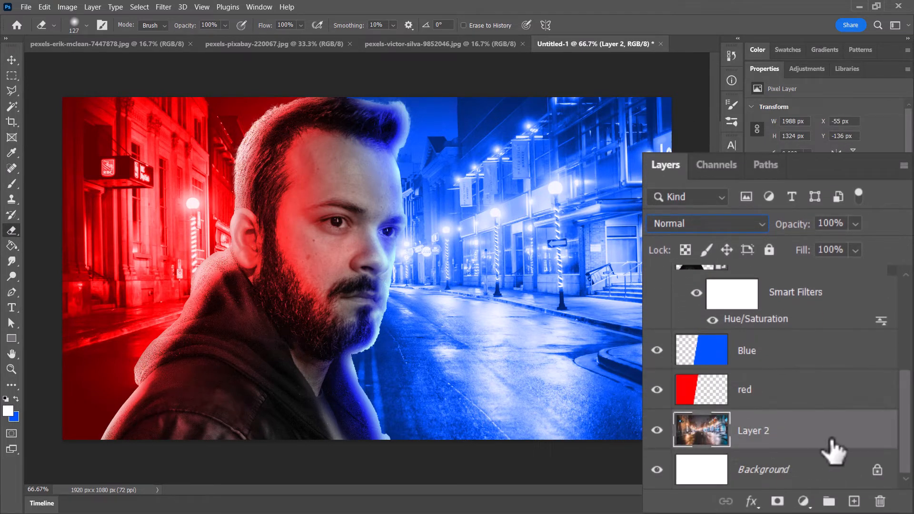
{"action": "left_click", "coordinate": [855, 502]}
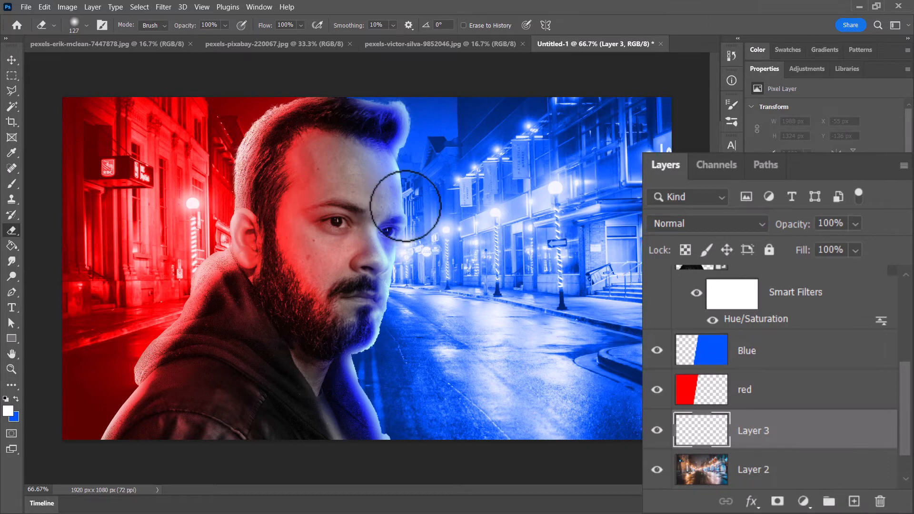
- Paint a soft white glow behind the man on Layer 3 with a 432 px Soft Round brush
{"action": "left_click", "coordinate": [13, 181]}
{"action": "left_click", "coordinate": [86, 26]}
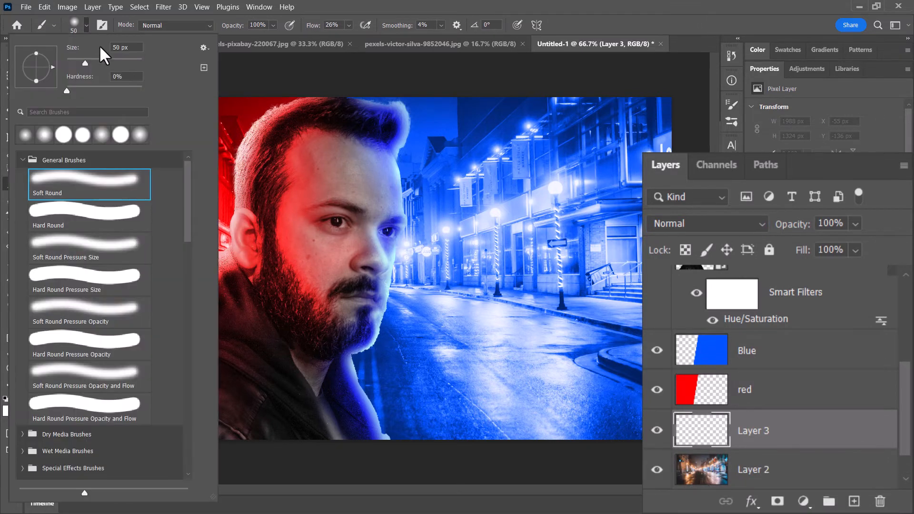
{"action": "left_click_drag", "start_coordinate": [104, 60], "coordinate": [132, 63]}
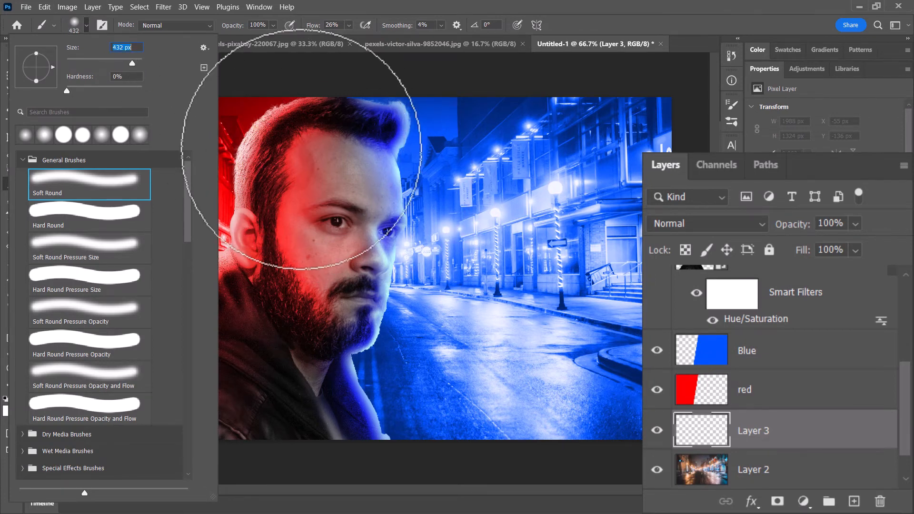
{"action": "left_click", "coordinate": [358, 173]}
{"action": "mouse_move", "coordinate": [356, 175]}
{"action": "left_mouse_down"}
{"action": "mouse_move", "coordinate": [378, 232]}
{"action": "mouse_move", "coordinate": [349, 171]}
{"action": "mouse_move", "coordinate": [382, 349]}
{"action": "mouse_move", "coordinate": [364, 226]}
{"action": "mouse_move", "coordinate": [371, 310]}
{"action": "mouse_move", "coordinate": [350, 266]}
{"action": "mouse_move", "coordinate": [385, 405]}
{"action": "mouse_move", "coordinate": [336, 313]}
{"action": "mouse_move", "coordinate": [341, 353]}
{"action": "mouse_move", "coordinate": [384, 427]}
{"action": "mouse_move", "coordinate": [361, 419]}
{"action": "mouse_move", "coordinate": [346, 270]}
{"action": "mouse_move", "coordinate": [370, 279]}
{"action": "mouse_move", "coordinate": [394, 247]}
{"action": "mouse_move", "coordinate": [394, 362]}
{"action": "mouse_move", "coordinate": [382, 230]}
{"action": "mouse_move", "coordinate": [397, 261]}
{"action": "mouse_move", "coordinate": [399, 301]}
{"action": "mouse_move", "coordinate": [307, 109]}
{"action": "mouse_move", "coordinate": [248, 217]}
{"action": "mouse_move", "coordinate": [225, 323]}
{"action": "mouse_move", "coordinate": [249, 229]}
{"action": "mouse_move", "coordinate": [283, 151]}
{"action": "mouse_move", "coordinate": [233, 299]}
{"action": "mouse_move", "coordinate": [300, 126]}
{"action": "mouse_move", "coordinate": [254, 252]}
{"action": "mouse_move", "coordinate": [147, 427]}
{"action": "mouse_move", "coordinate": [224, 304]}
{"action": "mouse_move", "coordinate": [146, 454]}
{"action": "mouse_move", "coordinate": [281, 420]}
{"action": "mouse_move", "coordinate": [324, 389]}
{"action": "mouse_move", "coordinate": [327, 448]}
{"action": "mouse_move", "coordinate": [335, 382]}
{"action": "mouse_move", "coordinate": [382, 469]}
{"action": "mouse_move", "coordinate": [341, 324]}
{"action": "mouse_move", "coordinate": [375, 113]}
{"action": "mouse_move", "coordinate": [278, 118]}
{"action": "left_mouse_up"}
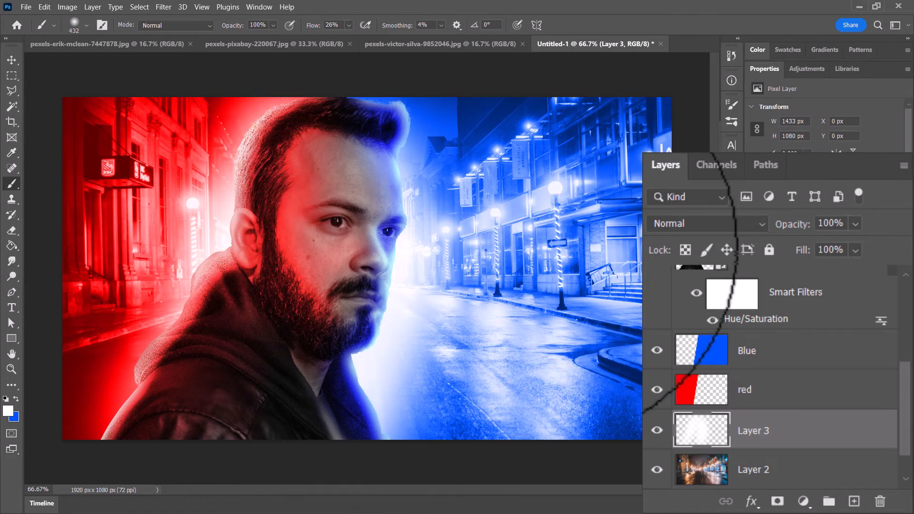
- Set the white glow layer's blend mode to Color Dodge and its fill to 77%
{"action": "left_click", "coordinate": [856, 251]}
{"action": "mouse_move", "coordinate": [874, 275]}
{"action": "left_mouse_down"}
{"action": "mouse_move", "coordinate": [862, 278]}
{"action": "mouse_move", "coordinate": [871, 280]}
{"action": "left_mouse_up"}
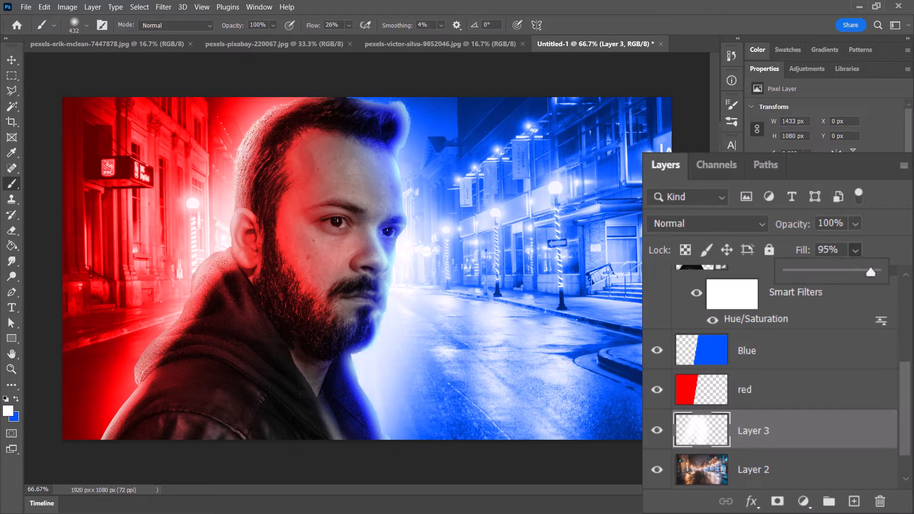
{"action": "left_click", "coordinate": [732, 225]}
{"action": "left_click", "coordinate": [724, 207]}
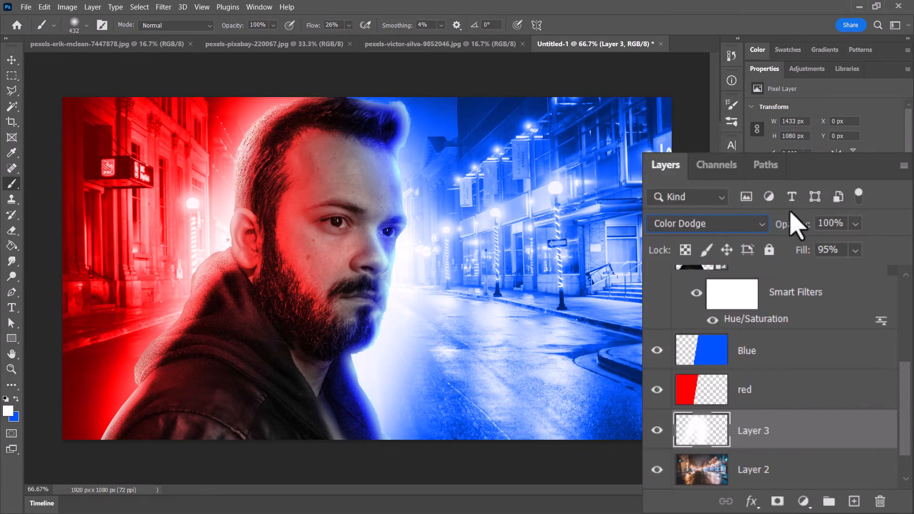
{"action": "left_click", "coordinate": [855, 250]}
{"action": "mouse_move", "coordinate": [875, 286]}
{"action": "left_mouse_down"}
{"action": "mouse_move", "coordinate": [861, 285]}
{"action": "mouse_move", "coordinate": [864, 272]}
{"action": "left_mouse_up"}
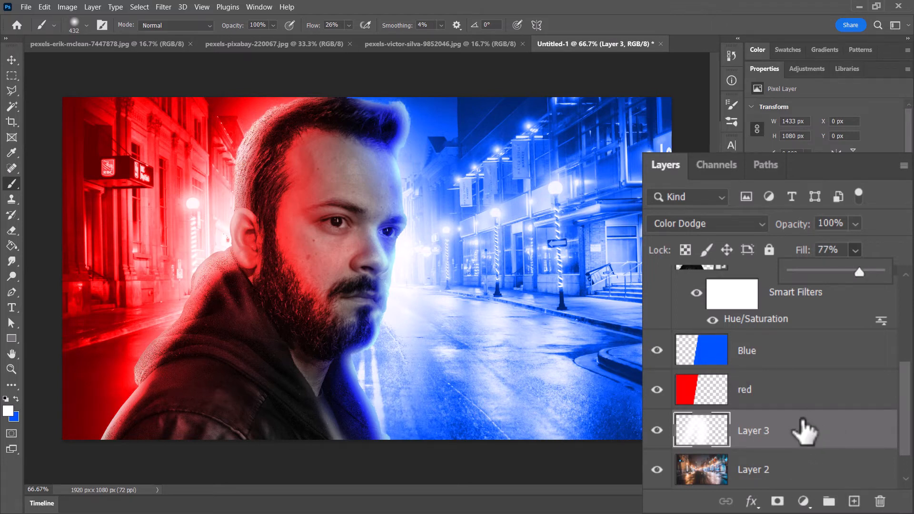
- Rename the glow layer as light and add a new layer named dark above it
{"action": "double_click", "coordinate": [749, 429]}
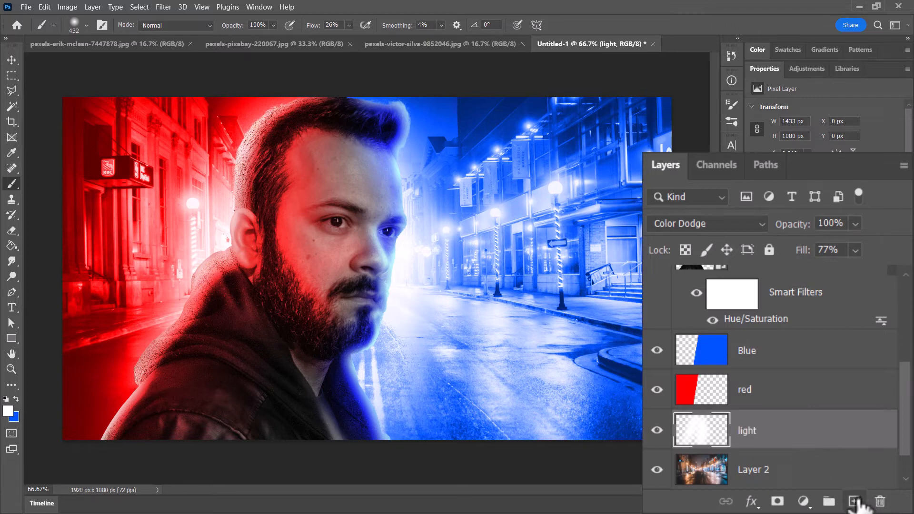
{"action": "left_click", "coordinate": [854, 501]}
{"action": "left_click", "coordinate": [753, 431]}
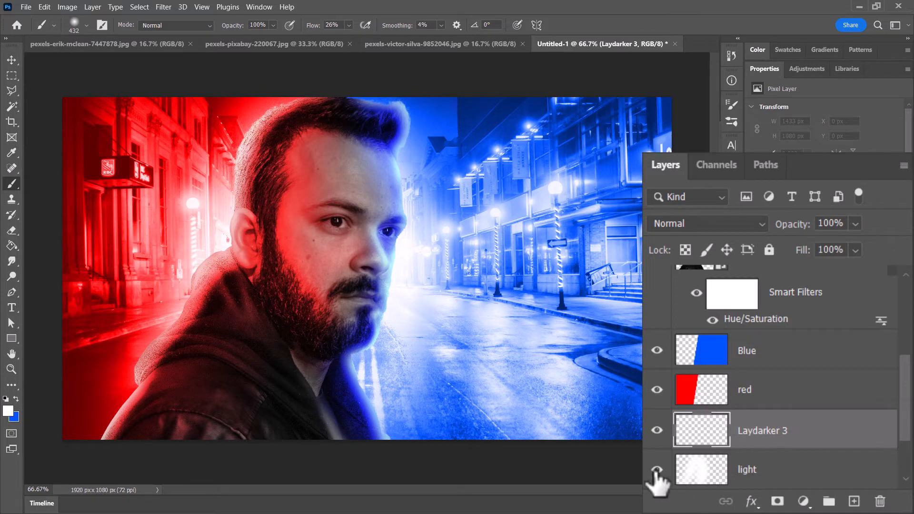
{"action": "double_click", "coordinate": [776, 431]}
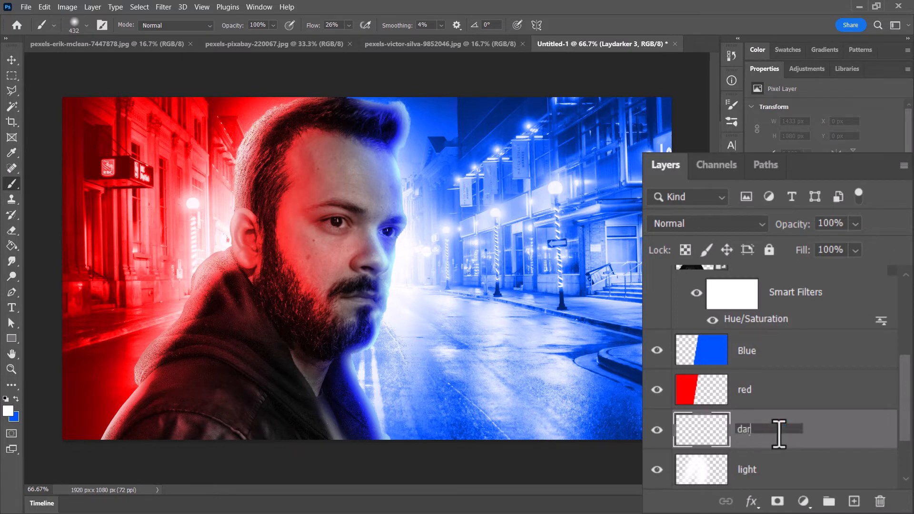
- Set the foreground color to black and the Soft Round brush size to 401 px
{"action": "left_click", "coordinate": [8, 410]}
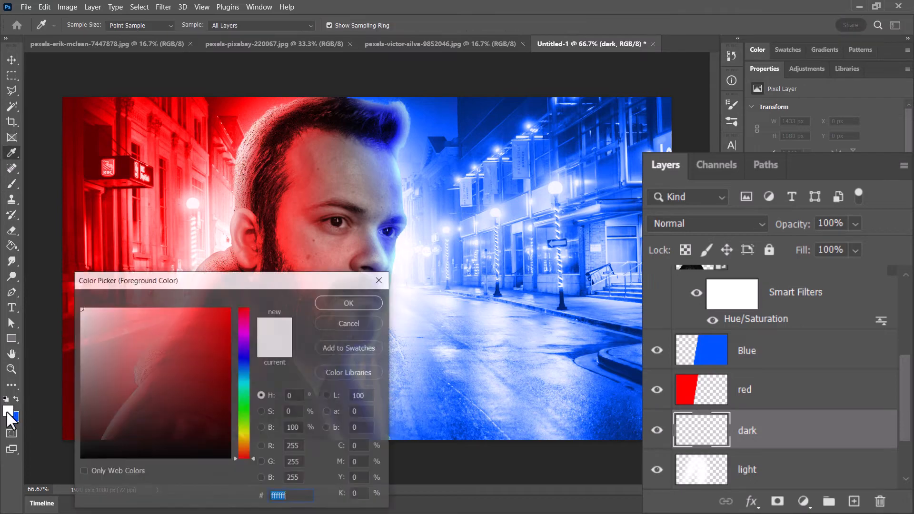
{"action": "left_click_drag", "start_coordinate": [167, 419], "coordinate": [250, 471]}
{"action": "left_click", "coordinate": [349, 305]}
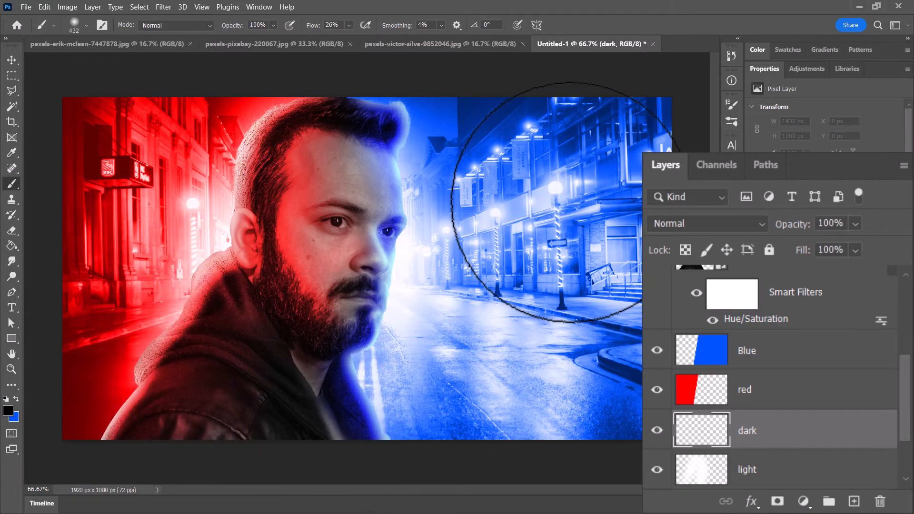
{"action": "left_click", "coordinate": [82, 26]}
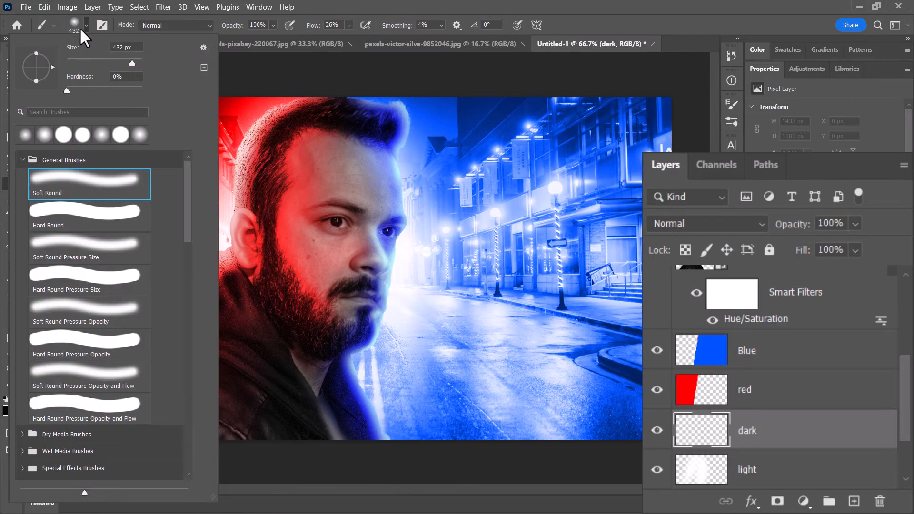
{"action": "left_click", "coordinate": [137, 63]}
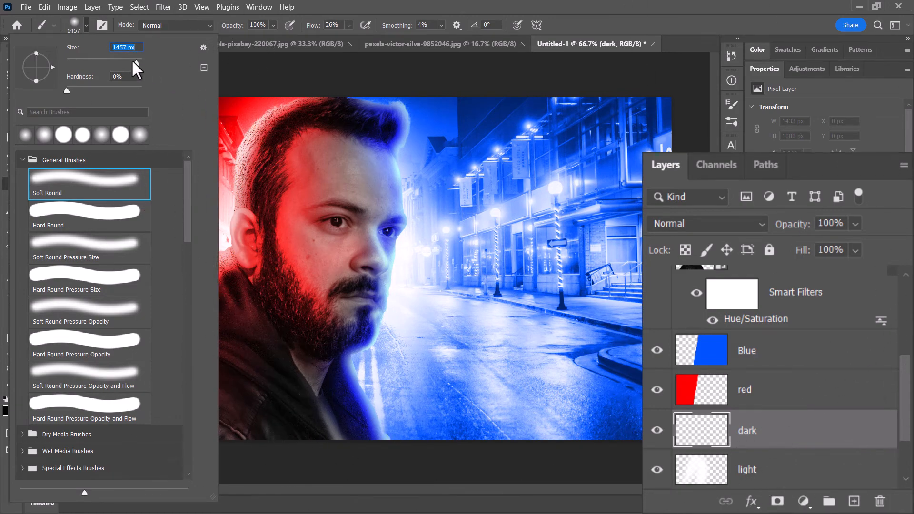
{"action": "left_click_drag", "start_coordinate": [133, 65], "coordinate": [132, 65]}
{"action": "left_click", "coordinate": [559, 92]}
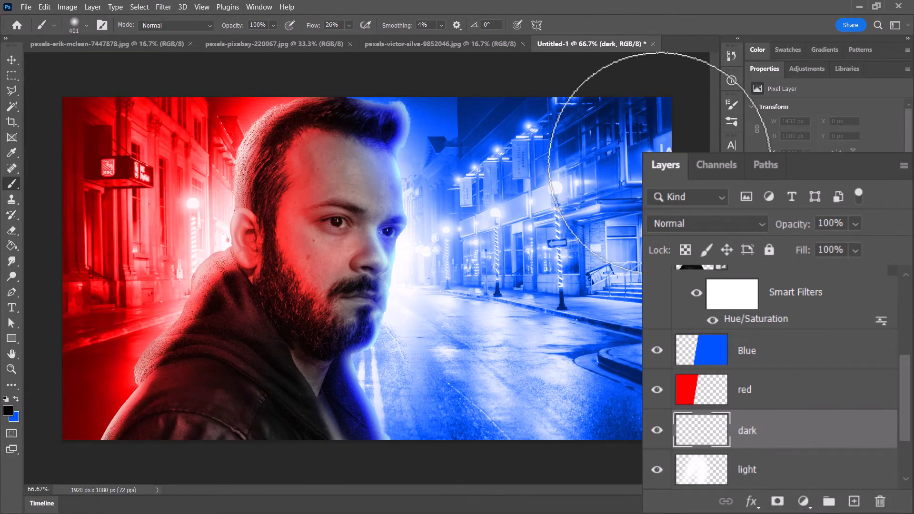
- Paint soft black shading over the outer edges and corners of the street on the dark layer at 26% flow
{"action": "mouse_move", "coordinate": [623, 470]}
{"action": "left_mouse_down"}
{"action": "mouse_move", "coordinate": [595, 71]}
{"action": "mouse_move", "coordinate": [553, 153]}
{"action": "mouse_move", "coordinate": [484, 449]}
{"action": "mouse_move", "coordinate": [614, 63]}
{"action": "mouse_move", "coordinate": [612, 476]}
{"action": "mouse_move", "coordinate": [535, 14]}
{"action": "mouse_move", "coordinate": [494, 63]}
{"action": "mouse_move", "coordinate": [509, 219]}
{"action": "mouse_move", "coordinate": [440, 405]}
{"action": "left_mouse_up"}
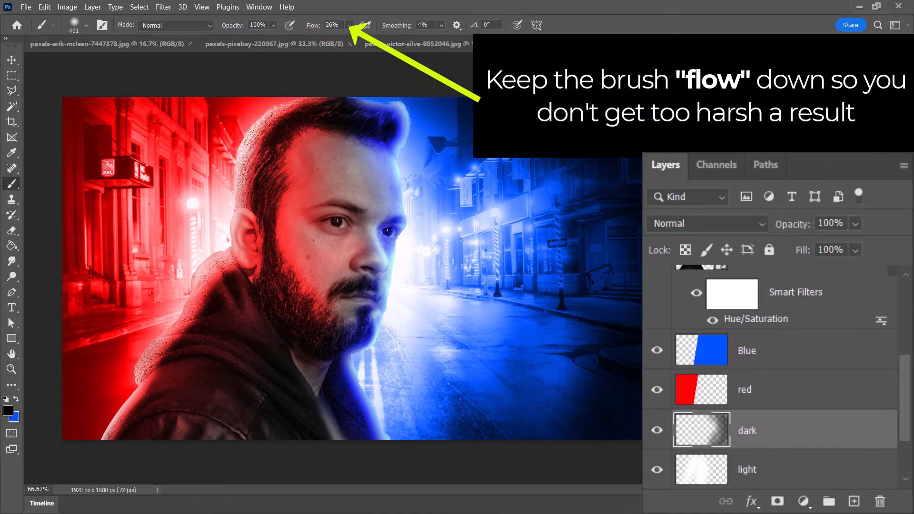
{"action": "mouse_move", "coordinate": [103, 80]}
{"action": "left_mouse_down"}
{"action": "mouse_move", "coordinate": [78, 281]}
{"action": "mouse_move", "coordinate": [86, 209]}
{"action": "left_mouse_up"}
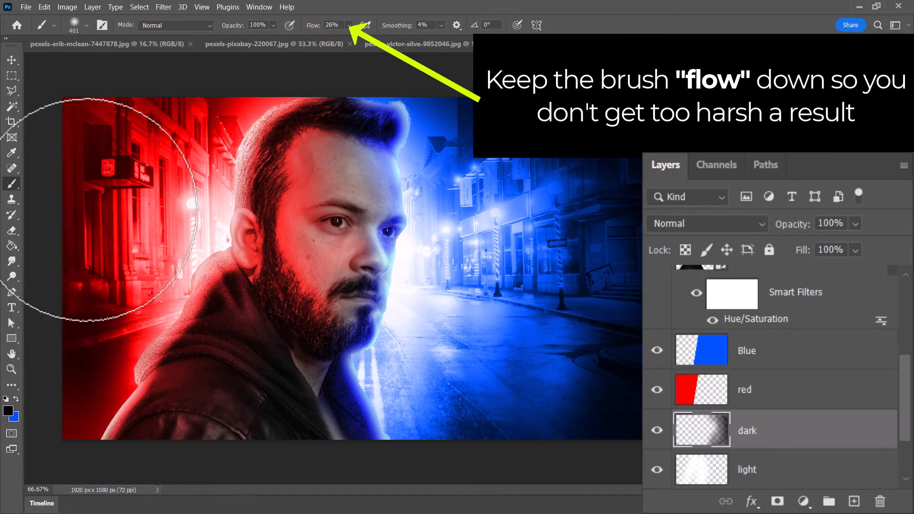
{"action": "mouse_move", "coordinate": [737, 430]}
{"action": "left_mouse_down"}
{"action": "mouse_move", "coordinate": [724, 327]}
{"action": "mouse_move", "coordinate": [794, 330]}
{"action": "mouse_move", "coordinate": [809, 466]}
{"action": "left_mouse_up"}
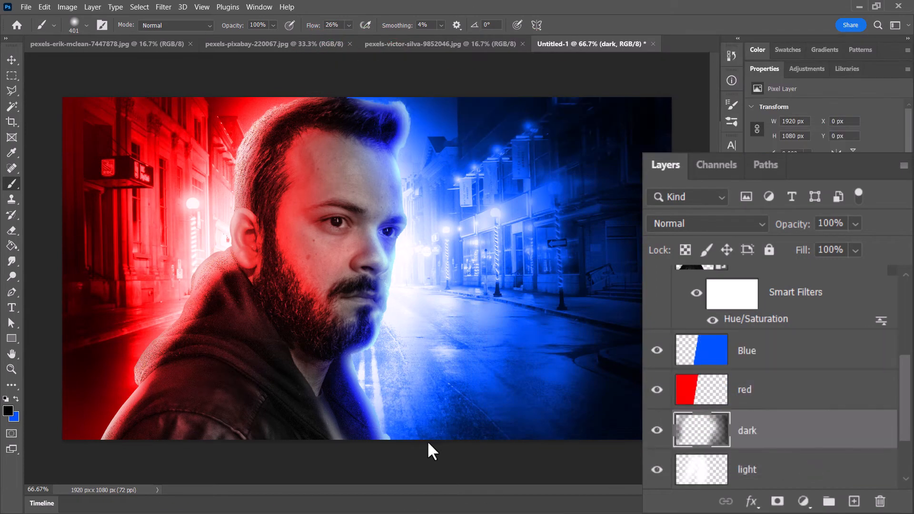
{"action": "mouse_move", "coordinate": [428, 444]}
{"action": "left_mouse_down"}
{"action": "mouse_move", "coordinate": [544, 428]}
{"action": "mouse_move", "coordinate": [452, 428]}
{"action": "left_mouse_up"}
{"action": "mouse_move", "coordinate": [587, 384]}
{"action": "left_mouse_down"}
{"action": "mouse_move", "coordinate": [560, 228]}
{"action": "mouse_move", "coordinate": [416, 77]}
{"action": "left_mouse_up"}
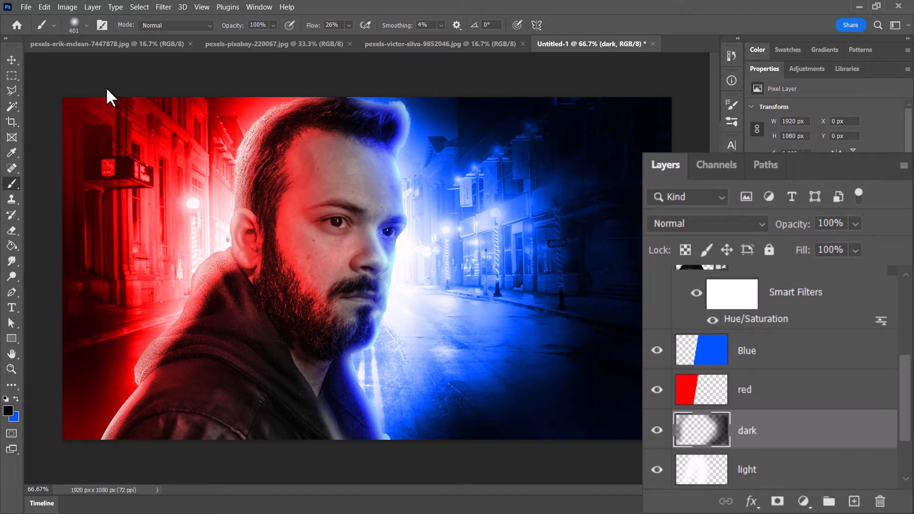
{"action": "mouse_move", "coordinate": [110, 98]}
{"action": "left_mouse_down"}
{"action": "mouse_move", "coordinate": [108, 224]}
{"action": "mouse_move", "coordinate": [75, 37]}
{"action": "mouse_move", "coordinate": [65, 312]}
{"action": "mouse_move", "coordinate": [98, 449]}
{"action": "mouse_move", "coordinate": [131, 355]}
{"action": "left_mouse_up"}
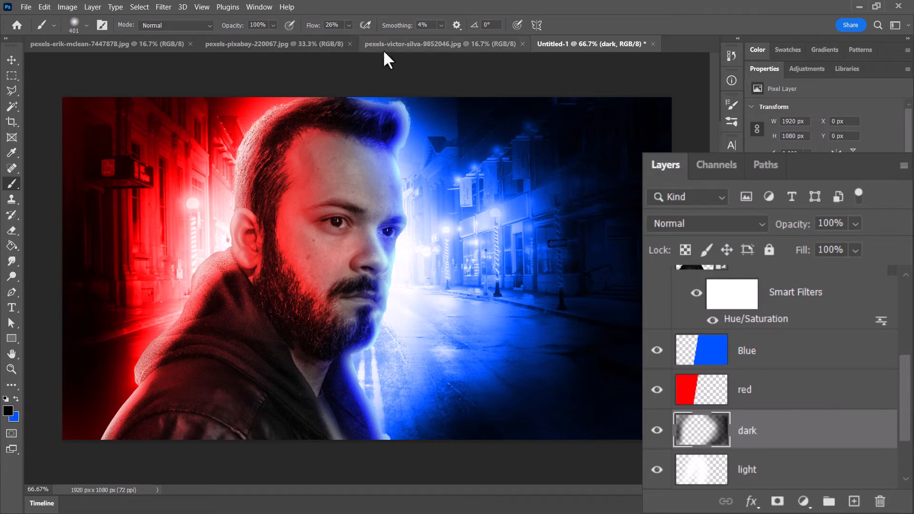
- Copy the entire bokeh photo from pexels-pixabay-220067.jpg into the thumbnail above the dark layer and shift it up and left
{"action": "left_click", "coordinate": [448, 42]}
{"action": "left_click", "coordinate": [288, 44]}
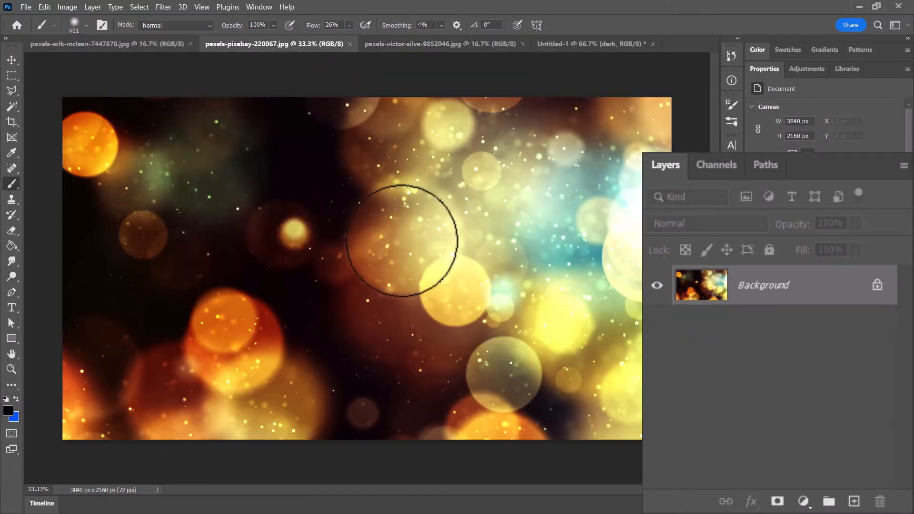
{"action": "key", "text": "ctrl+a"}
{"action": "left_click", "coordinate": [44, 7]}
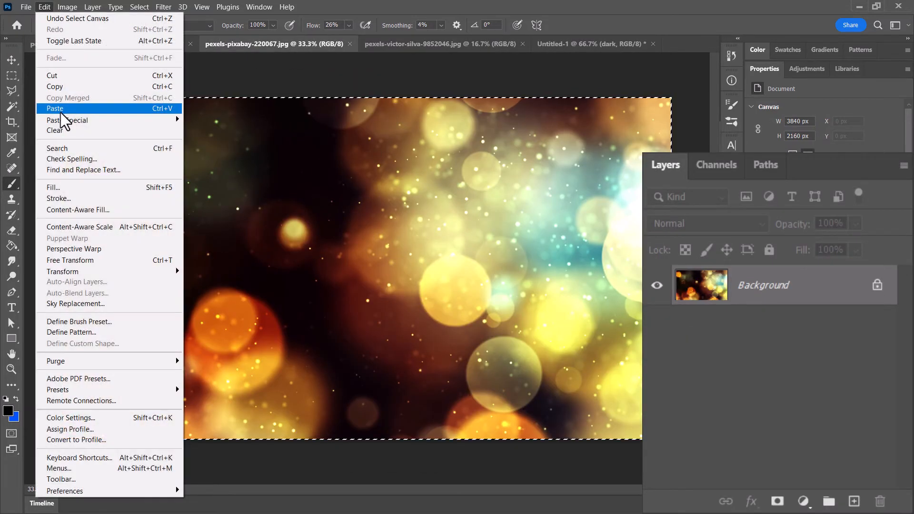
{"action": "left_click", "coordinate": [60, 89]}
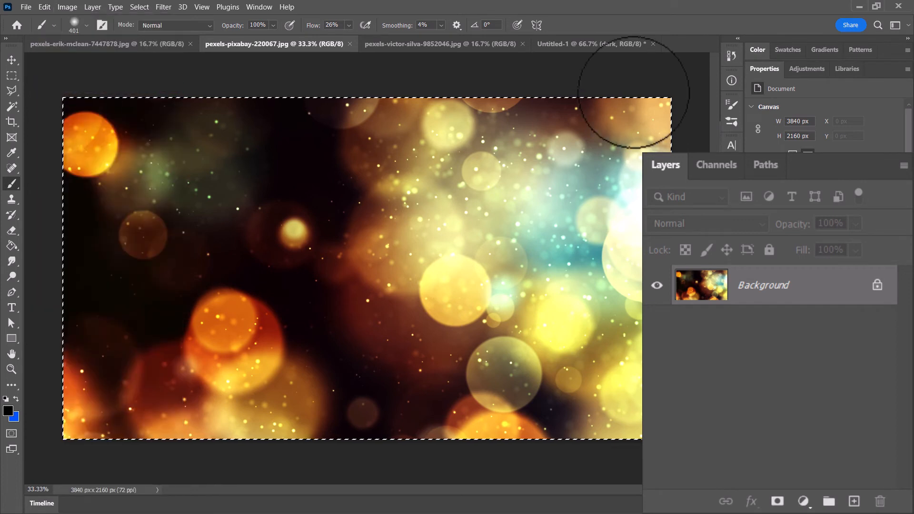
{"action": "left_click", "coordinate": [586, 44]}
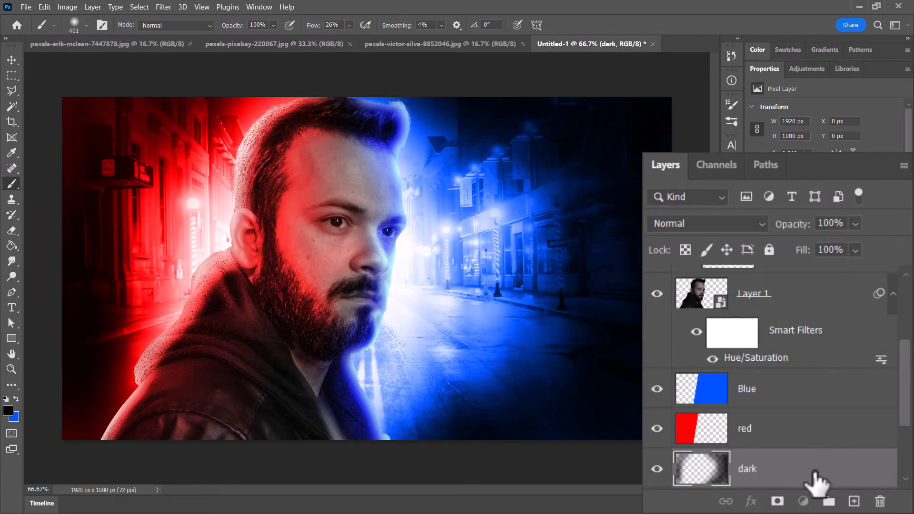
{"action": "key", "text": "ctrl+v"}
{"action": "mouse_move", "coordinate": [640, 354]}
{"action": "left_mouse_down"}
{"action": "mouse_move", "coordinate": [526, 294]}
{"action": "mouse_move", "coordinate": [502, 222]}
{"action": "mouse_move", "coordinate": [507, 186]}
{"action": "mouse_move", "coordinate": [141, 188]}
{"action": "mouse_move", "coordinate": [55, 224]}
{"action": "mouse_move", "coordinate": [7, 317]}
{"action": "mouse_move", "coordinate": [232, 231]}
{"action": "mouse_move", "coordinate": [330, 292]}
{"action": "mouse_move", "coordinate": [355, 281]}
{"action": "mouse_move", "coordinate": [321, 216]}
{"action": "mouse_move", "coordinate": [602, 245]}
{"action": "mouse_move", "coordinate": [333, 243]}
{"action": "mouse_move", "coordinate": [385, 319]}
{"action": "mouse_move", "coordinate": [530, 288]}
{"action": "mouse_move", "coordinate": [518, 277]}
{"action": "mouse_move", "coordinate": [533, 269]}
{"action": "left_mouse_up"}
- Try the Color Dodge blend mode with a 34% fill on the bokeh layer
{"action": "left_click", "coordinate": [748, 224]}
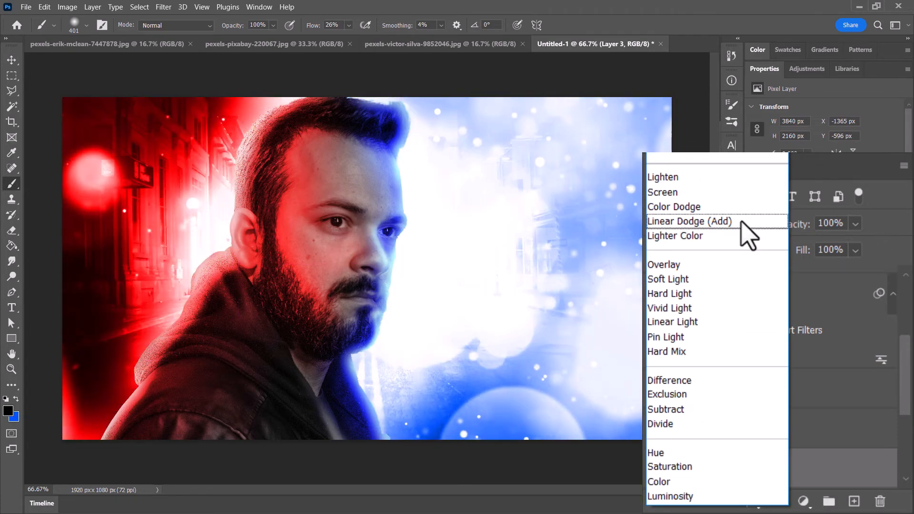
{"action": "left_click", "coordinate": [733, 207]}
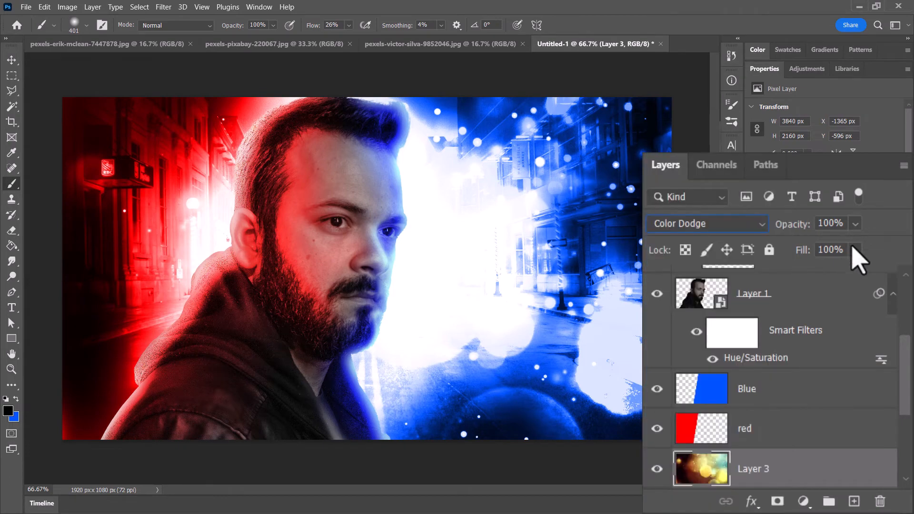
{"action": "left_click", "coordinate": [855, 250]}
{"action": "mouse_move", "coordinate": [877, 270]}
{"action": "left_mouse_down"}
{"action": "mouse_move", "coordinate": [802, 273]}
{"action": "mouse_move", "coordinate": [828, 272]}
{"action": "mouse_move", "coordinate": [817, 272]}
{"action": "left_mouse_up"}
- Blend the bokeh layer with Linear Dodge (Add) at 16% fill and reposition it to about X -1678 px, Y -841 px
{"action": "left_click", "coordinate": [709, 224]}
{"action": "left_click", "coordinate": [709, 224]}
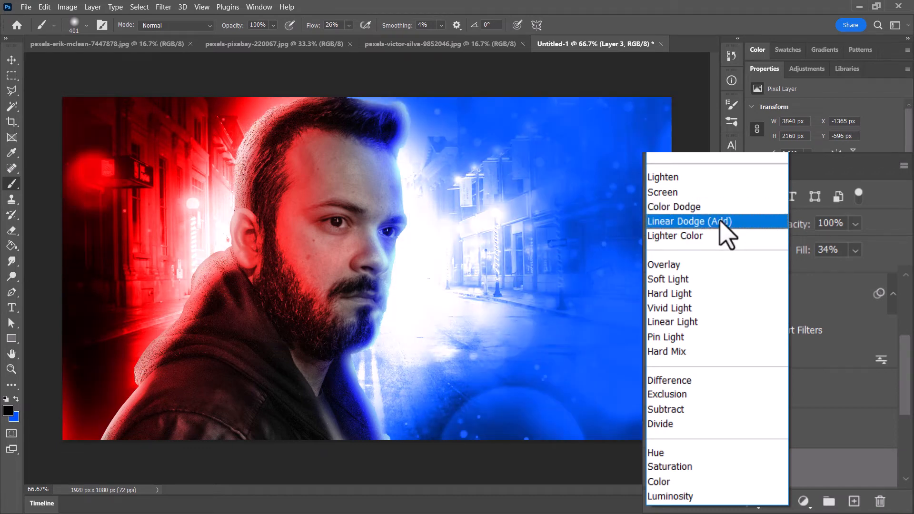
{"action": "left_click", "coordinate": [724, 222]}
{"action": "left_click_drag", "start_coordinate": [856, 249], "coordinate": [831, 284]}
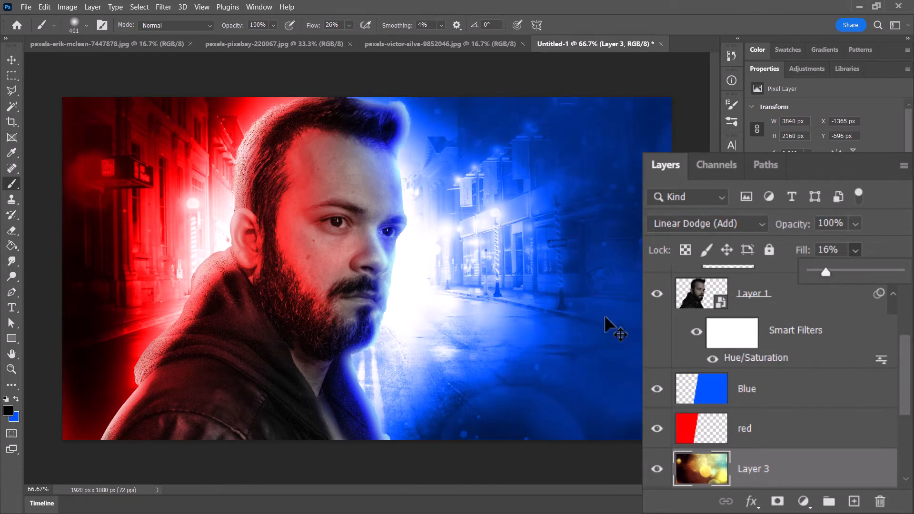
{"action": "left_click_drag", "start_coordinate": [605, 316], "coordinate": [451, 216]}
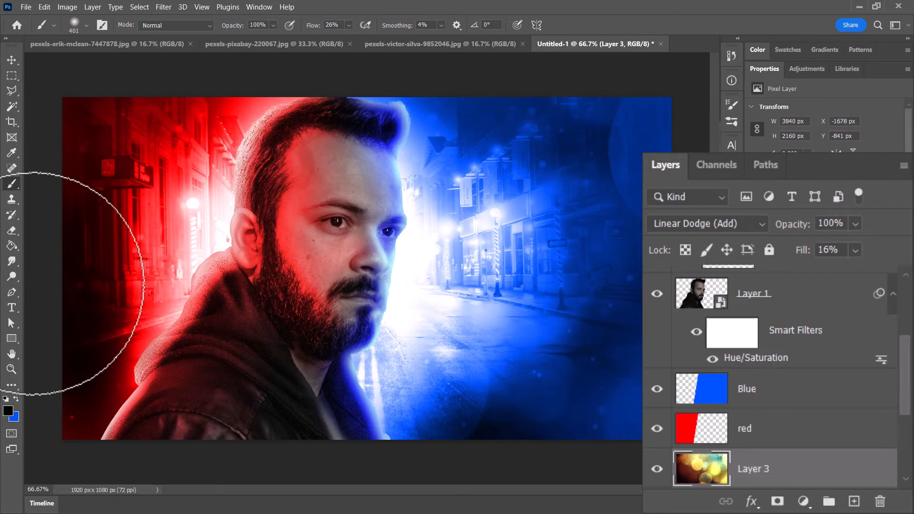
- Add the text CLICK HERE on two lines in Bebas Neue Bold over the blue half of the street
{"action": "left_click", "coordinate": [11, 307]}
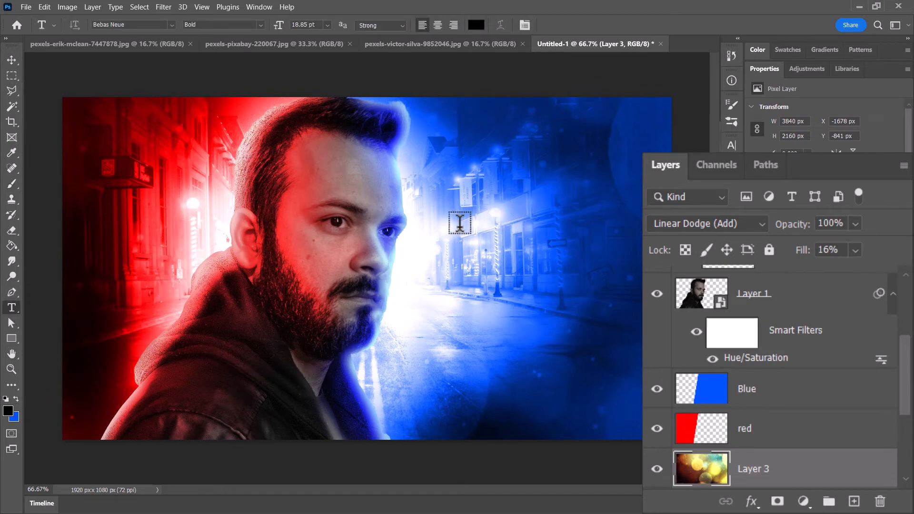
{"action": "left_click", "coordinate": [459, 226]}
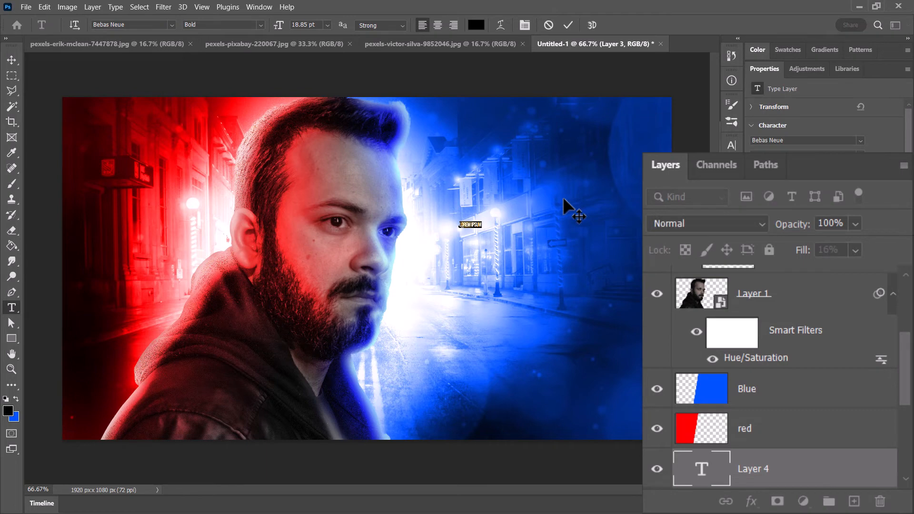
{"action": "type", "text": "CLICK HERE"}
{"action": "key", "text": "Left"}
{"action": "key", "text": "Left"}
{"action": "key", "text": "Left"}
{"action": "key", "text": "Left"}
{"action": "key", "text": "Return"}
{"action": "key", "text": "ctrl+Return"}
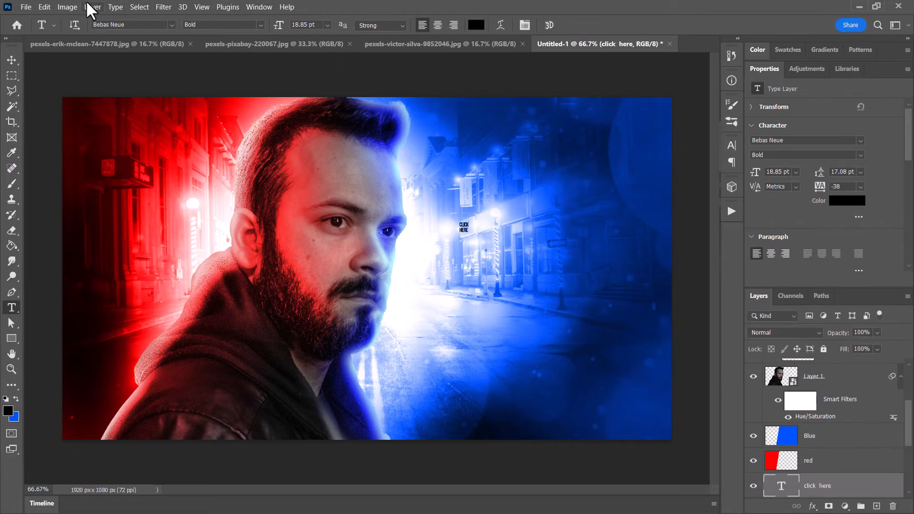
- Scale the CLICK HERE text up to about 563 x 663 px and move it beside the man's face
{"action": "left_click", "coordinate": [45, 7]}
{"action": "left_click", "coordinate": [557, 7]}
{"action": "key", "text": "ctrl+t"}
{"action": "left_click_drag", "start_coordinate": [469, 233], "coordinate": [661, 414]}
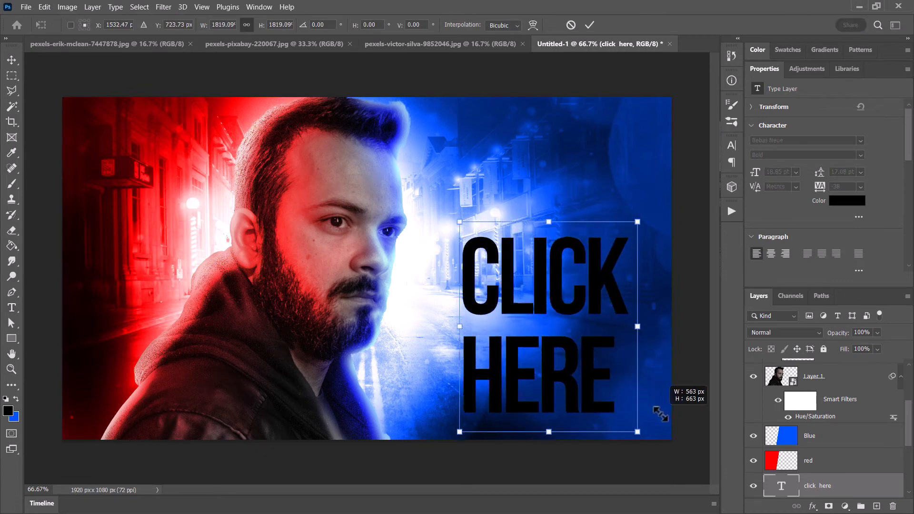
{"action": "key", "text": "Return"}
{"action": "left_click_drag", "start_coordinate": [600, 377], "coordinate": [570, 311]}
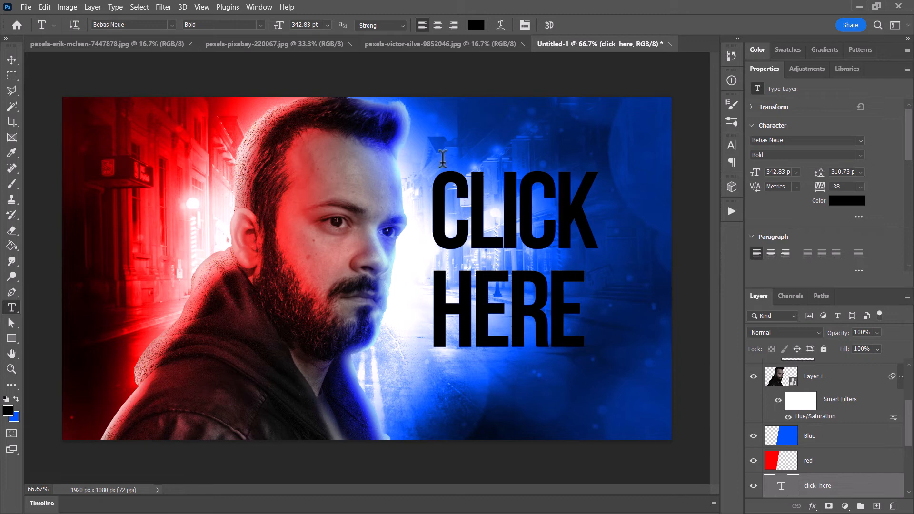
- Recolor the CLICK HERE text to white (ffffff) and move its layer above the red light layer
{"action": "left_click", "coordinate": [476, 25]}
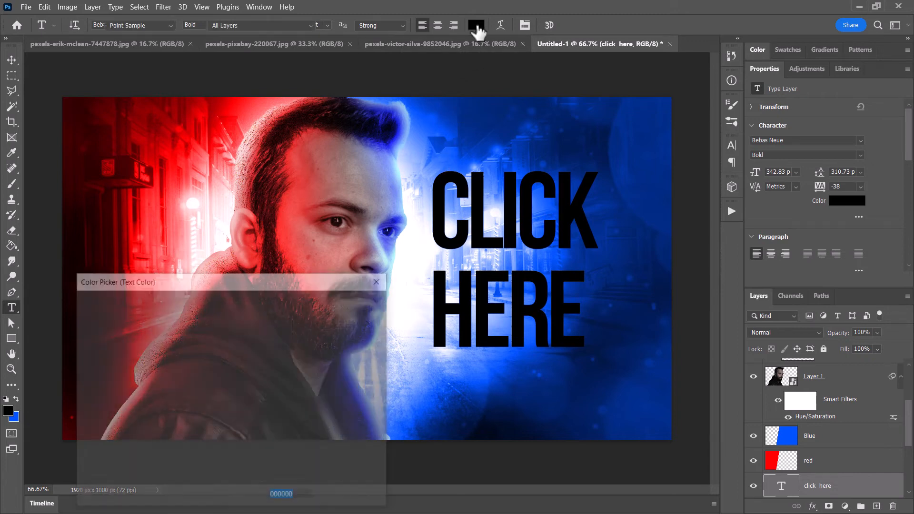
{"action": "type", "text": "ffffff"}
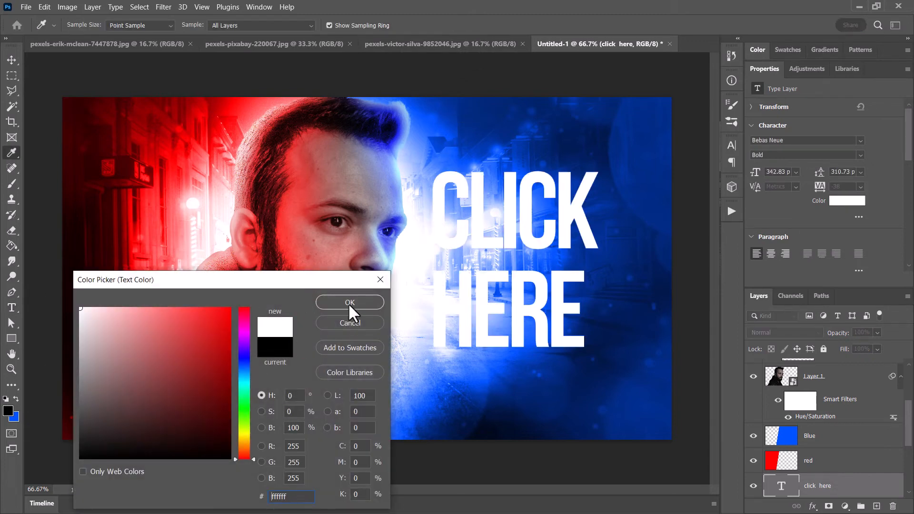
{"action": "left_click", "coordinate": [349, 305]}
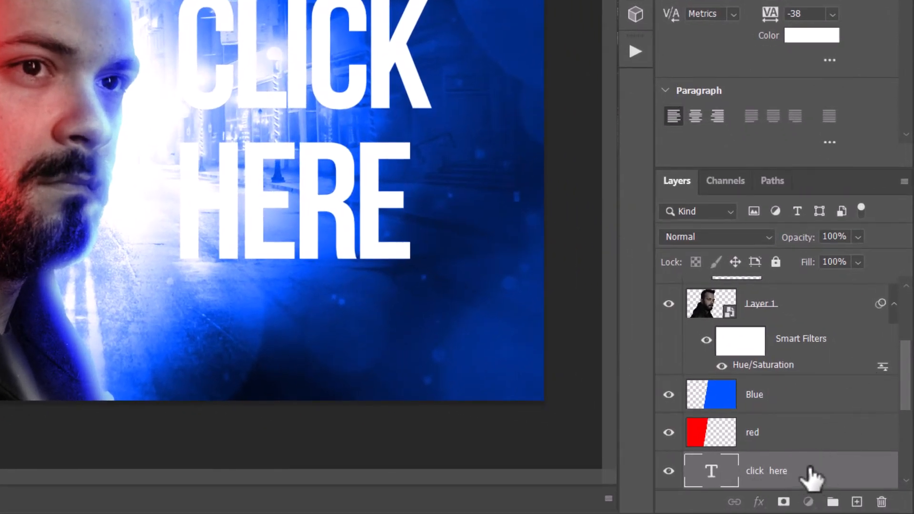
{"action": "left_click_drag", "start_coordinate": [811, 474], "coordinate": [786, 285]}
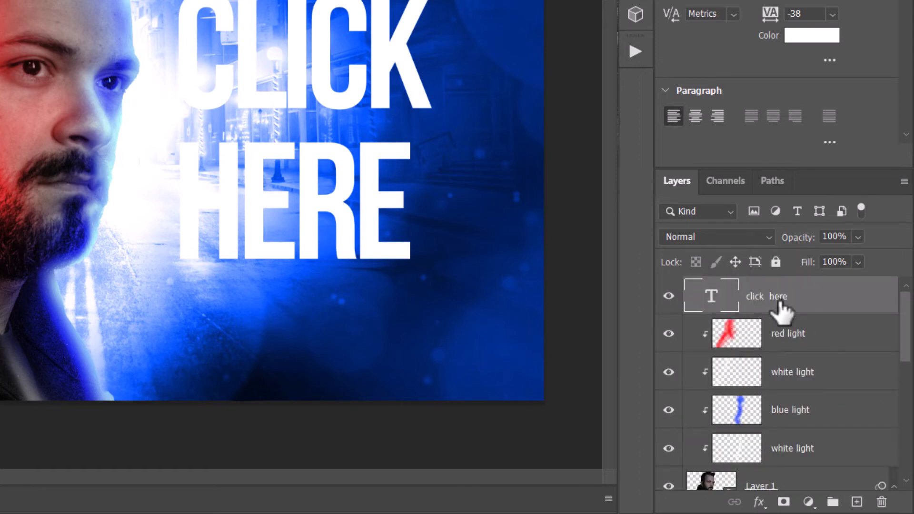
{"action": "right_click", "coordinate": [839, 305]}
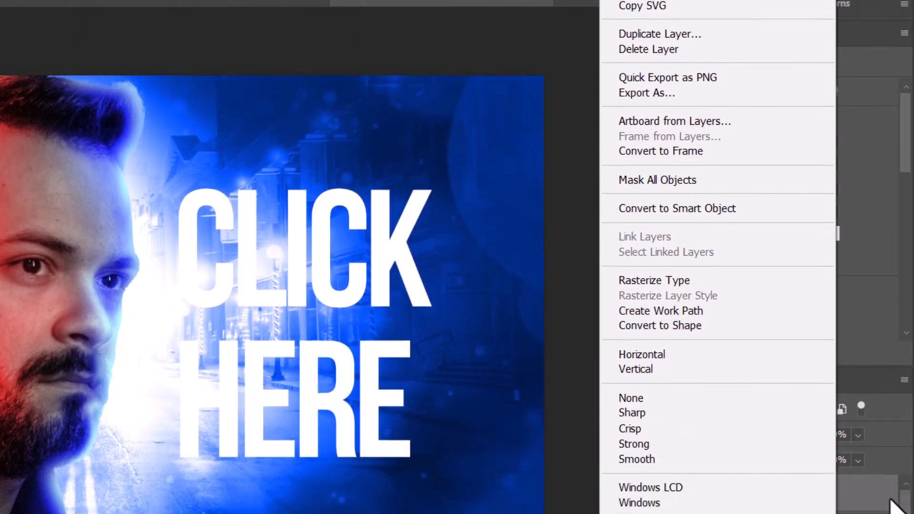
{"action": "left_click", "coordinate": [889, 500]}
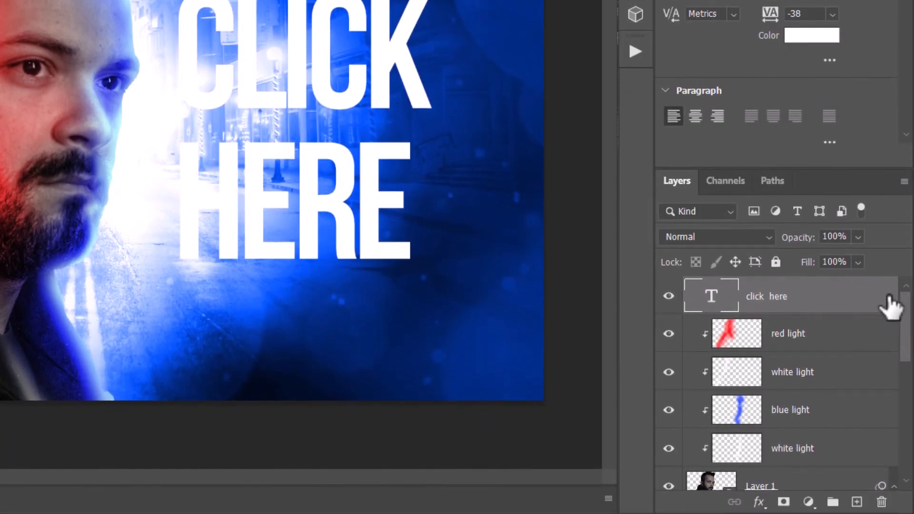
{"action": "double_click", "coordinate": [873, 307]}
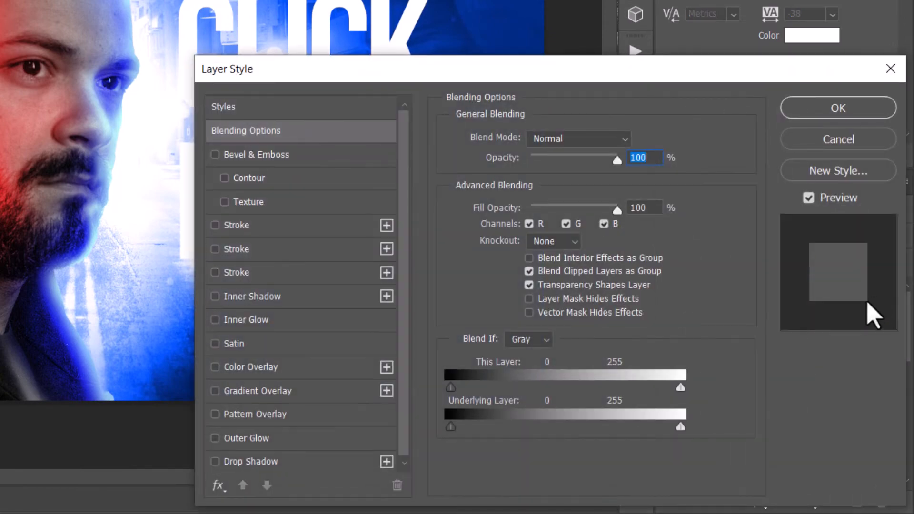
{"action": "left_click_drag", "start_coordinate": [581, 78], "coordinate": [0, 0]}
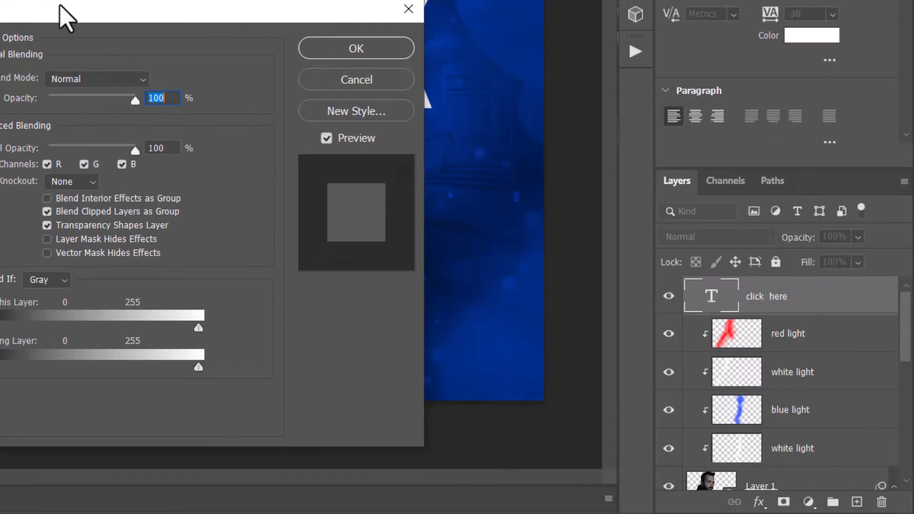
{"action": "left_click_drag", "start_coordinate": [204, 128], "coordinate": [290, 133]}
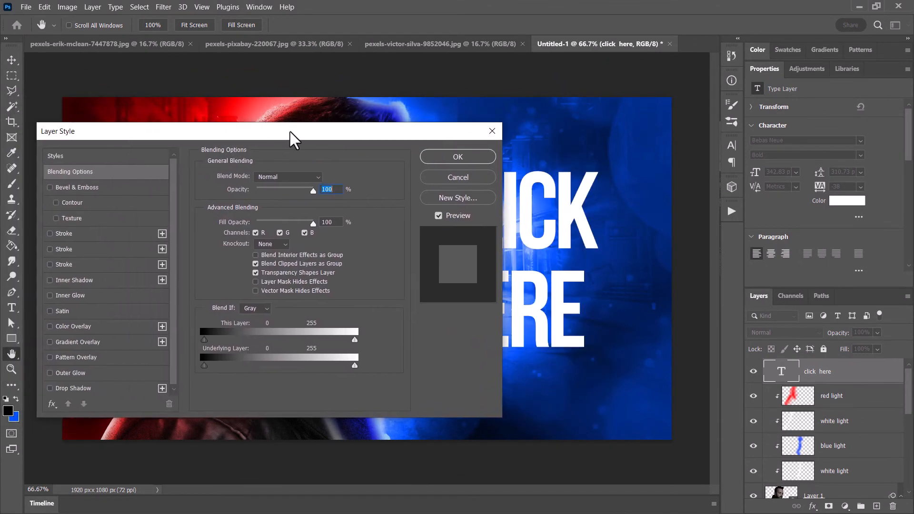
{"action": "left_click", "coordinate": [458, 184]}
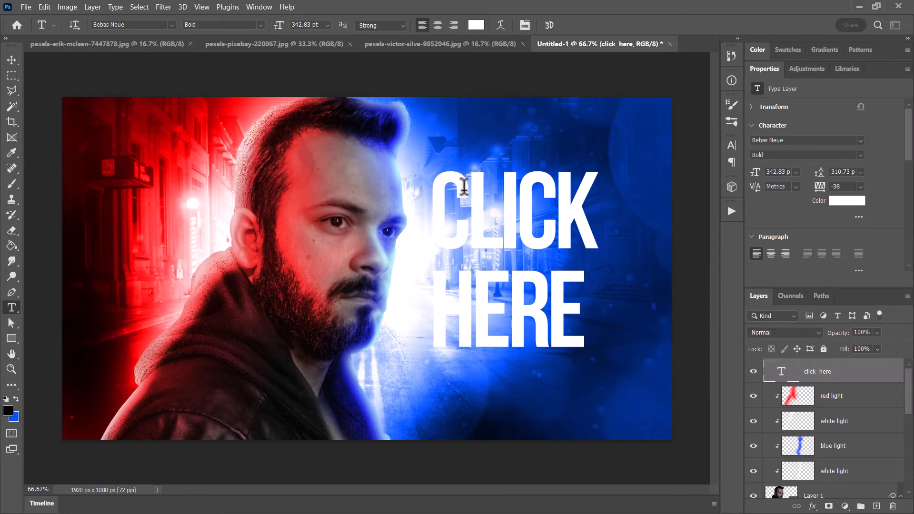
{"action": "scroll", "coordinate": [456, 186], "scroll_direction": "down", "scroll_amount": 1}
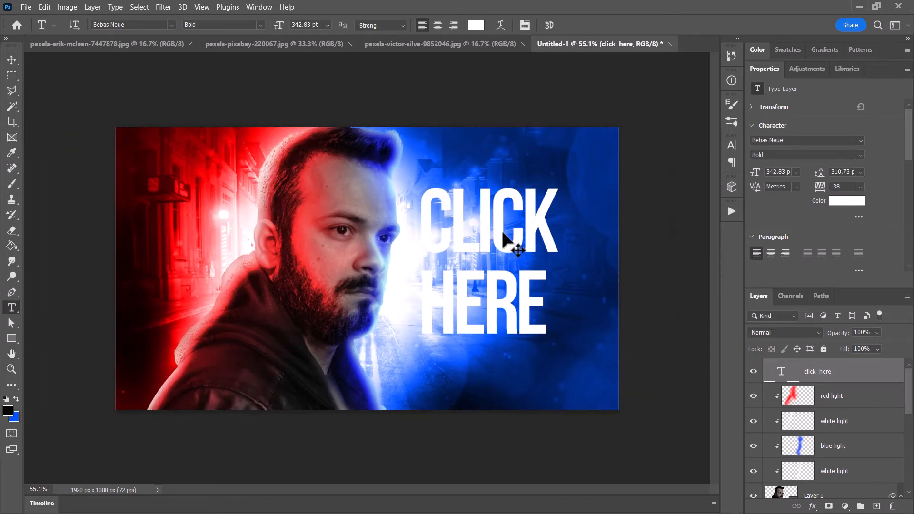
{"action": "key", "text": "z"}
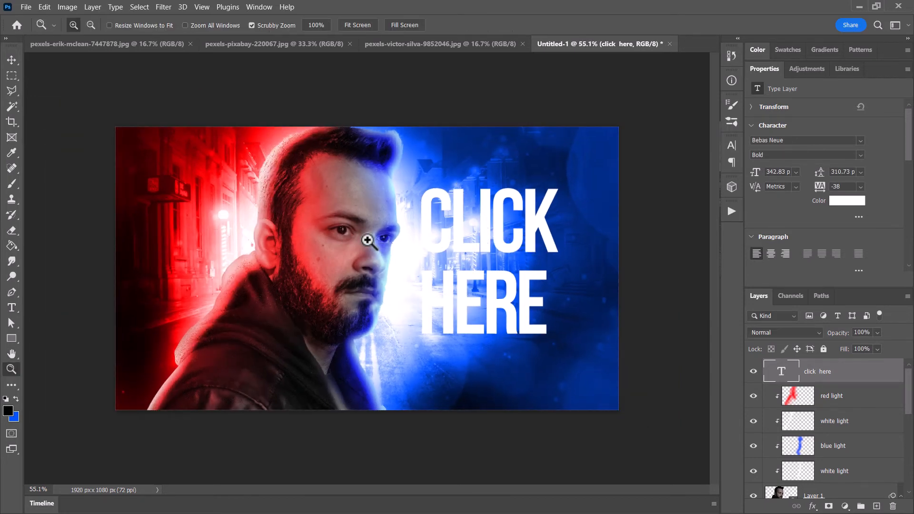
{"action": "left_click_drag", "start_coordinate": [370, 238], "coordinate": [412, 329]}
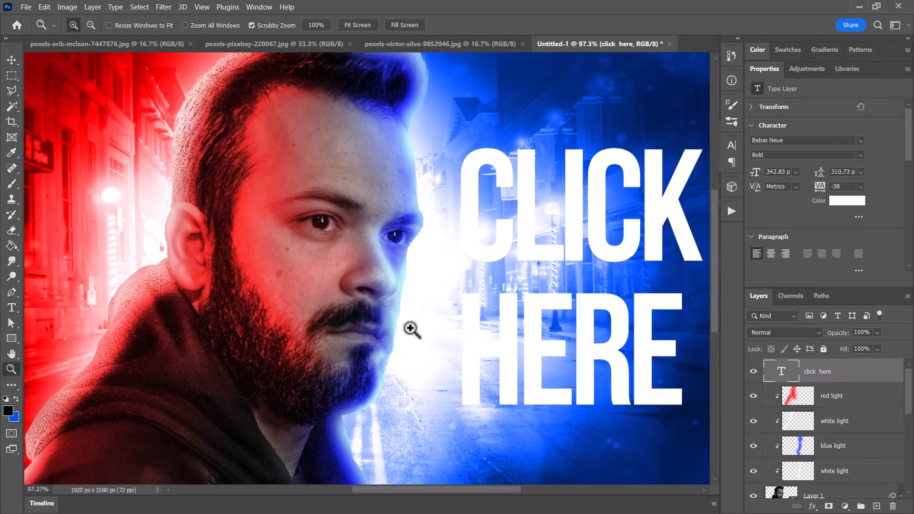
- Add a Drop Shadow effect to the CLICK HERE text layer
{"action": "double_click", "coordinate": [880, 368]}
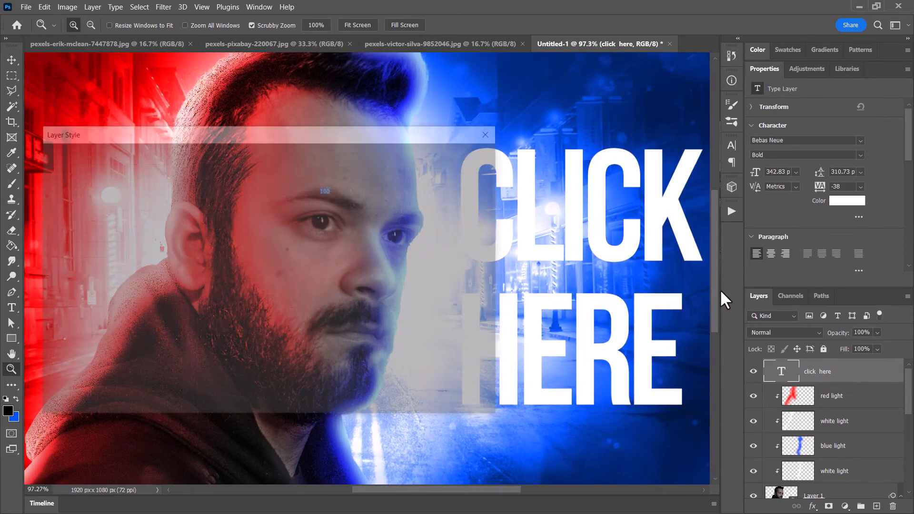
{"action": "left_click_drag", "start_coordinate": [404, 139], "coordinate": [367, 143]}
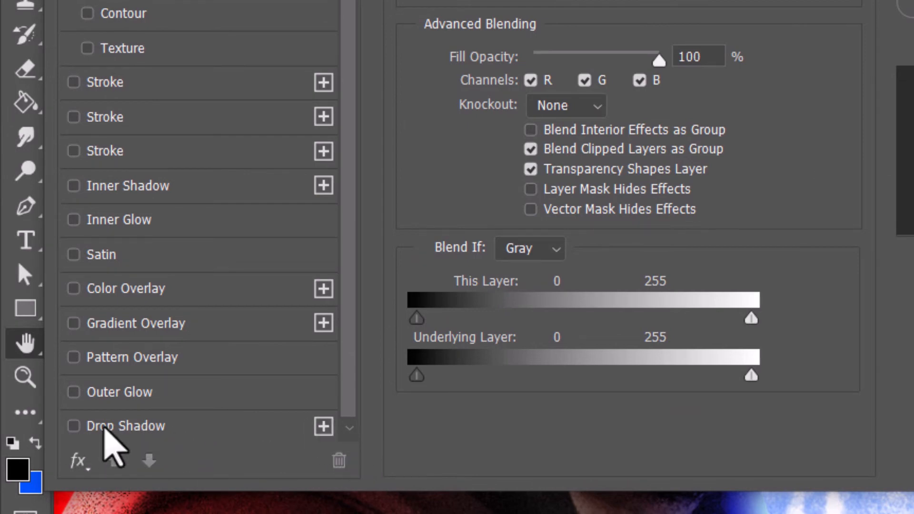
{"action": "left_click", "coordinate": [106, 427]}
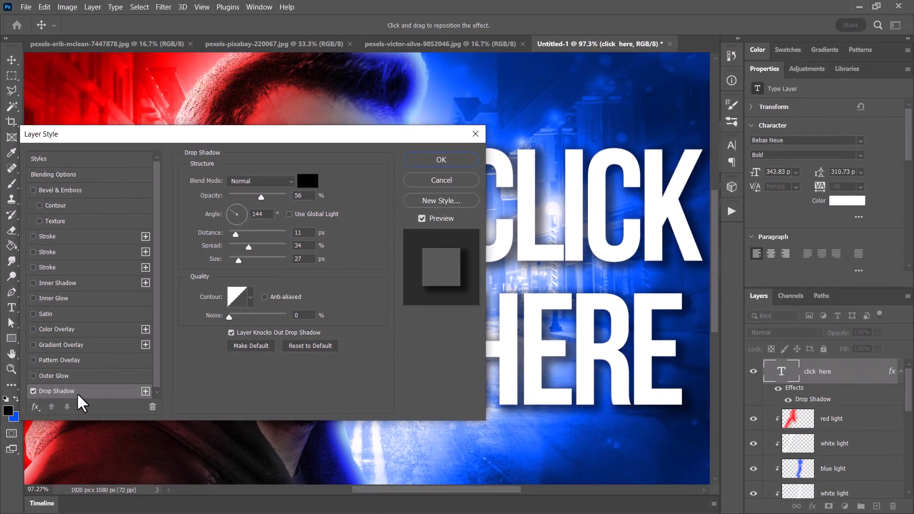
{"action": "left_click", "coordinate": [33, 391]}
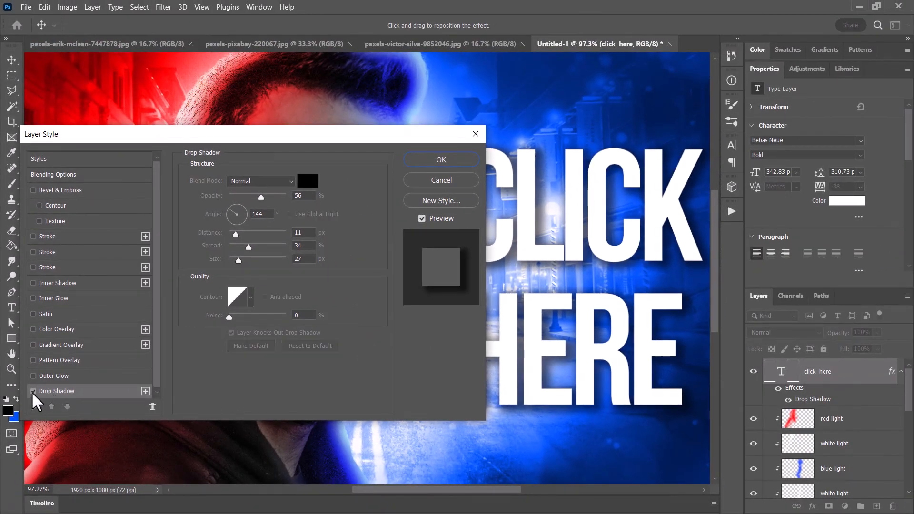
{"action": "left_click", "coordinate": [32, 391]}
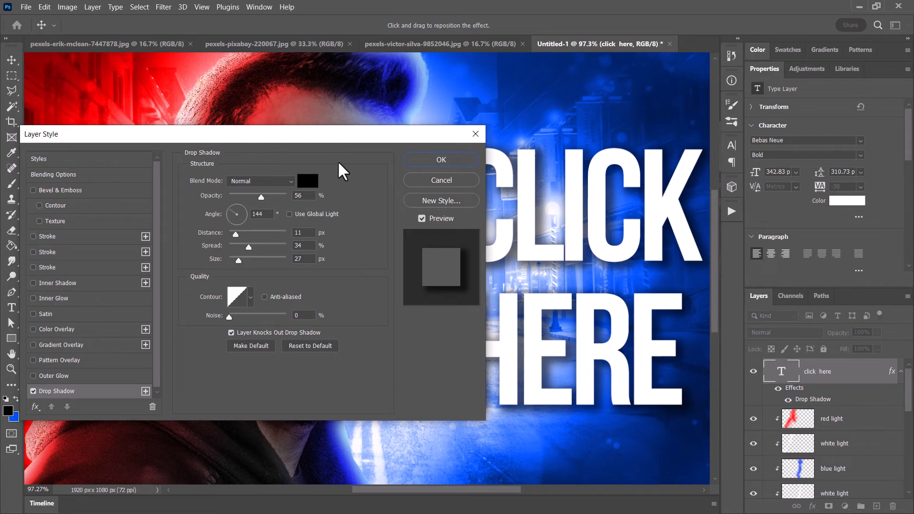
- Color the text's drop shadow dark navy sampled from the street, with 24% opacity, 0 px distance, 8% spread and 9 px size
{"action": "left_click_drag", "start_coordinate": [360, 137], "coordinate": [347, 151]}
{"action": "left_click", "coordinate": [250, 184]}
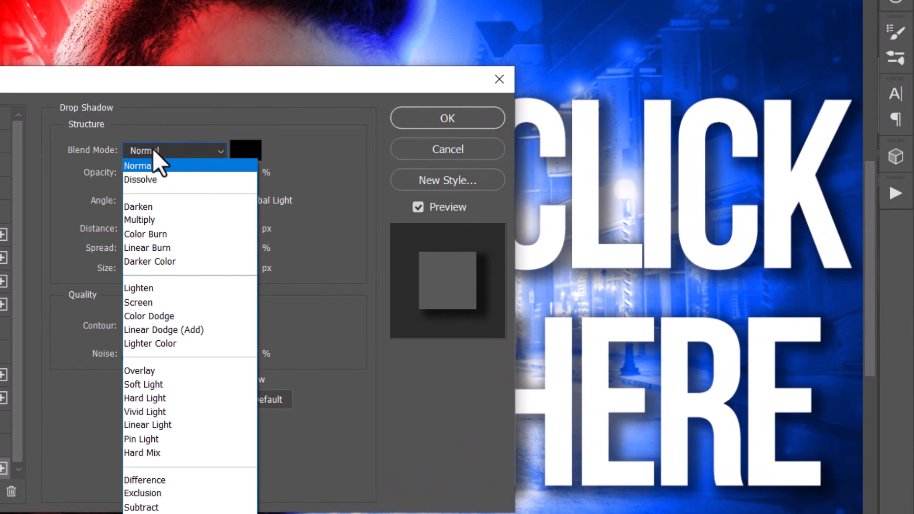
{"action": "left_click", "coordinate": [152, 150]}
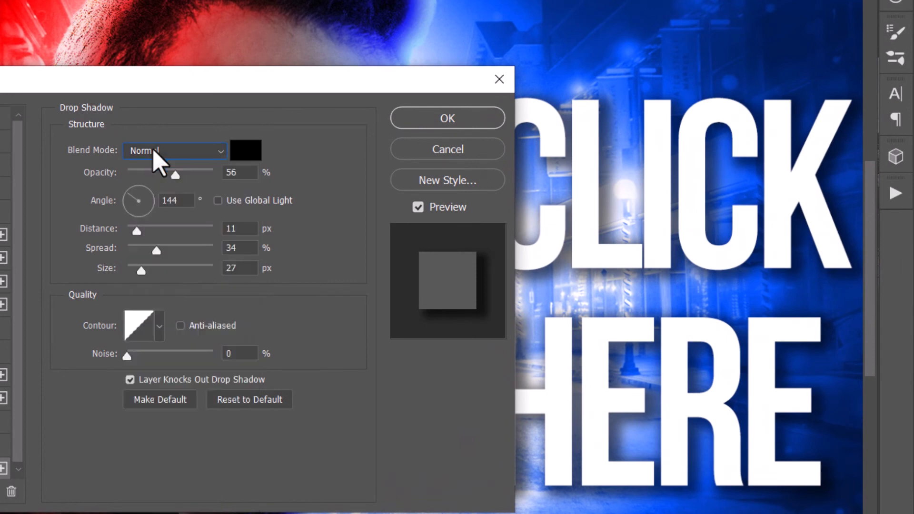
{"action": "left_click", "coordinate": [251, 153]}
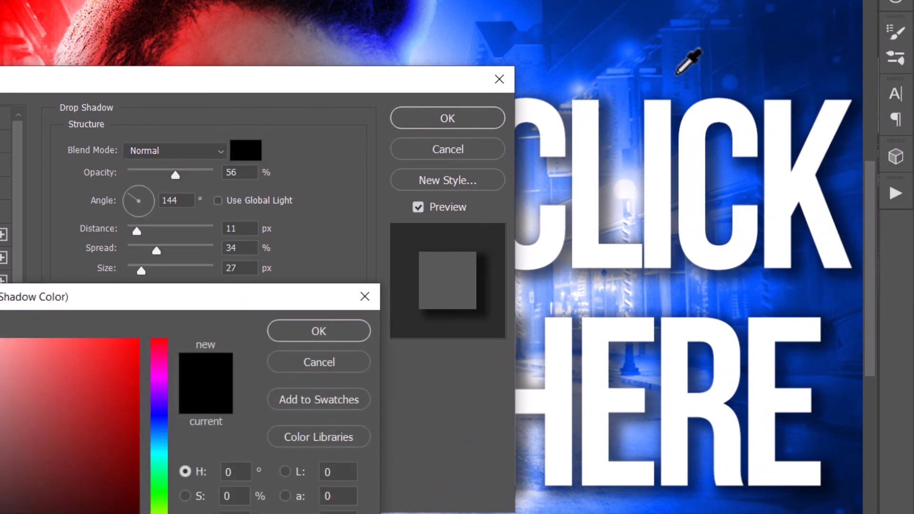
{"action": "left_click", "coordinate": [843, 28]}
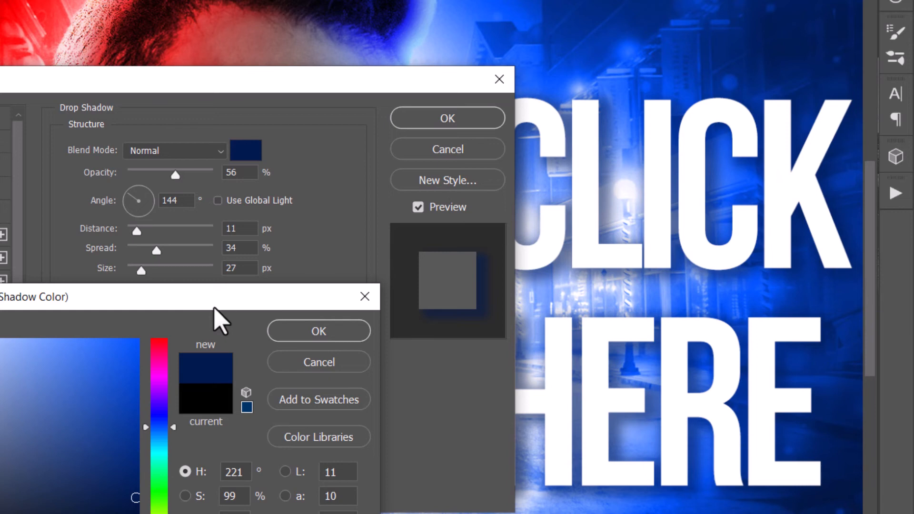
{"action": "left_click", "coordinate": [347, 336]}
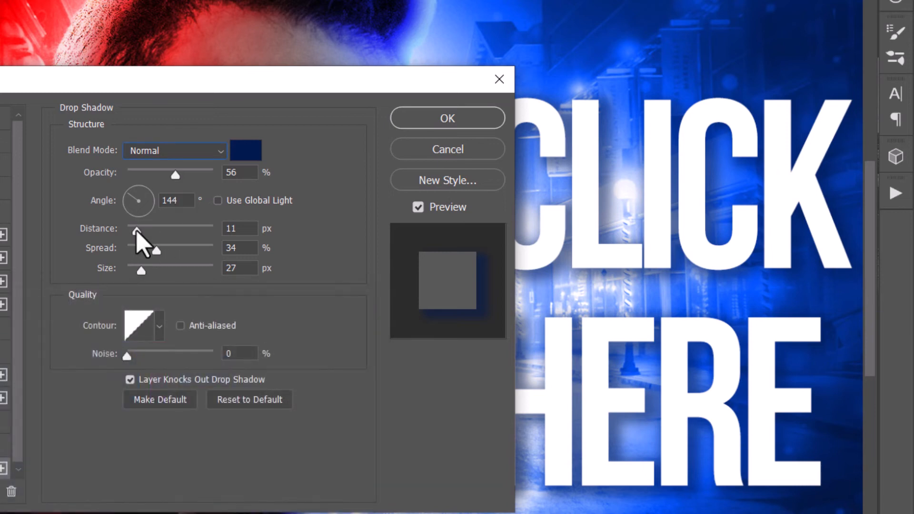
{"action": "left_click_drag", "start_coordinate": [137, 231], "coordinate": [137, 280]}
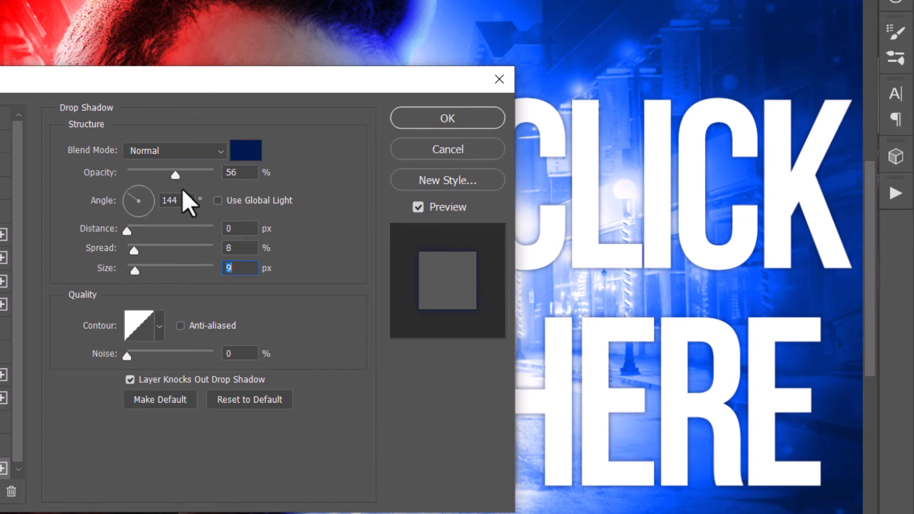
{"action": "left_click_drag", "start_coordinate": [176, 175], "coordinate": [148, 178]}
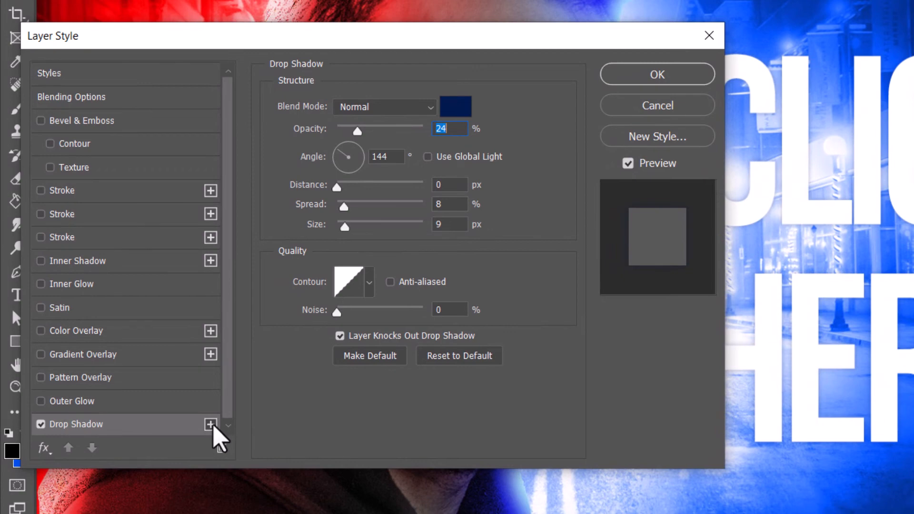
- Add a second drop shadow to the text and color its lower entry bright saturated blue (H 220, S 100, B 100)
{"action": "left_click", "coordinate": [210, 424]}
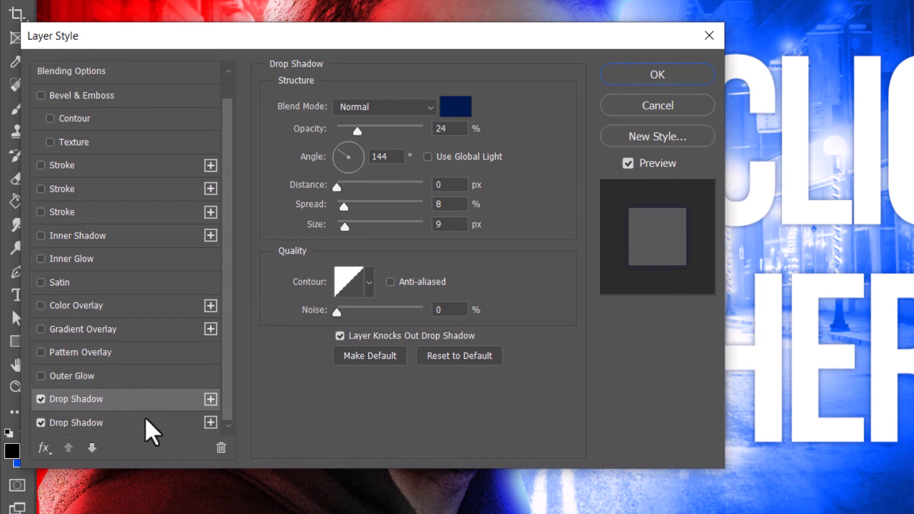
{"action": "left_click", "coordinate": [83, 423]}
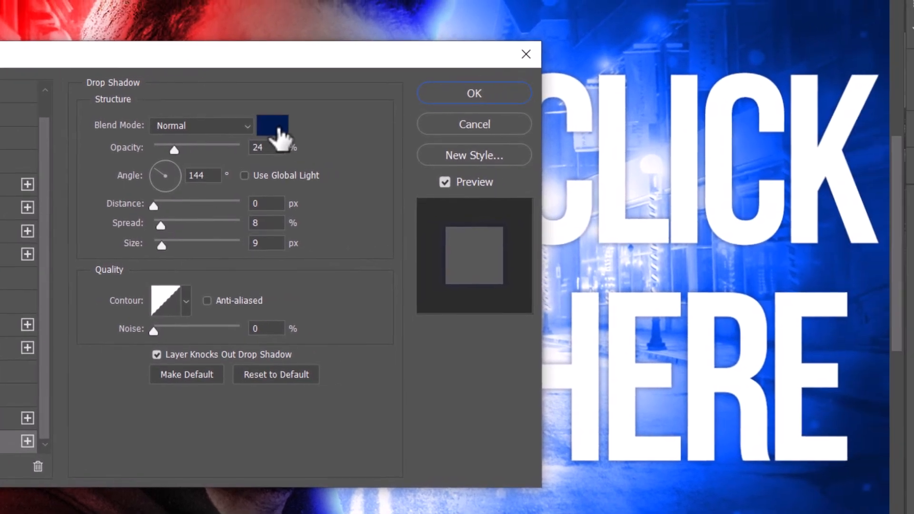
{"action": "left_click", "coordinate": [445, 113]}
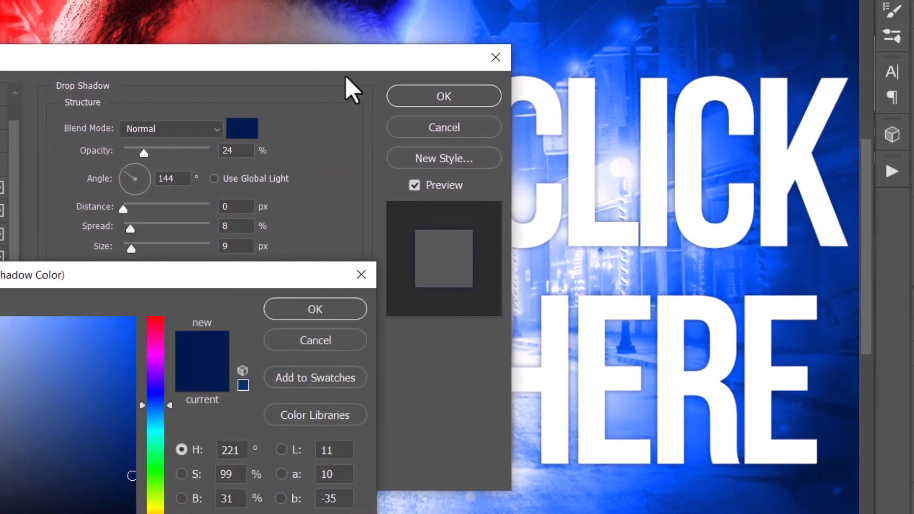
{"action": "left_click", "coordinate": [719, 157]}
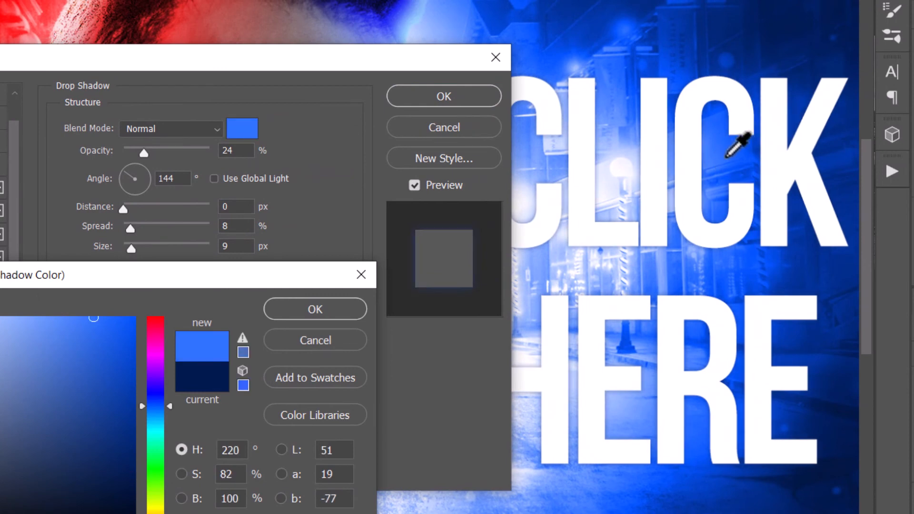
{"action": "left_click_drag", "start_coordinate": [124, 327], "coordinate": [166, 302]}
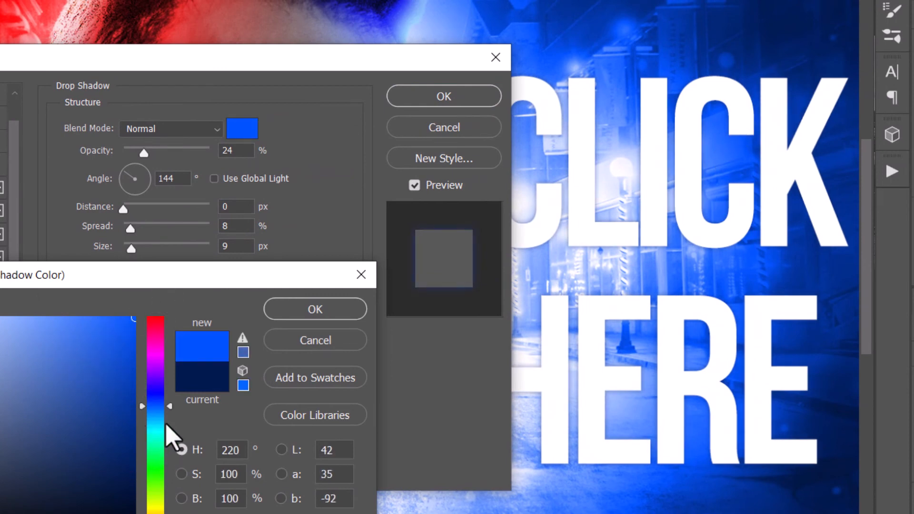
{"action": "left_click_drag", "start_coordinate": [167, 408], "coordinate": [165, 408]}
{"action": "left_click", "coordinate": [289, 315]}
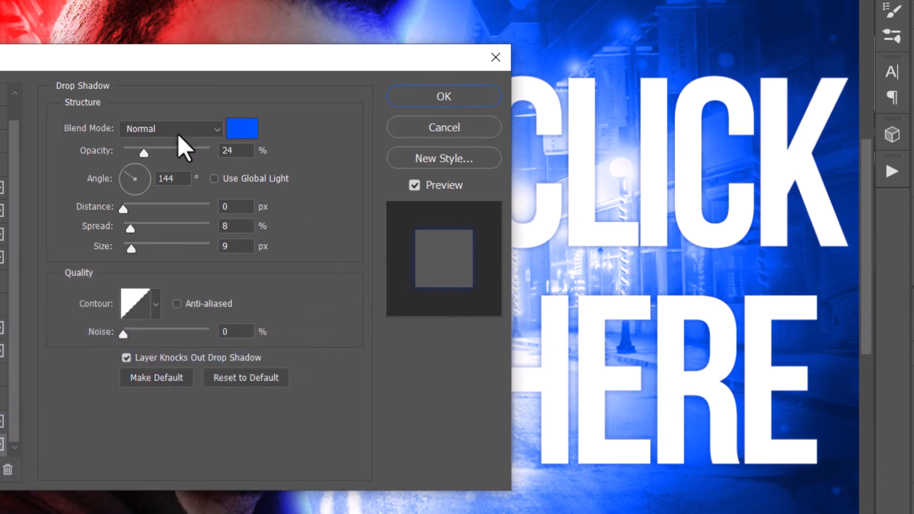
- Blend the bright blue shadow with Linear Dodge (Add) and set its spread to 49% and size to 29 px
{"action": "left_click_drag", "start_coordinate": [128, 231], "coordinate": [162, 250]}
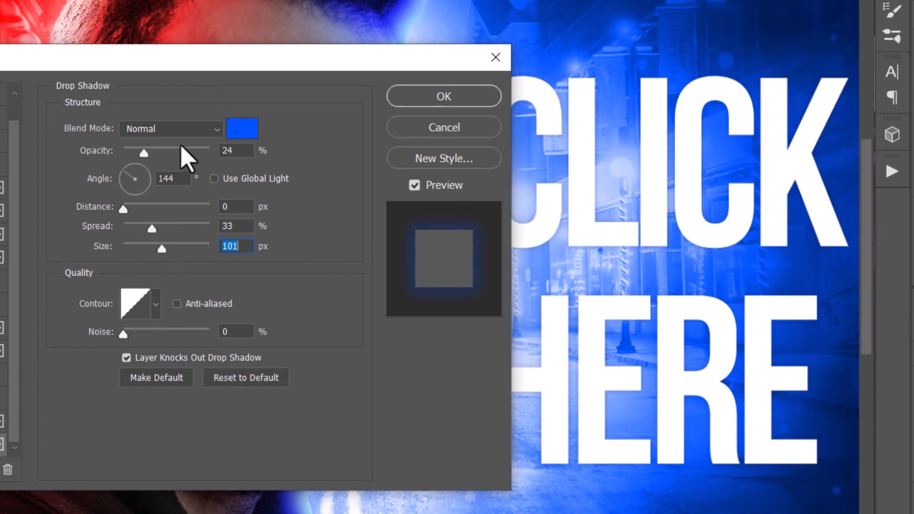
{"action": "left_click", "coordinate": [133, 130]}
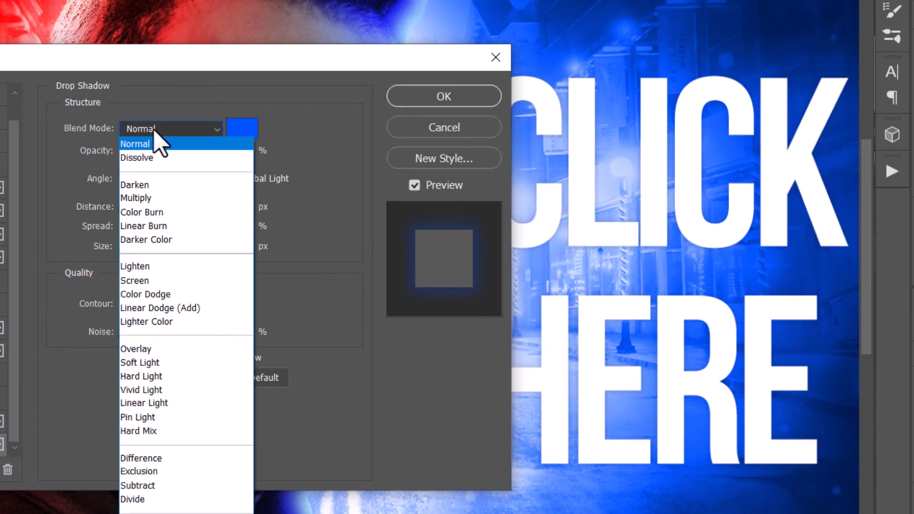
{"action": "left_click", "coordinate": [173, 294]}
{"action": "left_click", "coordinate": [186, 130]}
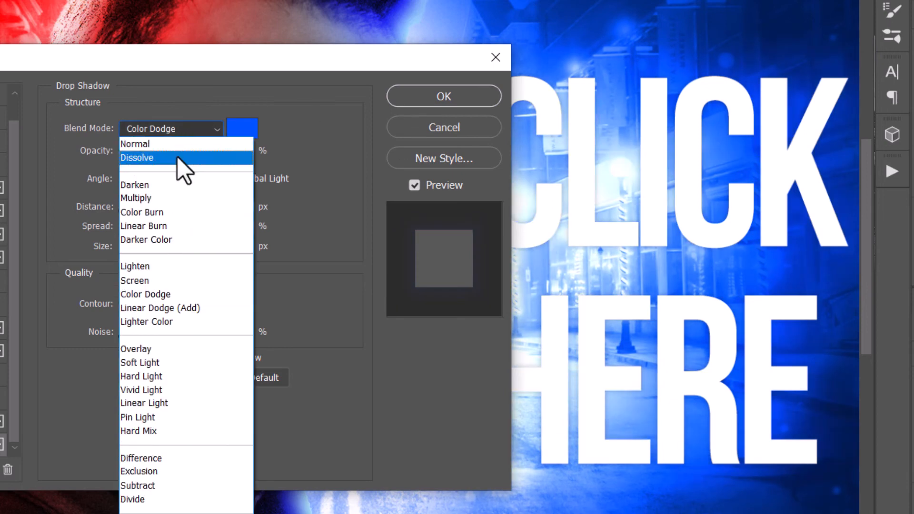
{"action": "left_click", "coordinate": [167, 307]}
{"action": "left_click_drag", "start_coordinate": [347, 65], "coordinate": [183, 17]}
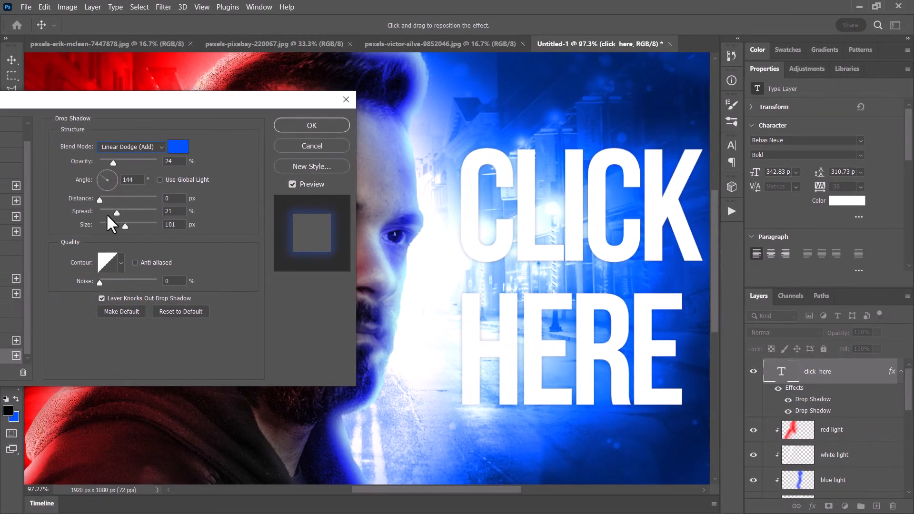
{"action": "mouse_move", "coordinate": [106, 214]}
{"action": "left_mouse_down"}
{"action": "mouse_move", "coordinate": [80, 219]}
{"action": "mouse_move", "coordinate": [120, 221]}
{"action": "mouse_move", "coordinate": [110, 224]}
{"action": "left_mouse_up"}
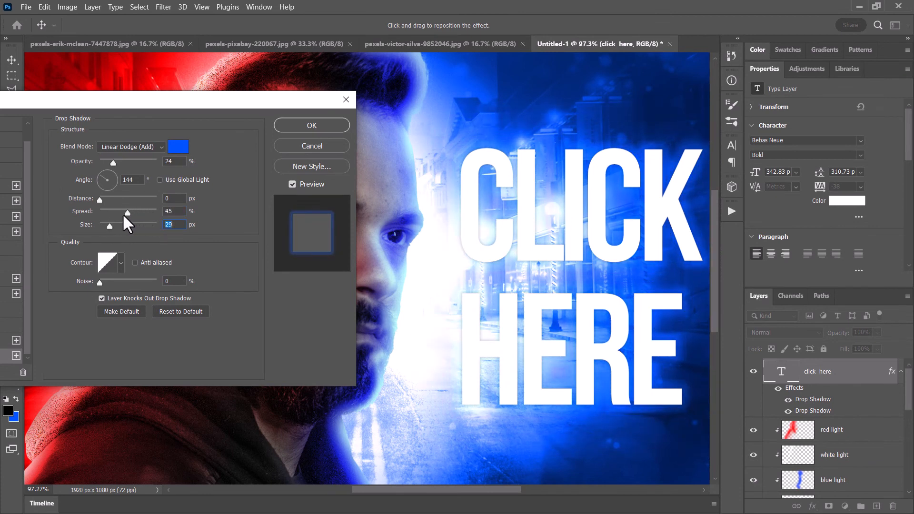
{"action": "left_click_drag", "start_coordinate": [126, 214], "coordinate": [127, 213]}
{"action": "left_click_drag", "start_coordinate": [106, 102], "coordinate": [230, 126]}
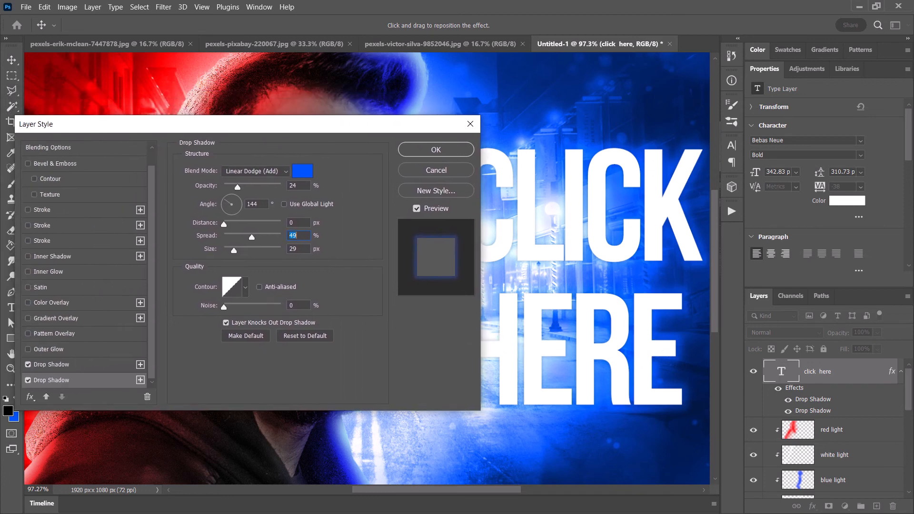
- Strengthen the dark navy drop shadow to 58% opacity and 27 px size
{"action": "left_click", "coordinate": [51, 366]}
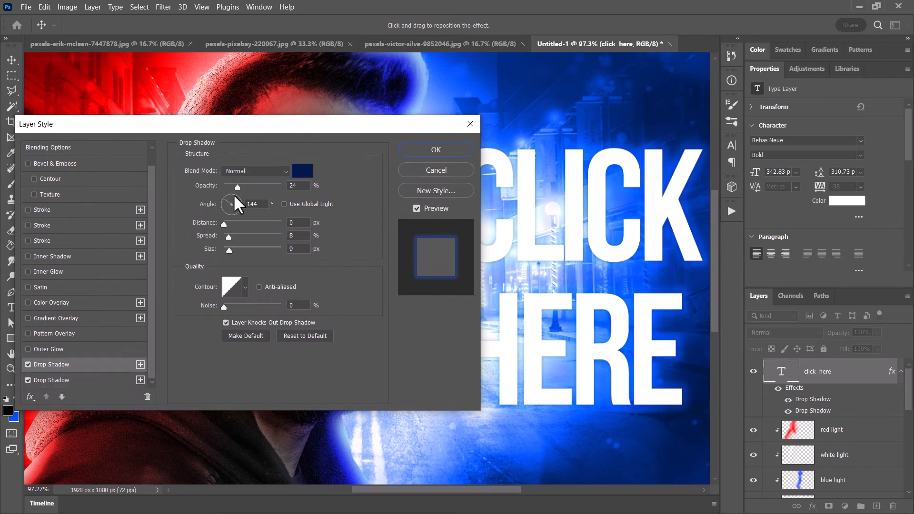
{"action": "left_click_drag", "start_coordinate": [242, 184], "coordinate": [270, 183]}
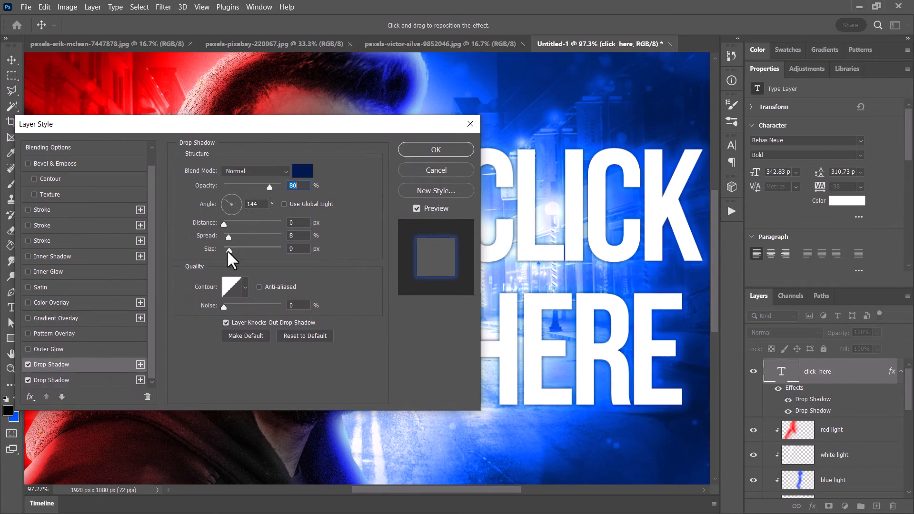
{"action": "left_click_drag", "start_coordinate": [229, 251], "coordinate": [234, 249]}
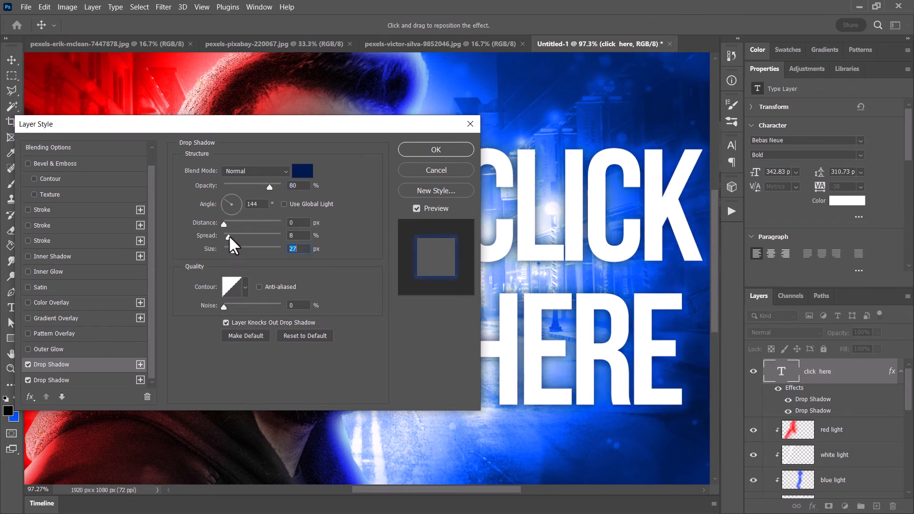
{"action": "mouse_move", "coordinate": [270, 184]}
{"action": "left_mouse_down"}
{"action": "mouse_move", "coordinate": [247, 188]}
{"action": "mouse_move", "coordinate": [257, 188]}
{"action": "left_mouse_up"}
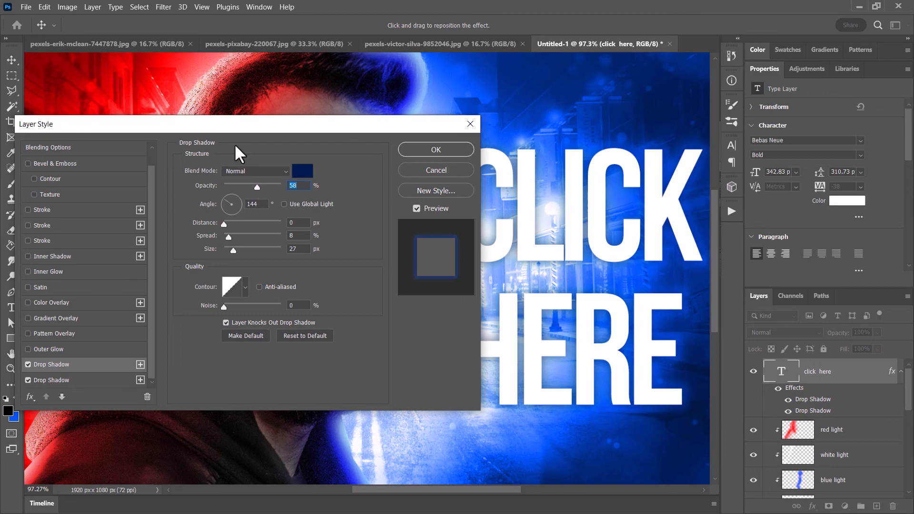
{"action": "left_click_drag", "start_coordinate": [259, 132], "coordinate": [293, 93]}
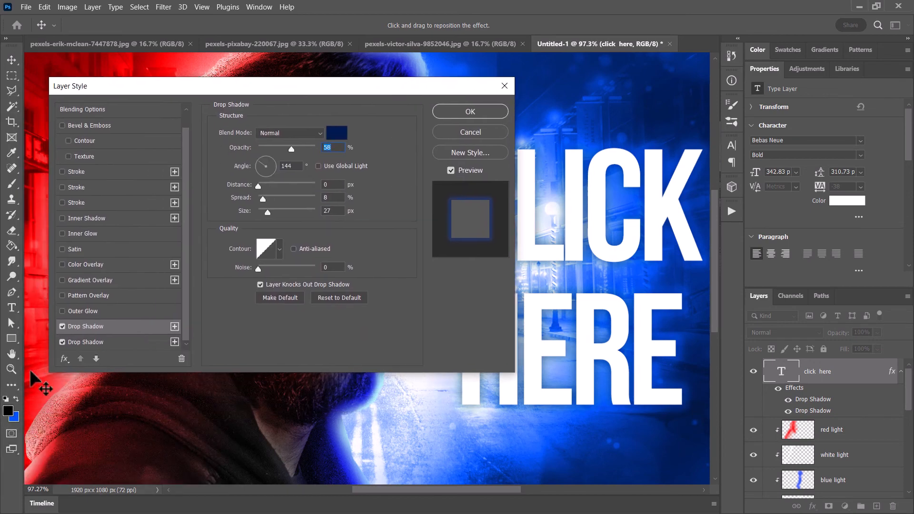
- Set the bright blue shadow to 96% opacity, 25% spread and 81 px size, and apply the layer style
{"action": "left_click", "coordinate": [92, 343]}
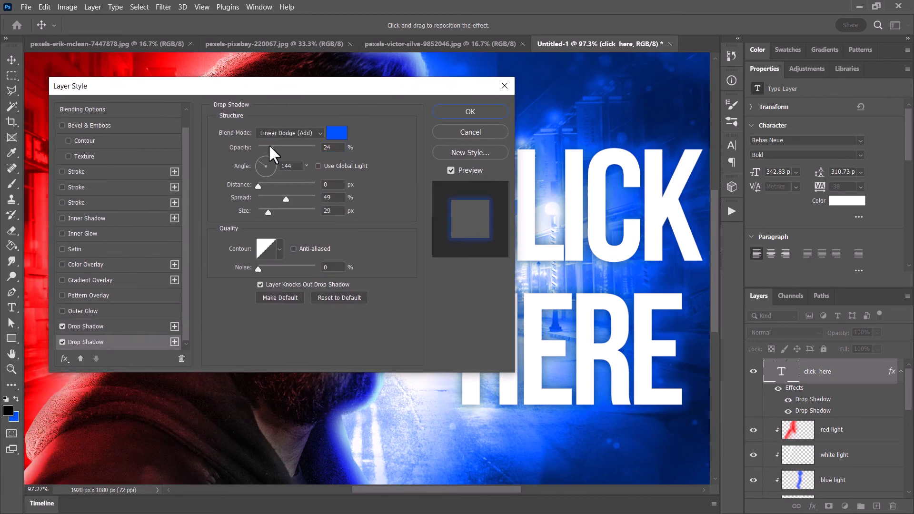
{"action": "left_click_drag", "start_coordinate": [282, 147], "coordinate": [284, 147]}
{"action": "mouse_move", "coordinate": [285, 199]}
{"action": "left_mouse_down"}
{"action": "mouse_move", "coordinate": [295, 198]}
{"action": "mouse_move", "coordinate": [273, 213]}
{"action": "mouse_move", "coordinate": [295, 198]}
{"action": "mouse_move", "coordinate": [288, 209]}
{"action": "left_mouse_up"}
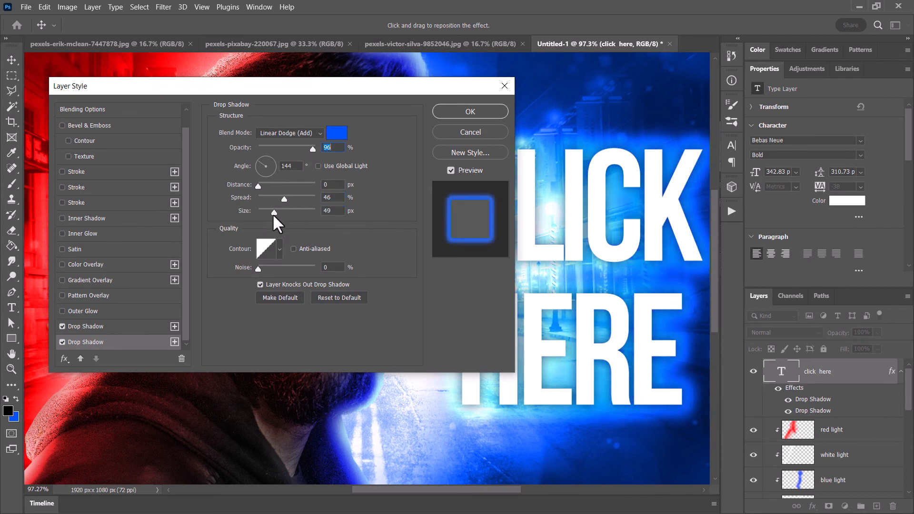
{"action": "left_click_drag", "start_coordinate": [273, 212], "coordinate": [275, 198]}
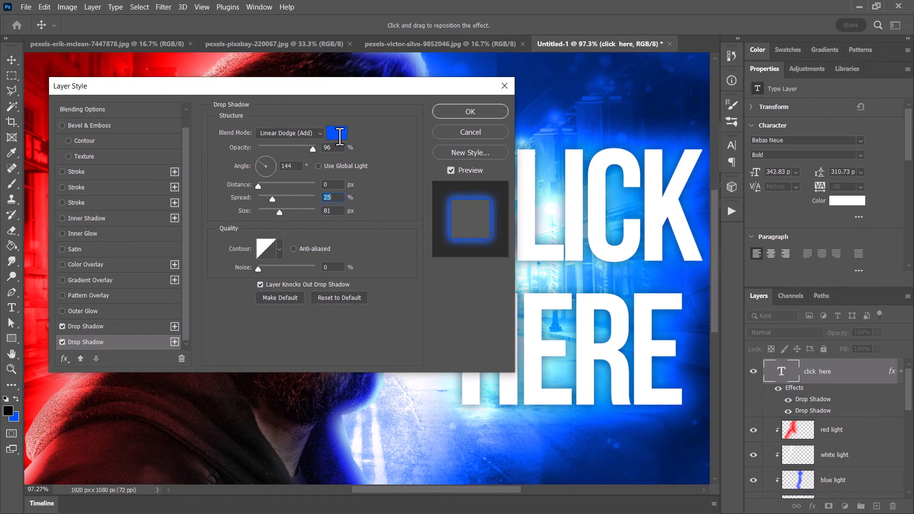
{"action": "left_click", "coordinate": [455, 113]}
- Scale the CLICK HERE text up to about 116% and reposition it within the blue half of the street
{"action": "key", "text": "z"}
{"action": "left_click", "coordinate": [412, 139], "text": "alt"}
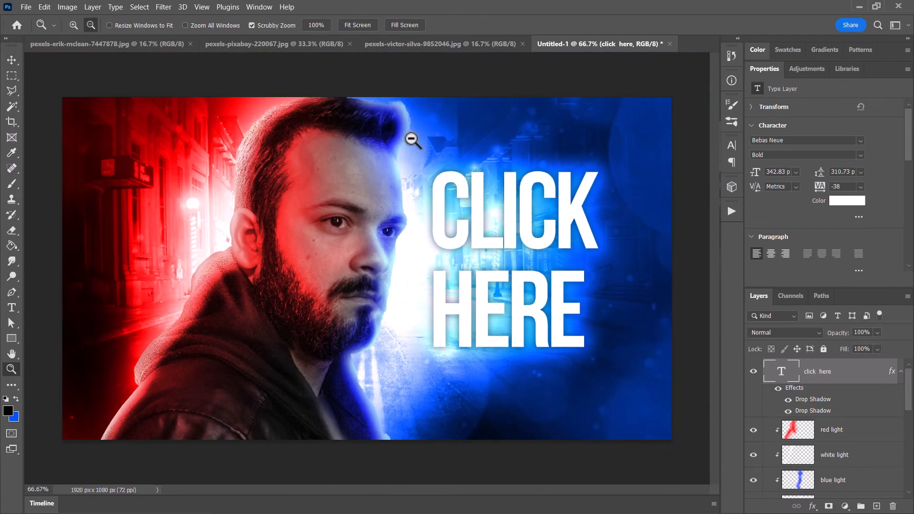
{"action": "left_click", "coordinate": [412, 139], "text": "alt"}
{"action": "mouse_move", "coordinate": [513, 291]}
{"action": "left_mouse_down"}
{"action": "mouse_move", "coordinate": [526, 284]}
{"action": "mouse_move", "coordinate": [534, 299]}
{"action": "mouse_move", "coordinate": [499, 291]}
{"action": "left_mouse_up"}
{"action": "key", "text": "ctrl+t"}
{"action": "left_click_drag", "start_coordinate": [555, 328], "coordinate": [572, 351]}
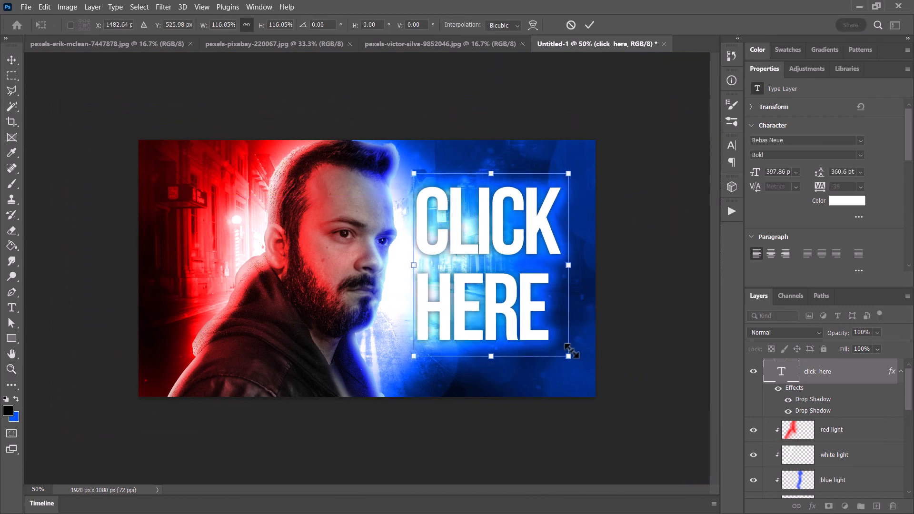
{"action": "key", "text": "Return"}
{"action": "key", "text": "z"}
{"action": "left_click_drag", "start_coordinate": [491, 245], "coordinate": [495, 242]}
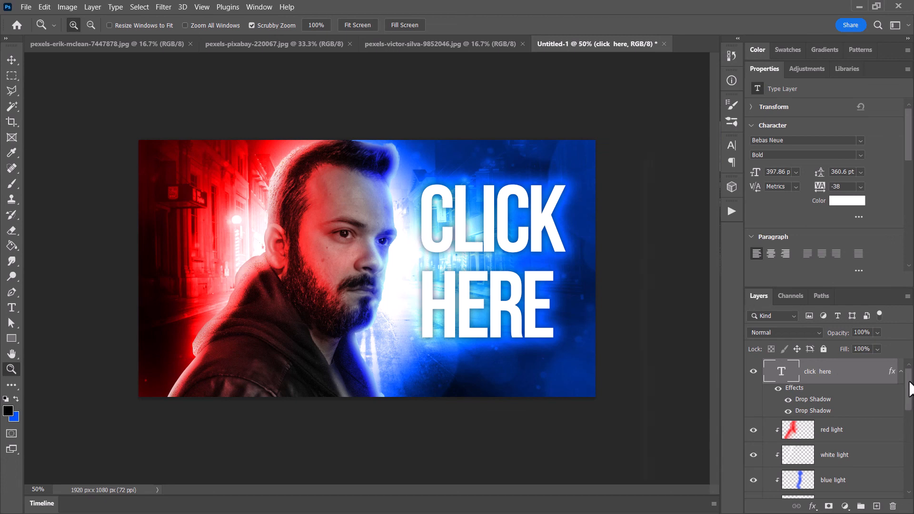
- Erase part of the light layer's glow behind the CLICK HERE text with a Soft Round eraser of about 291 px
{"action": "left_click_drag", "start_coordinate": [909, 382], "coordinate": [904, 441]}
{"action": "left_click", "coordinate": [695, 392]}
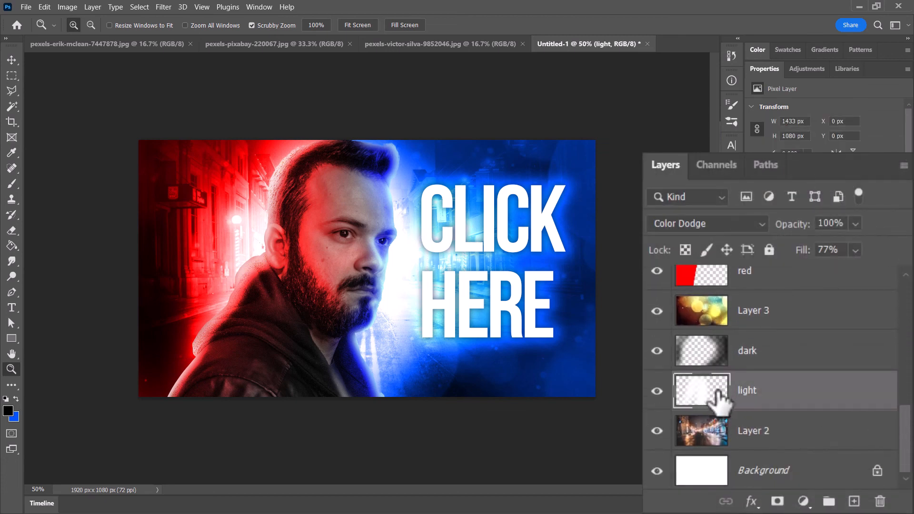
{"action": "left_click", "coordinate": [10, 229]}
{"action": "left_click", "coordinate": [81, 30]}
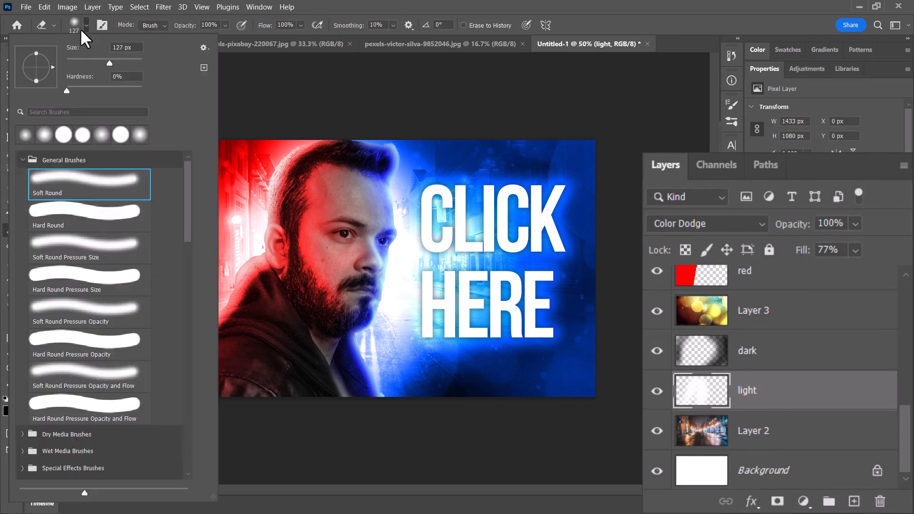
{"action": "left_click", "coordinate": [124, 61]}
{"action": "left_click", "coordinate": [516, 3]}
{"action": "left_click", "coordinate": [434, 217]}
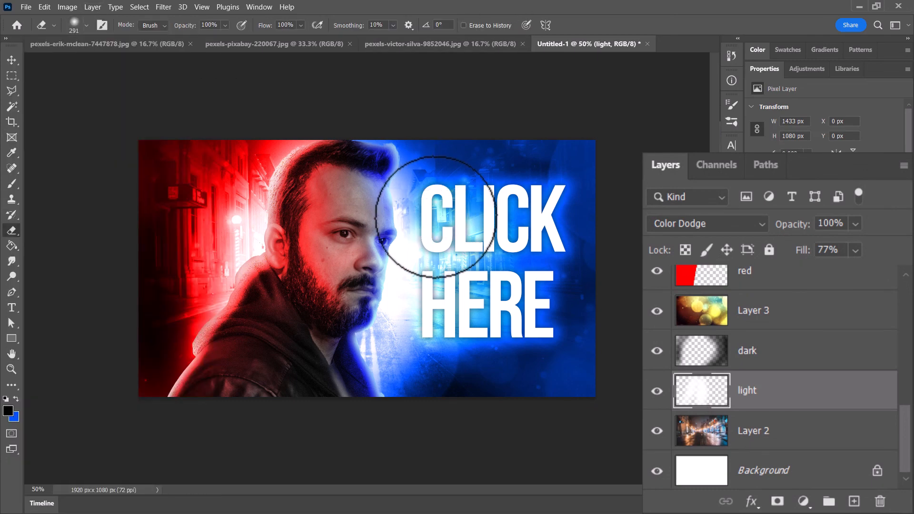
{"action": "left_click", "coordinate": [435, 236]}
{"action": "mouse_move", "coordinate": [444, 242]}
{"action": "left_mouse_down"}
{"action": "mouse_move", "coordinate": [432, 334]}
{"action": "mouse_move", "coordinate": [399, 376]}
{"action": "mouse_move", "coordinate": [462, 300]}
{"action": "mouse_move", "coordinate": [474, 265]}
{"action": "mouse_move", "coordinate": [439, 188]}
{"action": "mouse_move", "coordinate": [563, 59]}
{"action": "left_mouse_up"}
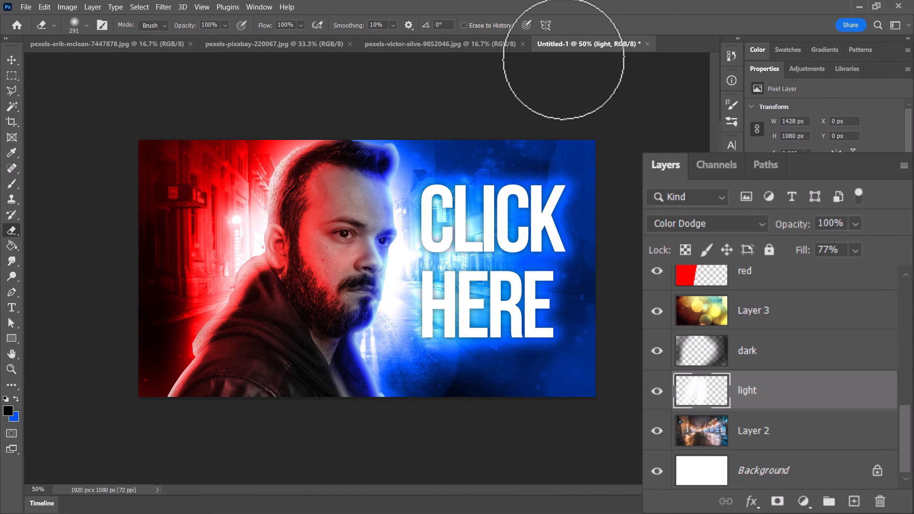